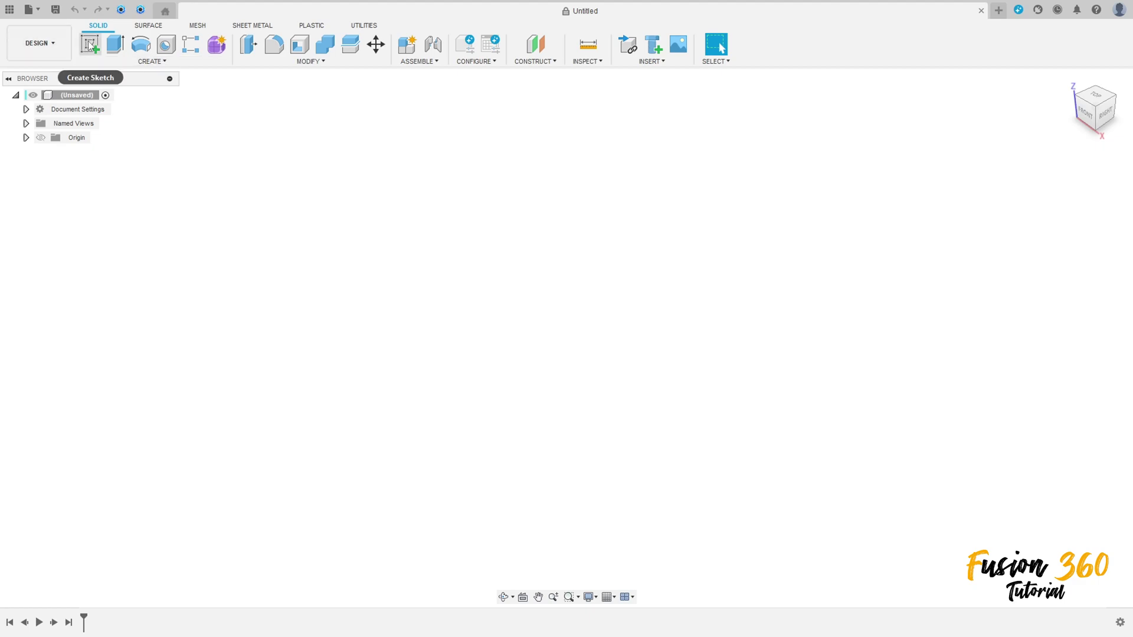
Step: Start a sketch on the front XZ plane and draw a 3 mm line from the origin
click(89, 44)
click(593, 331)
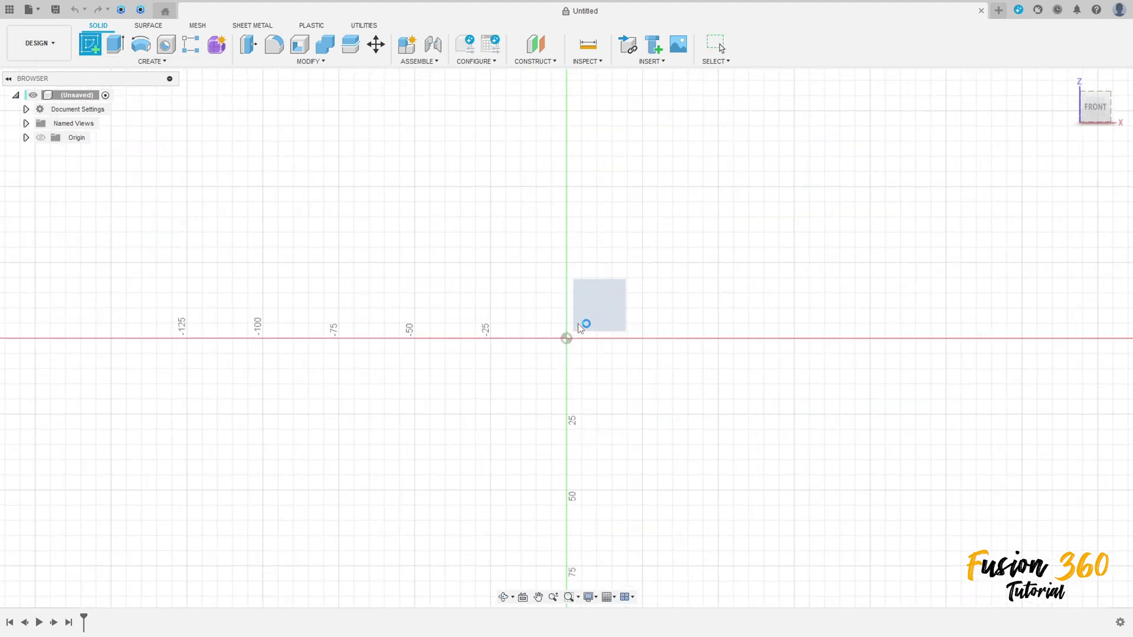
click(85, 47)
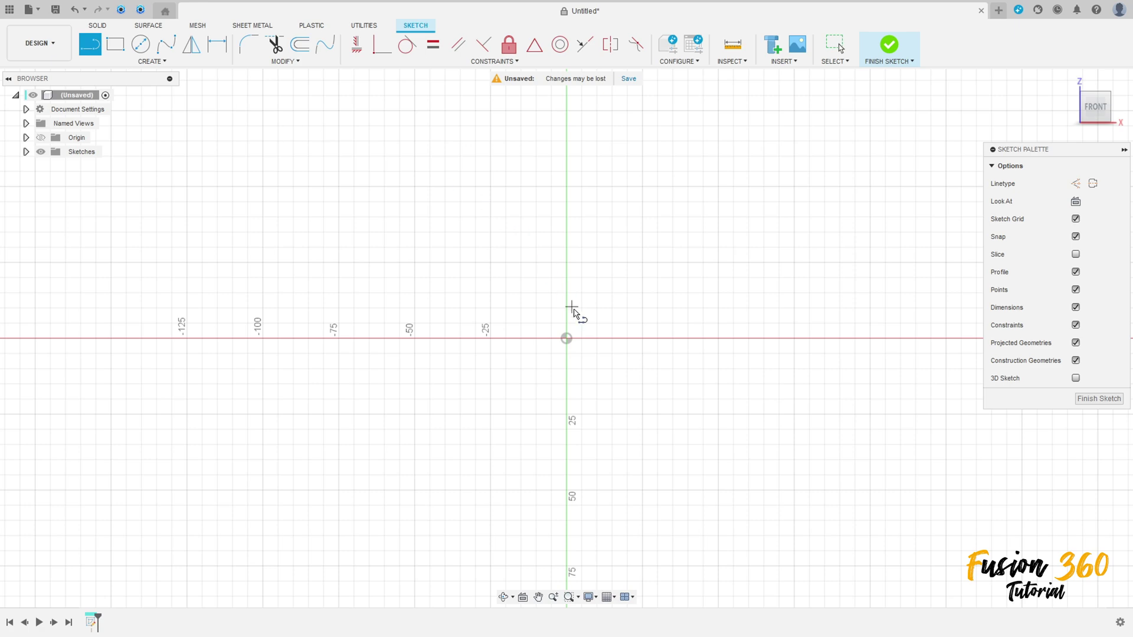
click(566, 338)
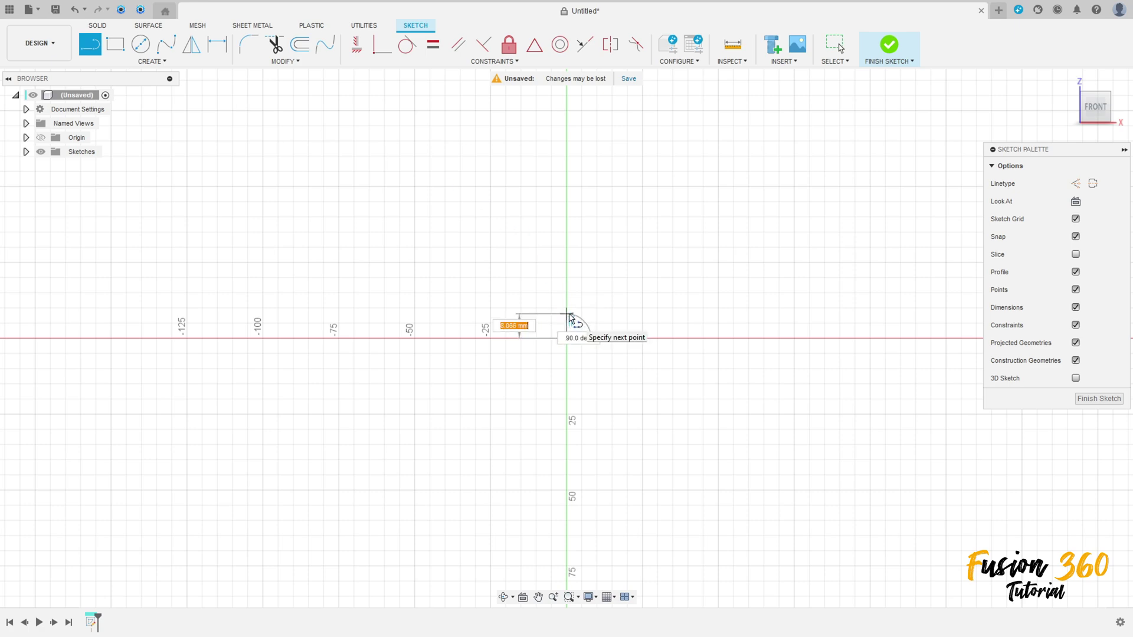
text(3)
key(Return)
key(Escape)
scroll(518, 325, up, 6)
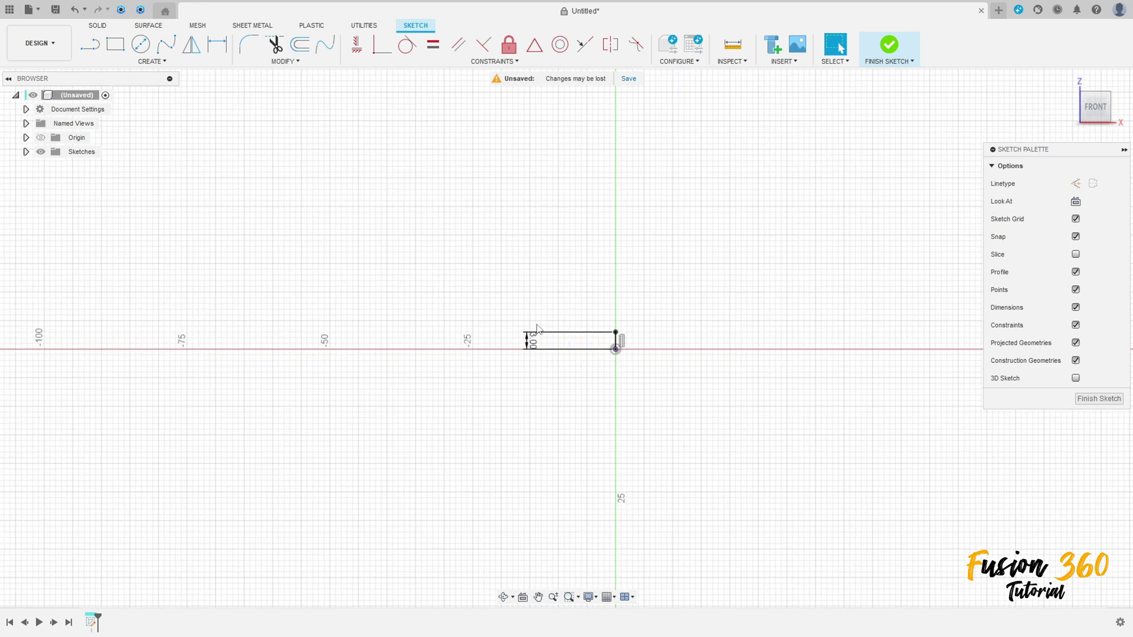
drag(524, 352, 789, 352)
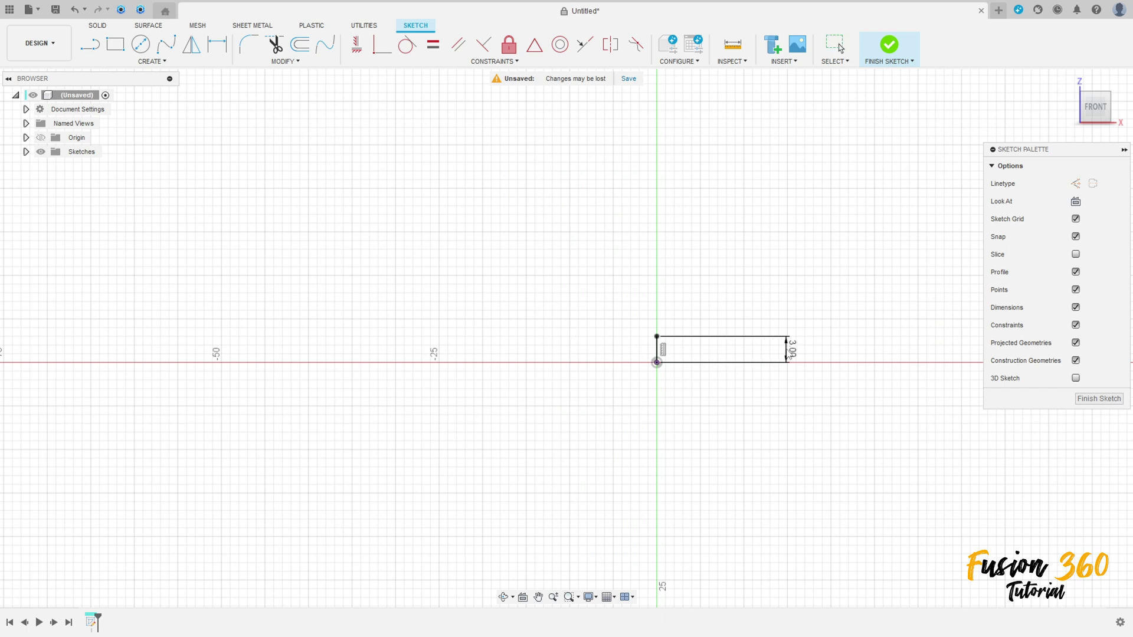
Step: Draw a center point arc from the origin that bows up and to the left
click(137, 61)
mouse_move(133, 110)
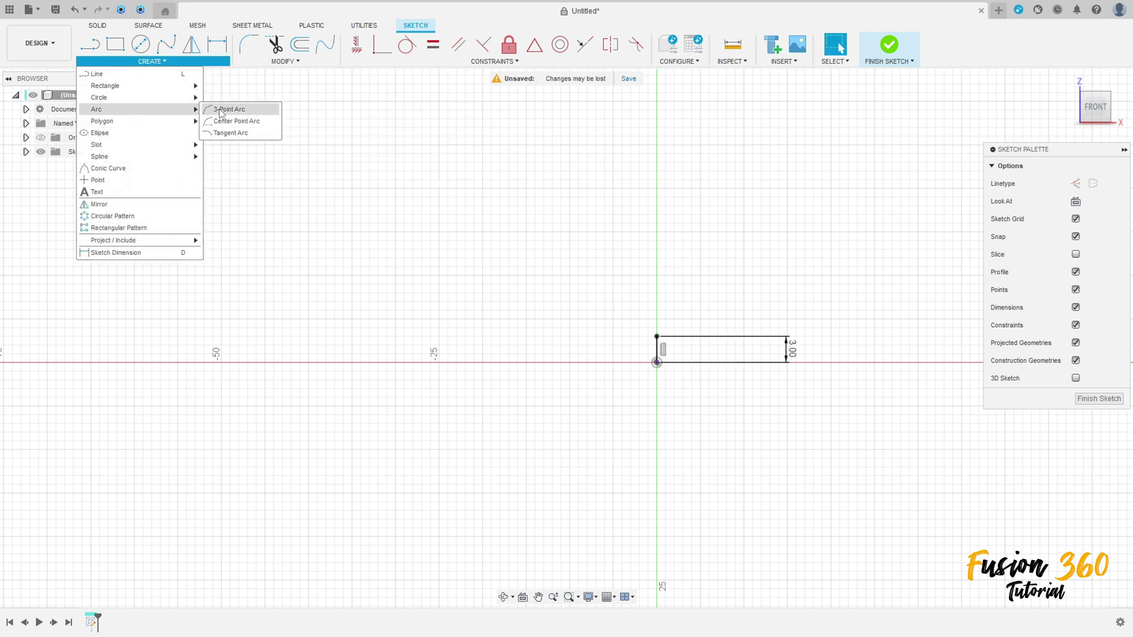
click(235, 121)
click(657, 363)
click(369, 276)
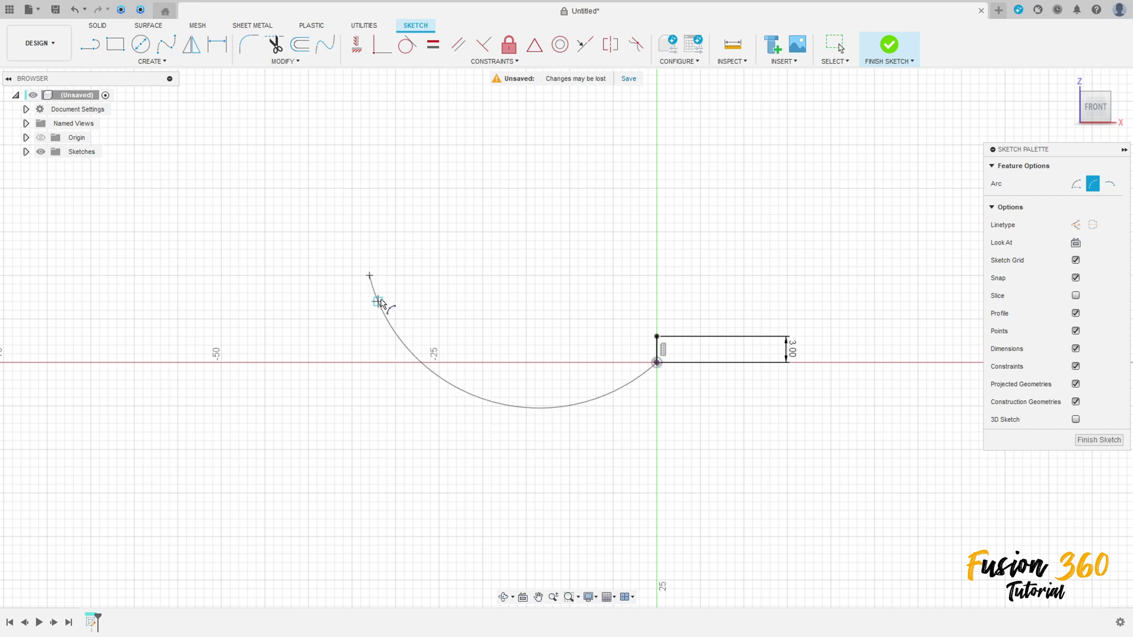
click(451, 321)
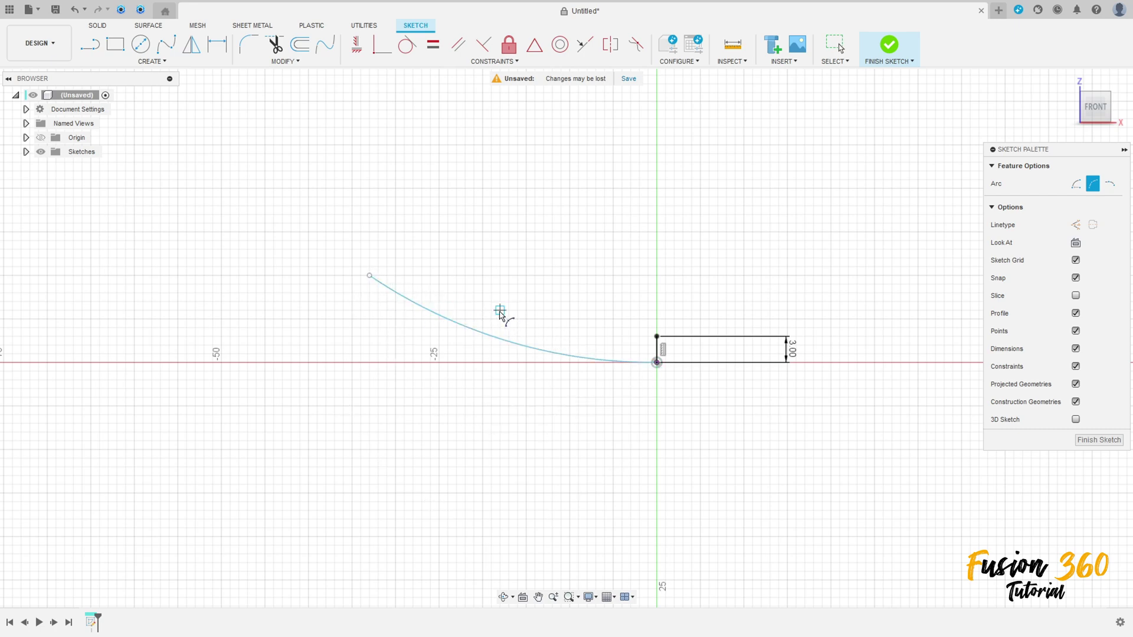
key(Escape)
scroll(572, 328, down, 3)
middle_drag(570, 328, 475, 416)
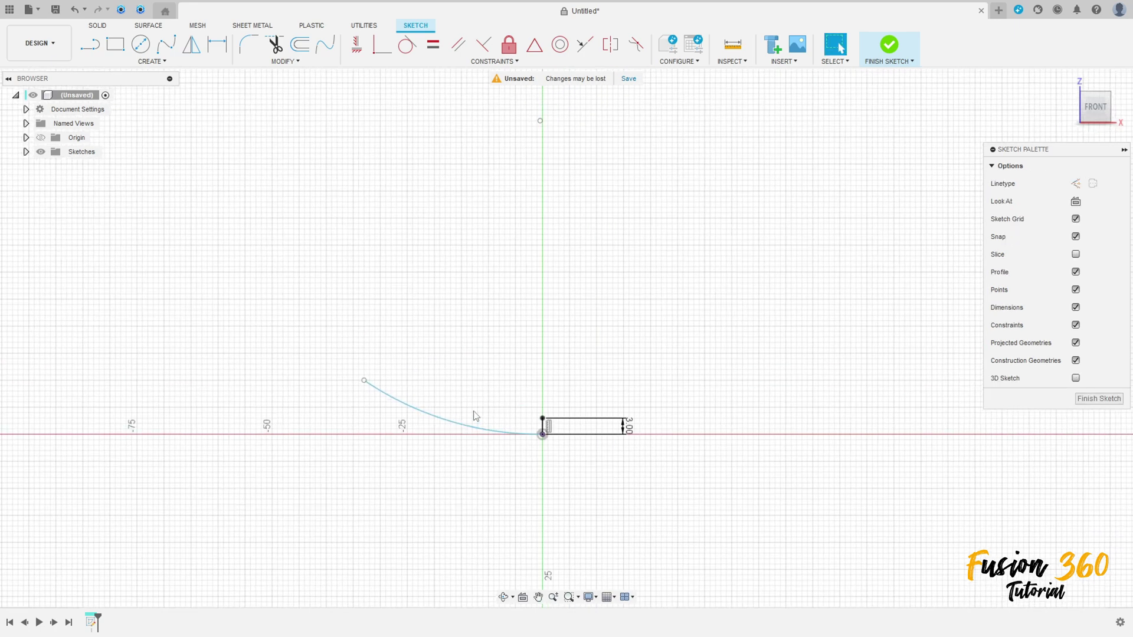
click(440, 416)
click(540, 121)
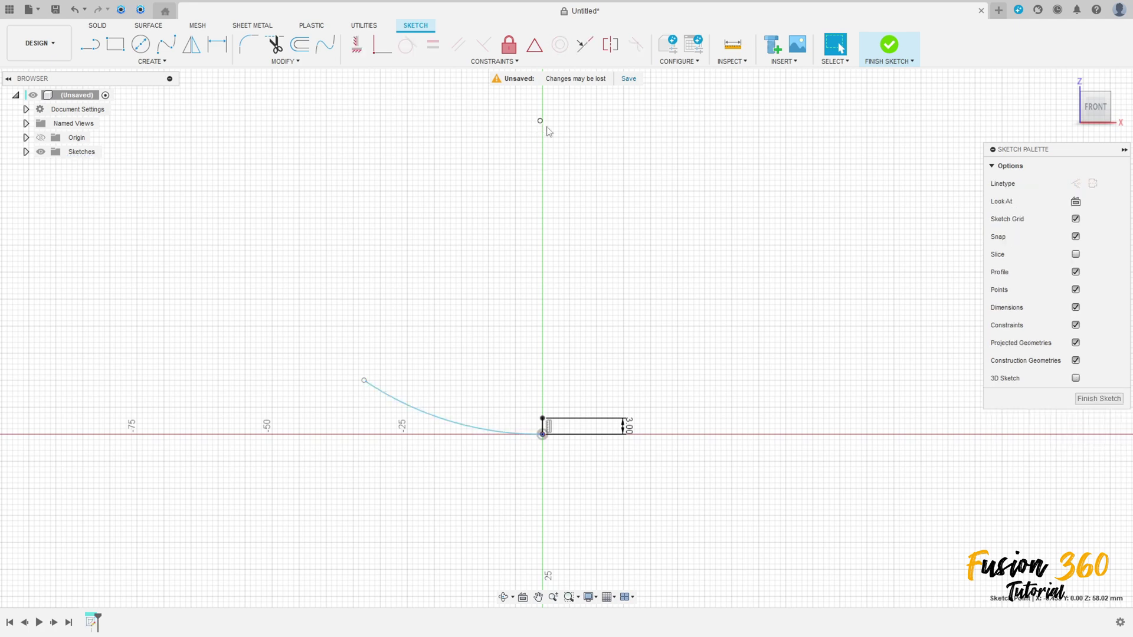
Step: Align the arc centre vertically with the origin and give the arc a 100 mm radius
click(357, 45)
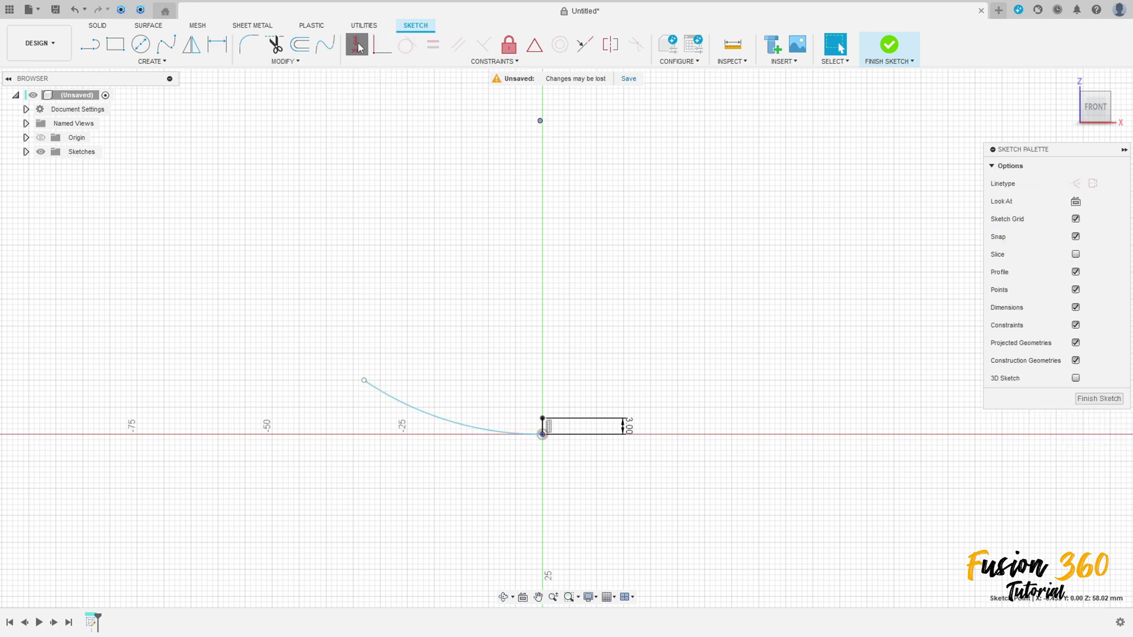
click(542, 417)
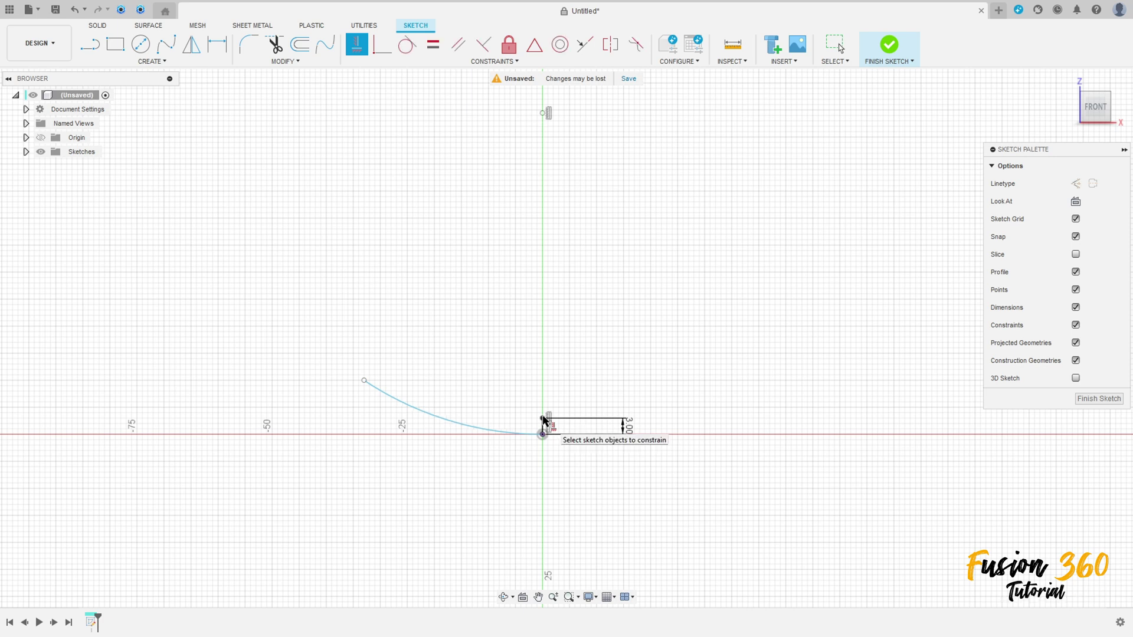
click(217, 44)
click(419, 412)
click(411, 485)
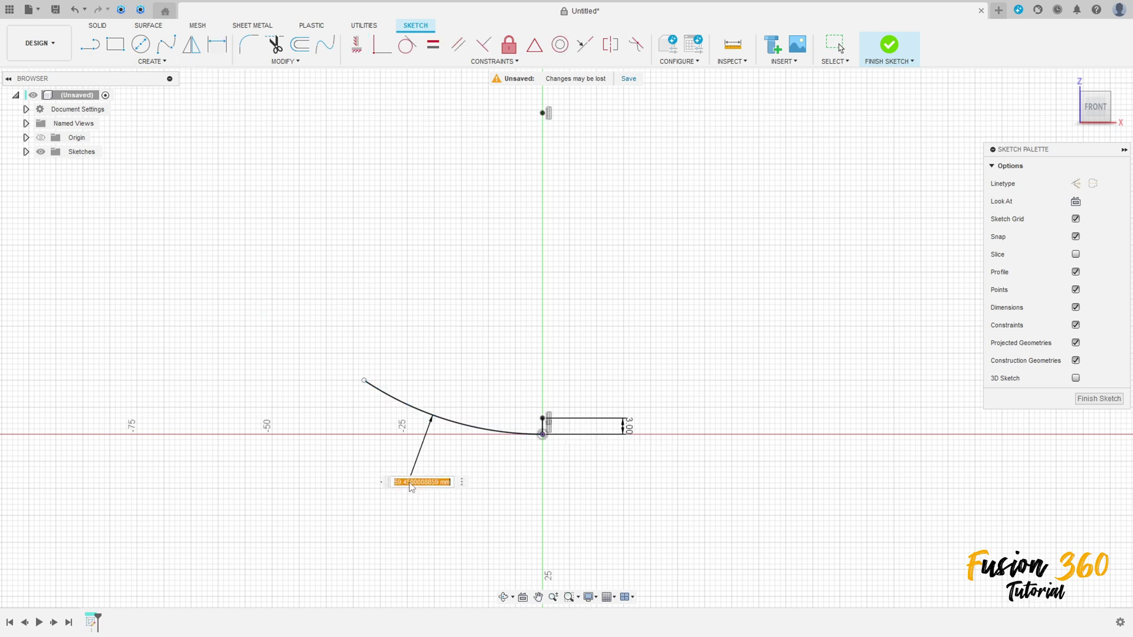
text(100)
key(Return)
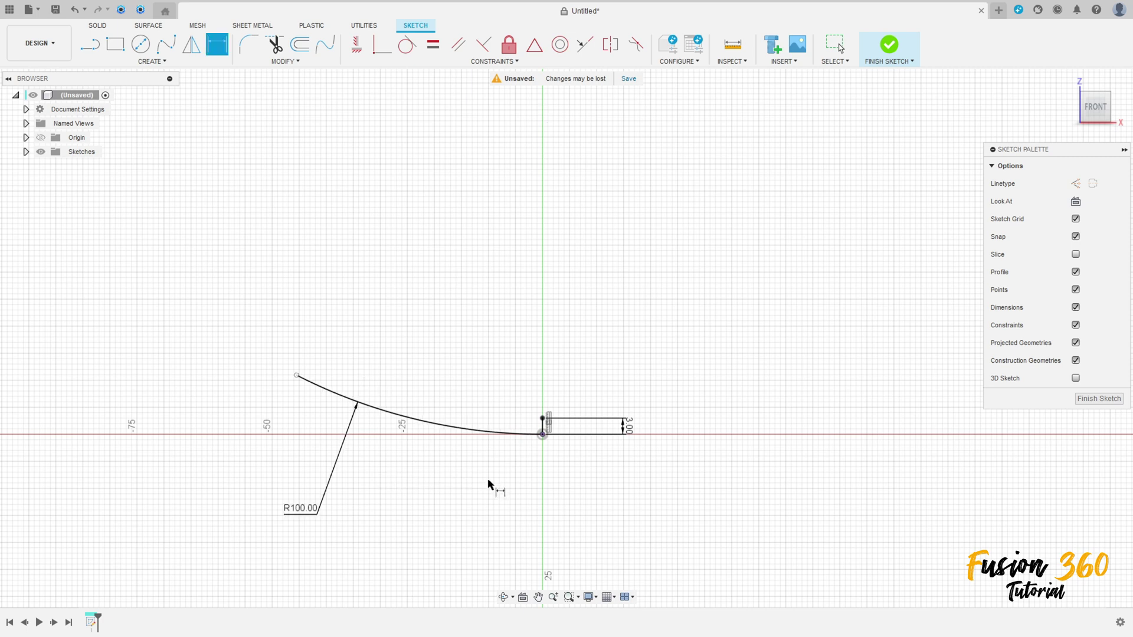
Step: Dimension the arc's left end 45 mm horizontally from the origin
click(296, 376)
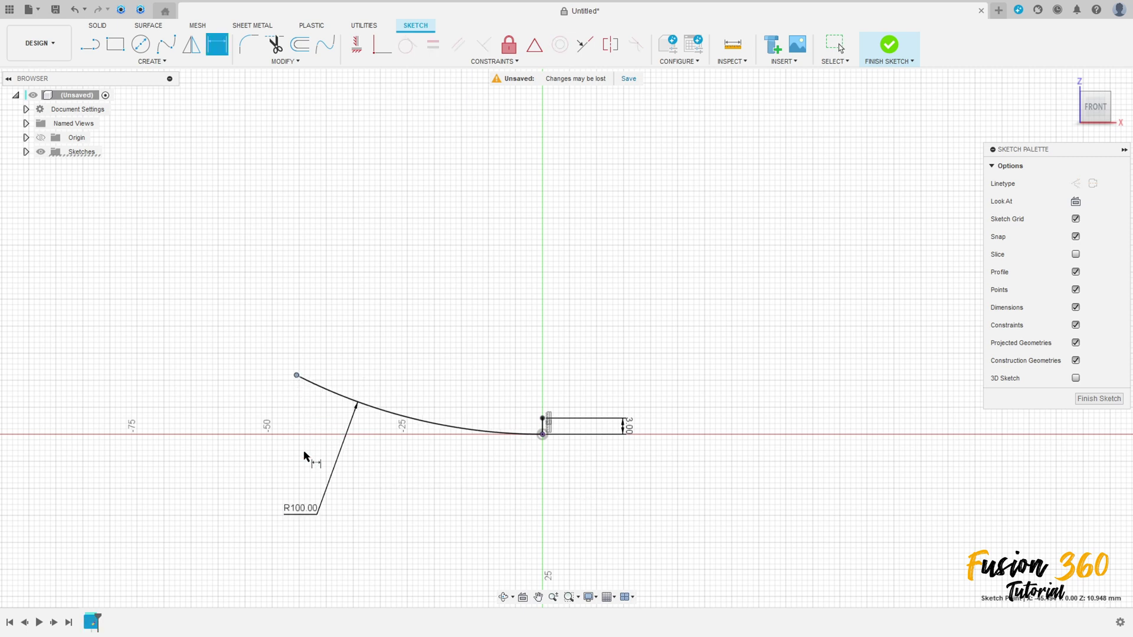
click(542, 434)
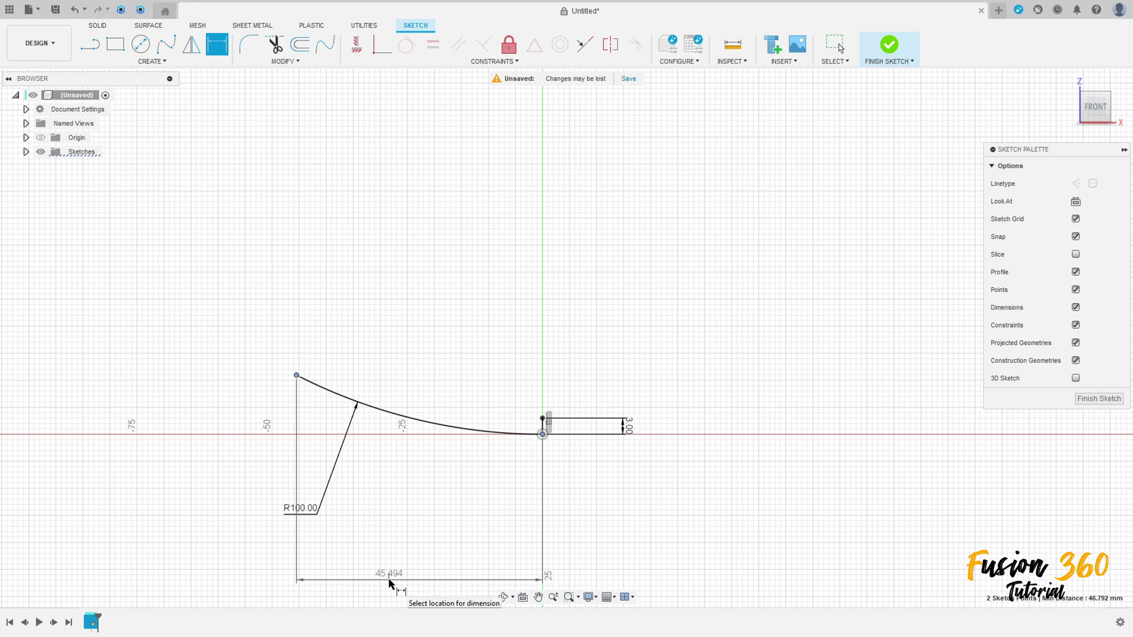
click(394, 580)
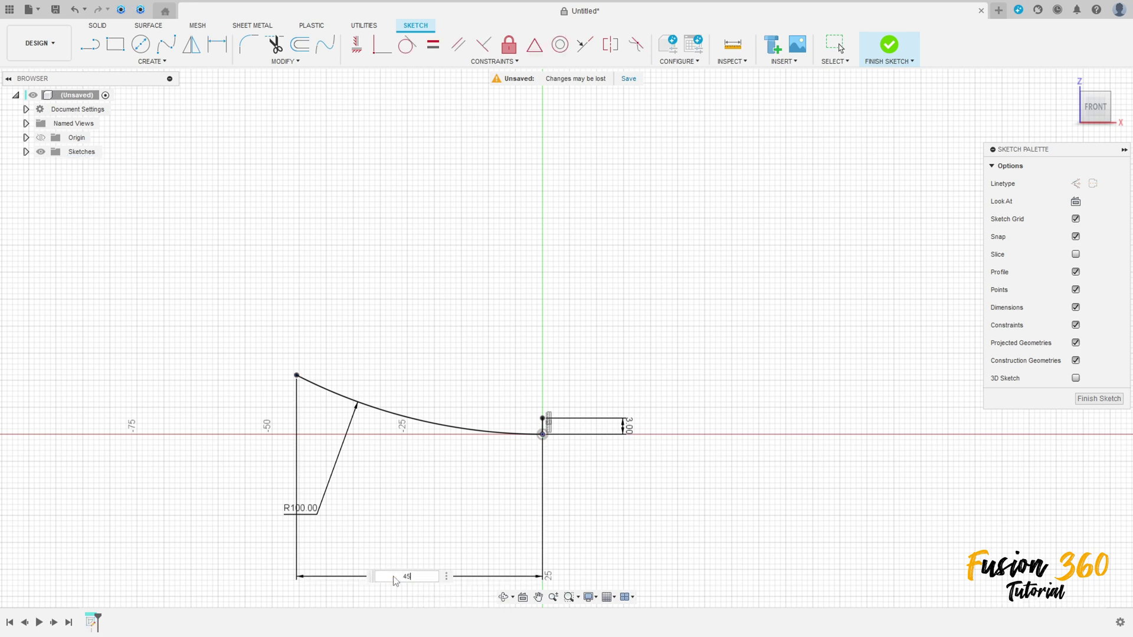
key(Return)
mouse_move(319, 512)
mouse_down()
mouse_move(384, 485)
mouse_move(407, 489)
mouse_up()
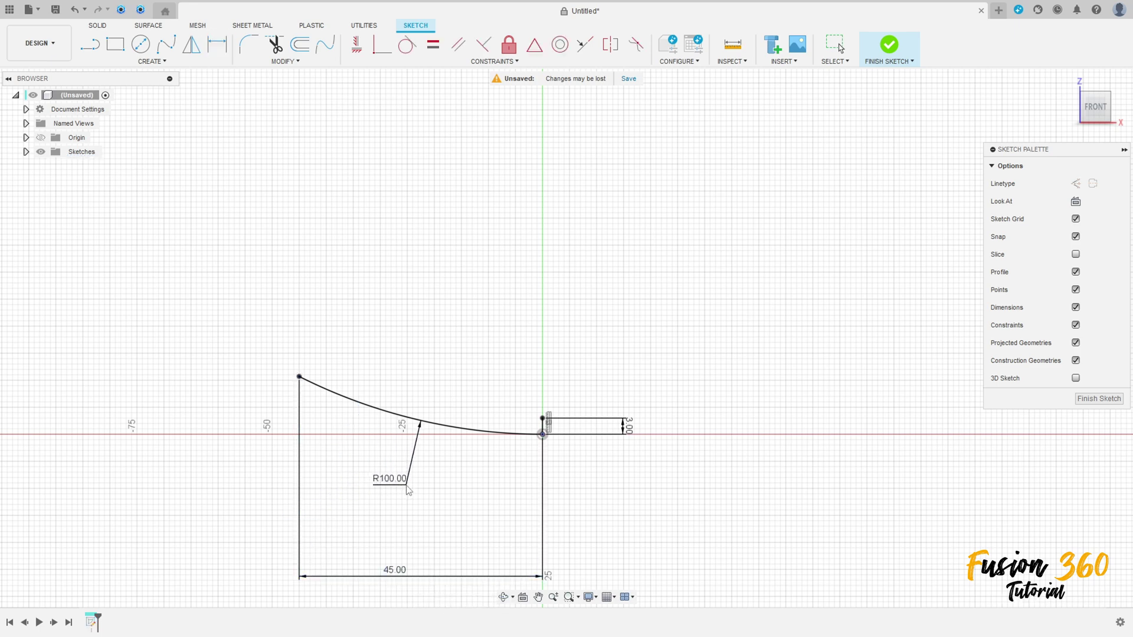
key(d)
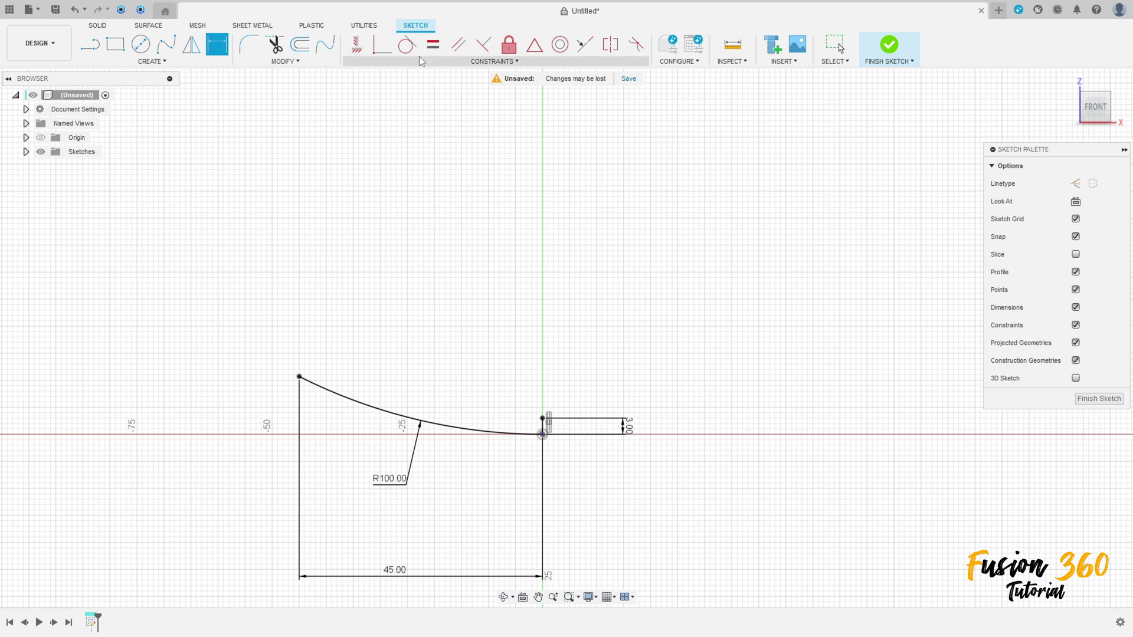
Step: Offset the arc by 3 mm to form the strip's upper edge
click(300, 44)
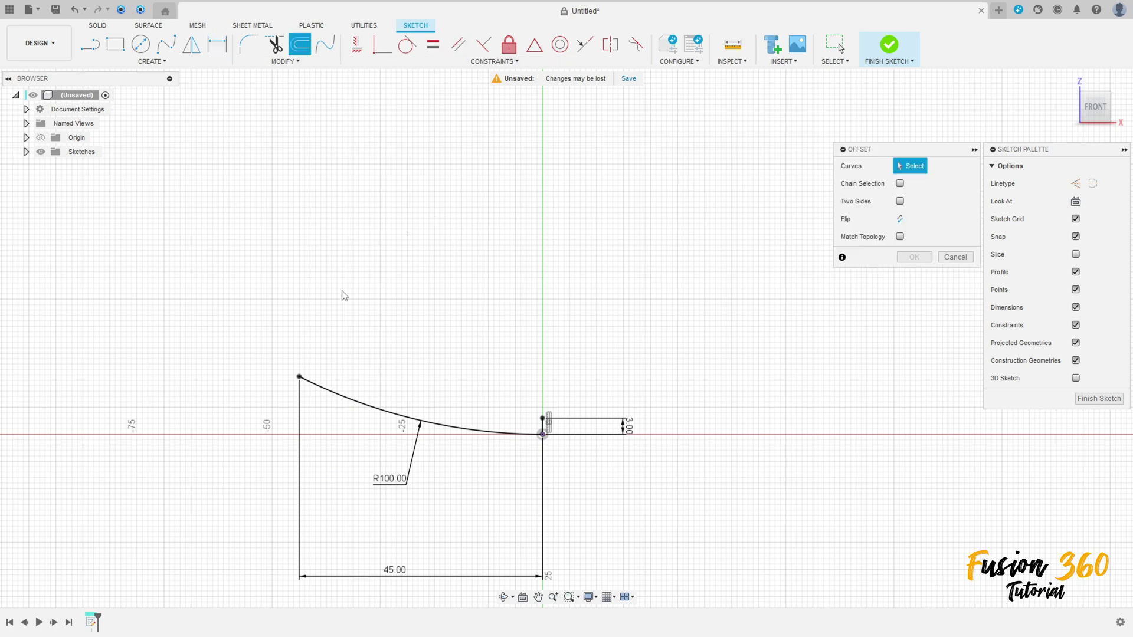
click(370, 401)
drag(363, 406, 372, 385)
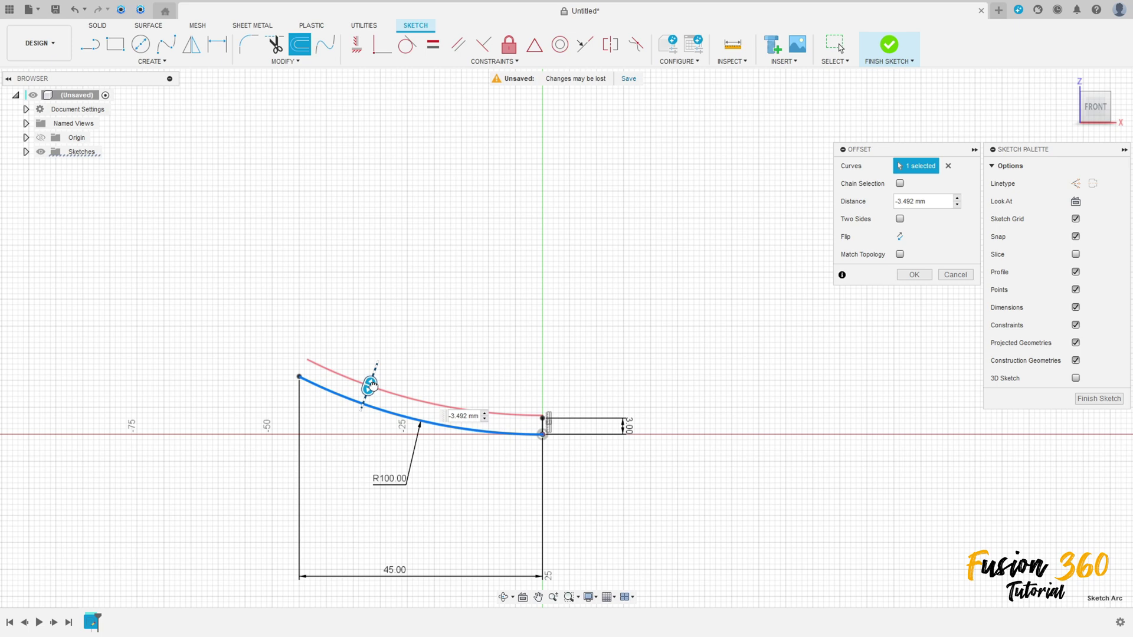
text(-3)
key(Return)
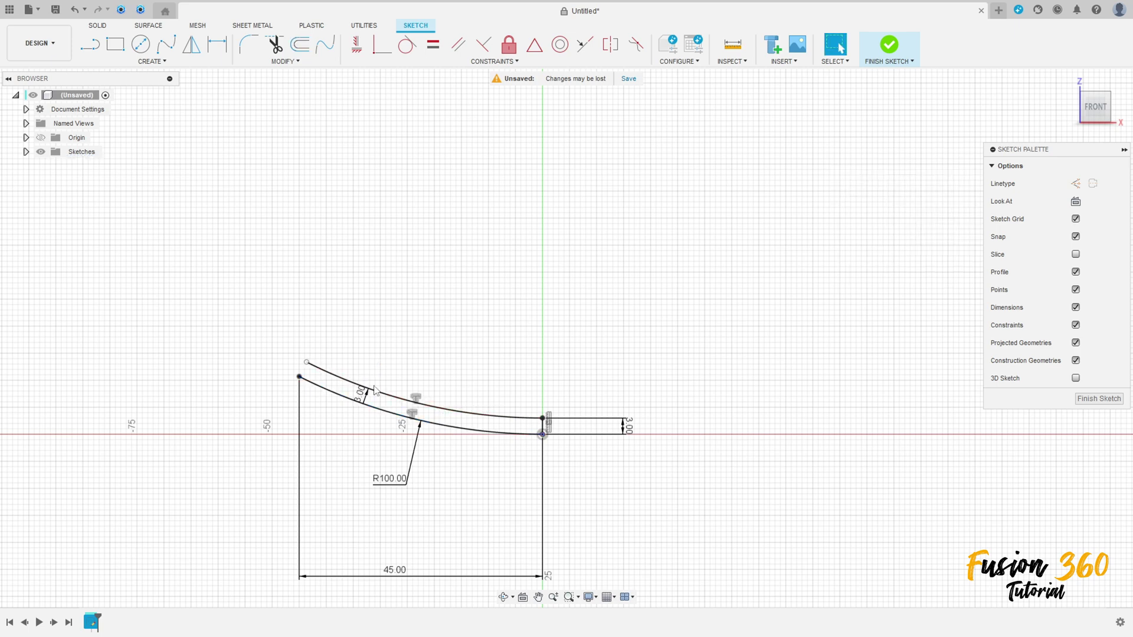
Step: Draw a vertical line at the arcs' left ends and attach the upper arc's endpoint to it
click(90, 44)
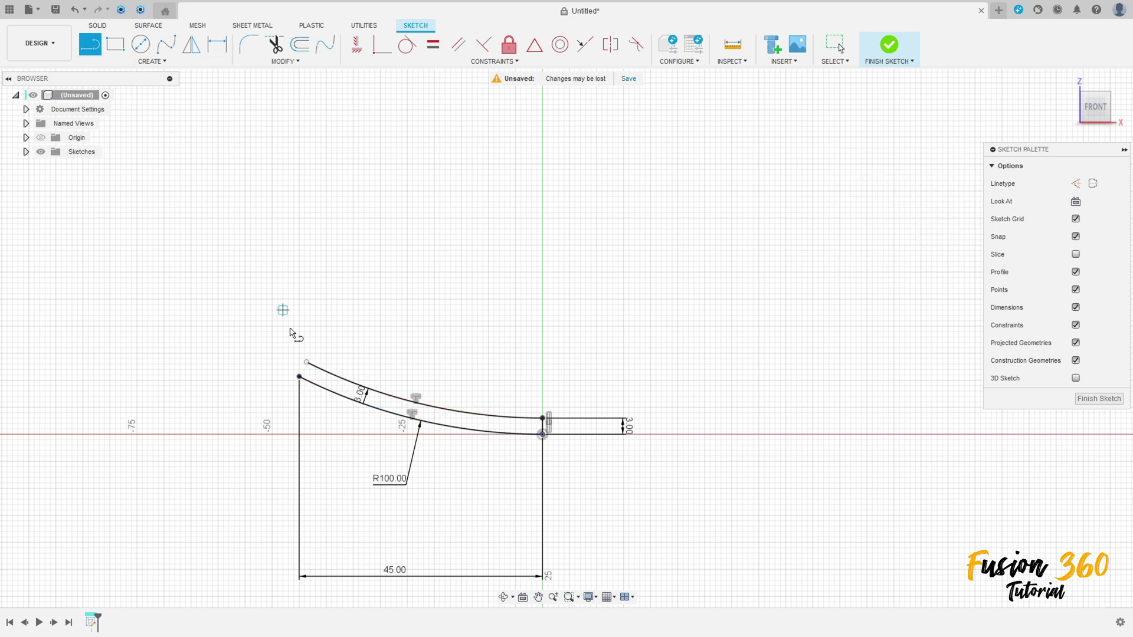
click(300, 377)
click(298, 314)
key(Escape)
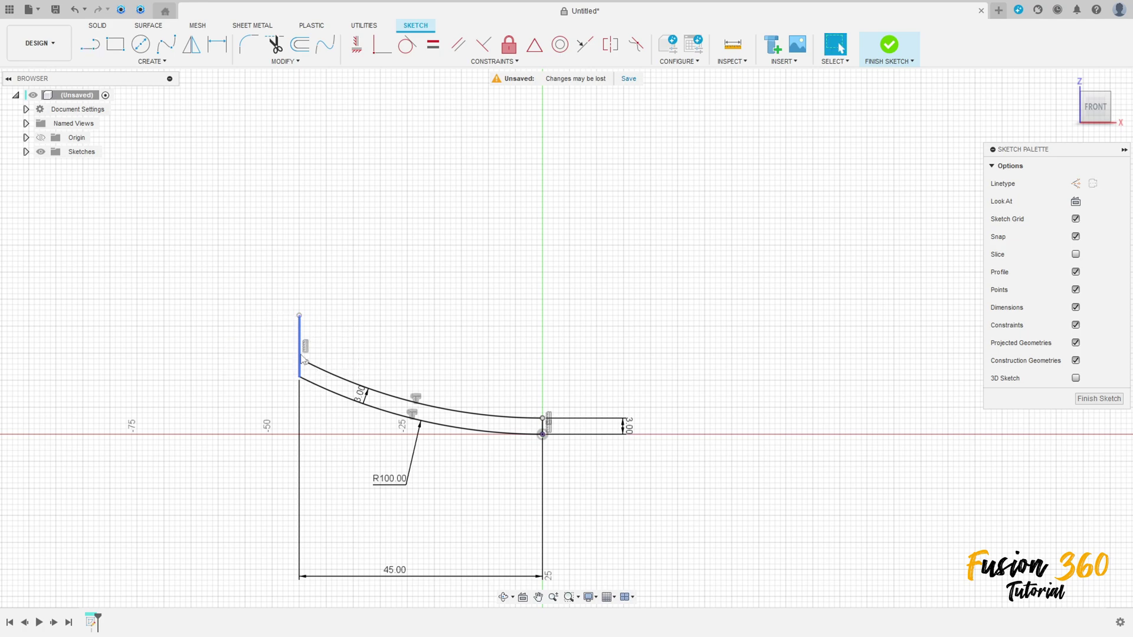
scroll(301, 360, up, 3)
drag(311, 367, 275, 347)
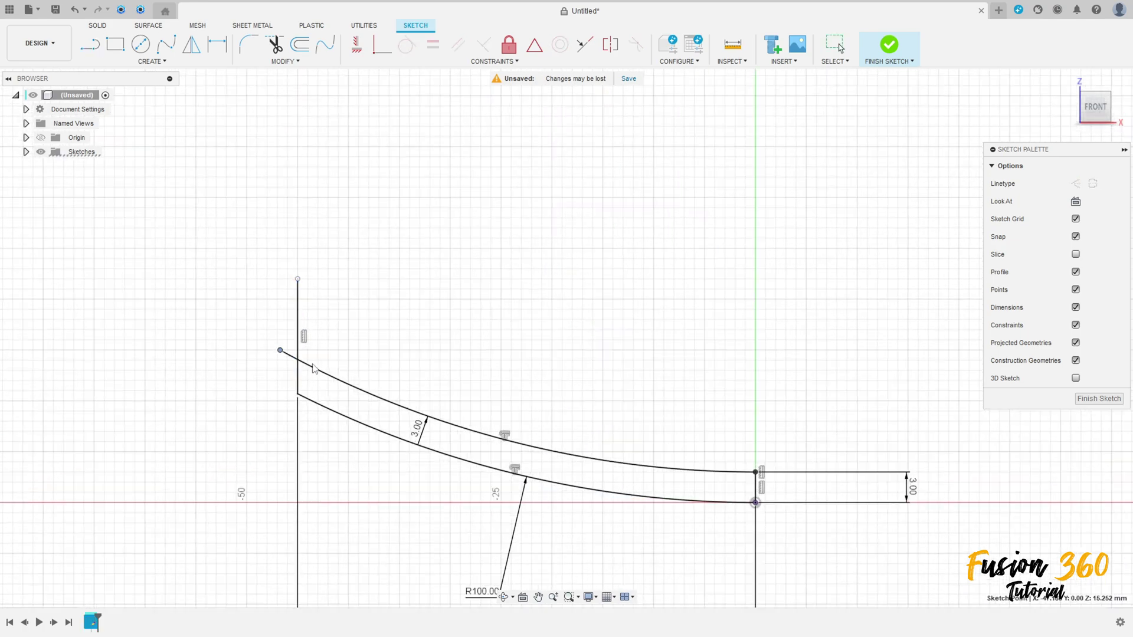
drag(332, 379, 325, 364)
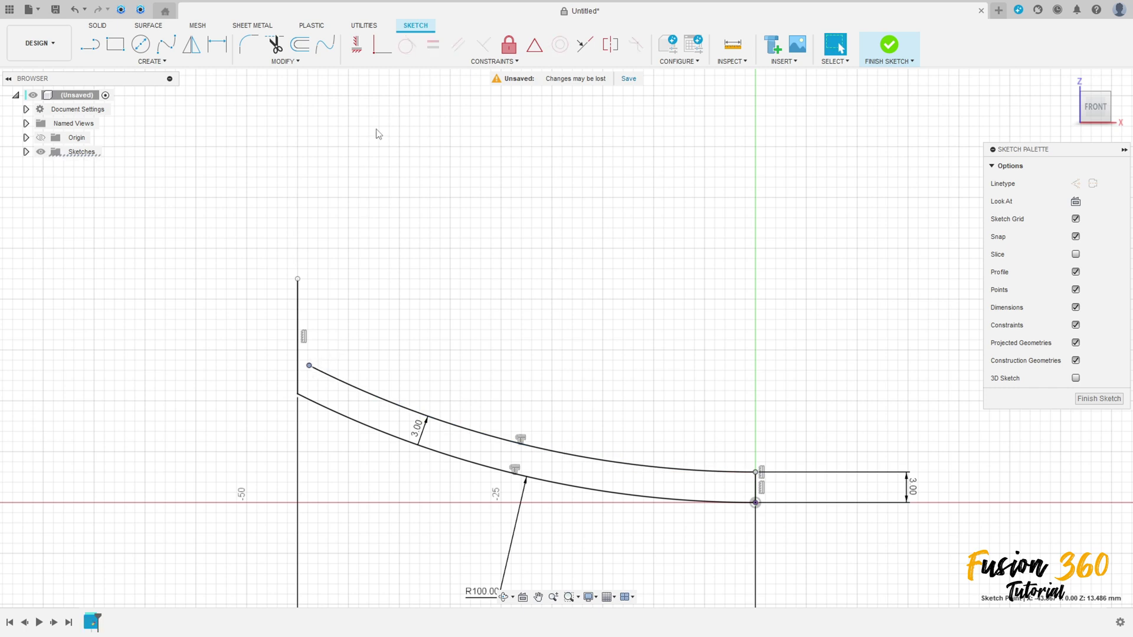
click(309, 365)
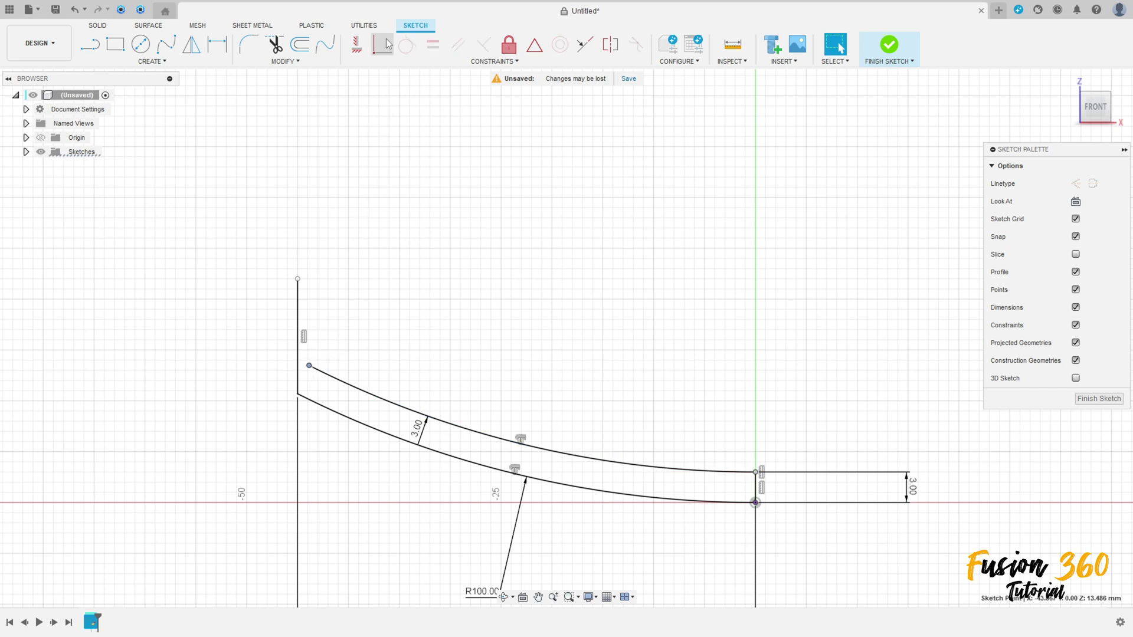
click(296, 362)
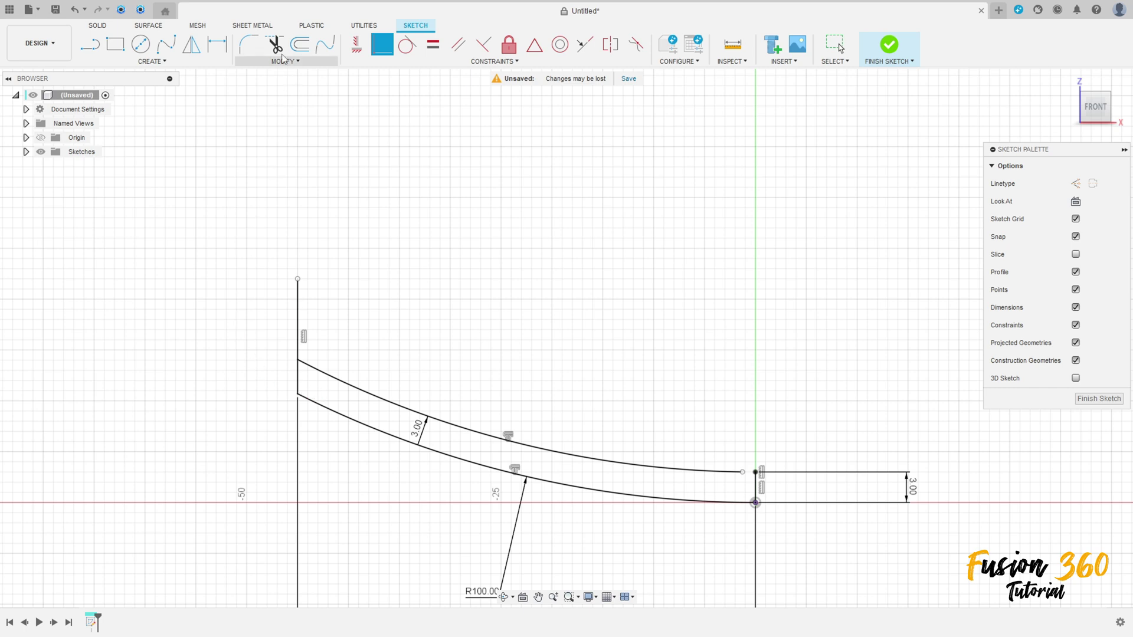
Step: Trim the line above the upper arc, make the right arc endpoint coincident, and finish the sketch
click(274, 43)
click(298, 310)
scroll(557, 392, down, 1)
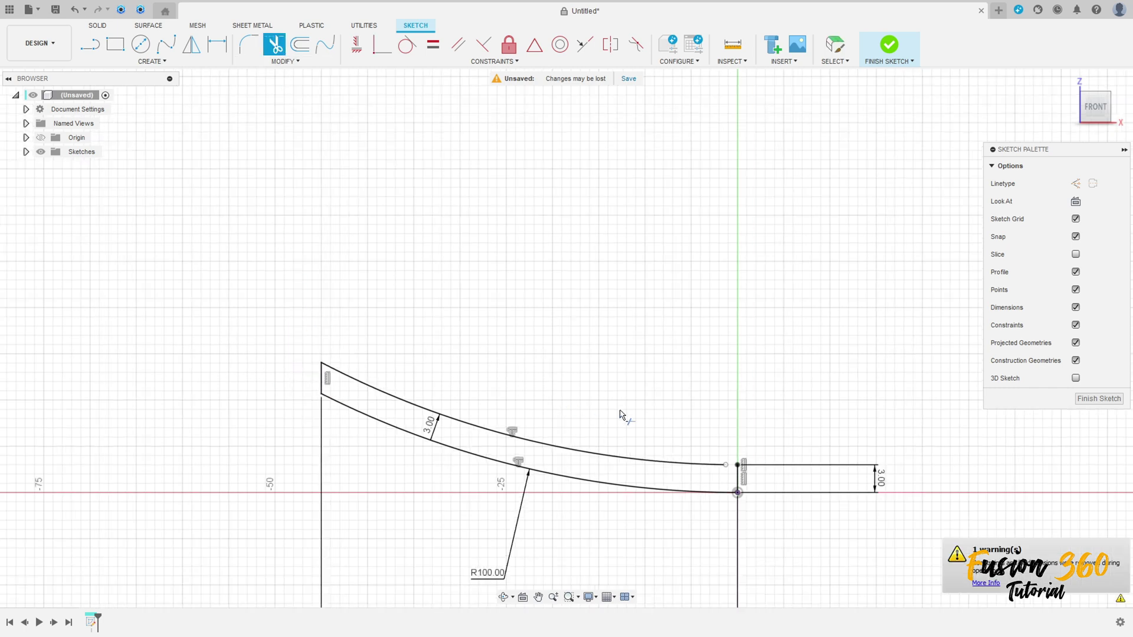
click(381, 44)
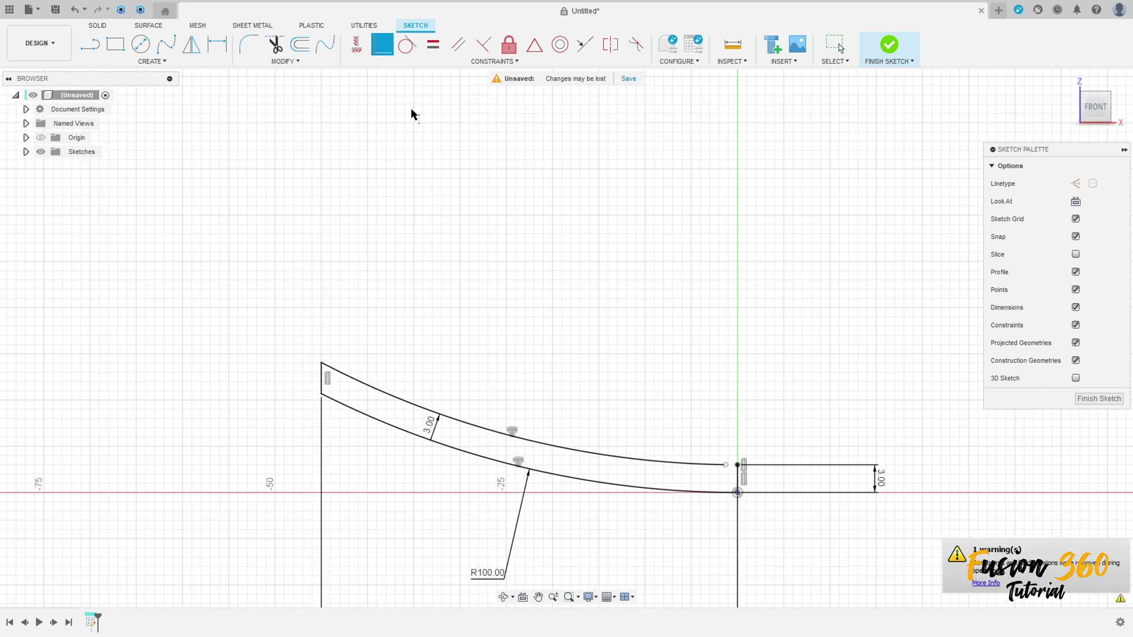
click(736, 468)
click(736, 466)
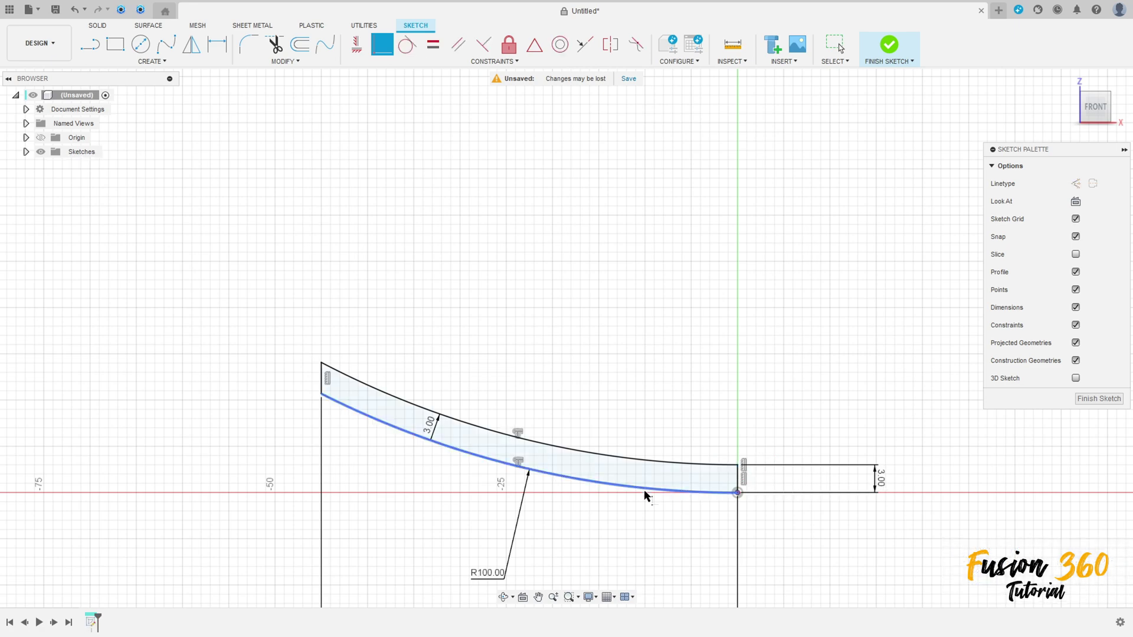
scroll(558, 468, down, 2)
middle_drag(564, 475, 561, 277)
scroll(561, 278, down, 1)
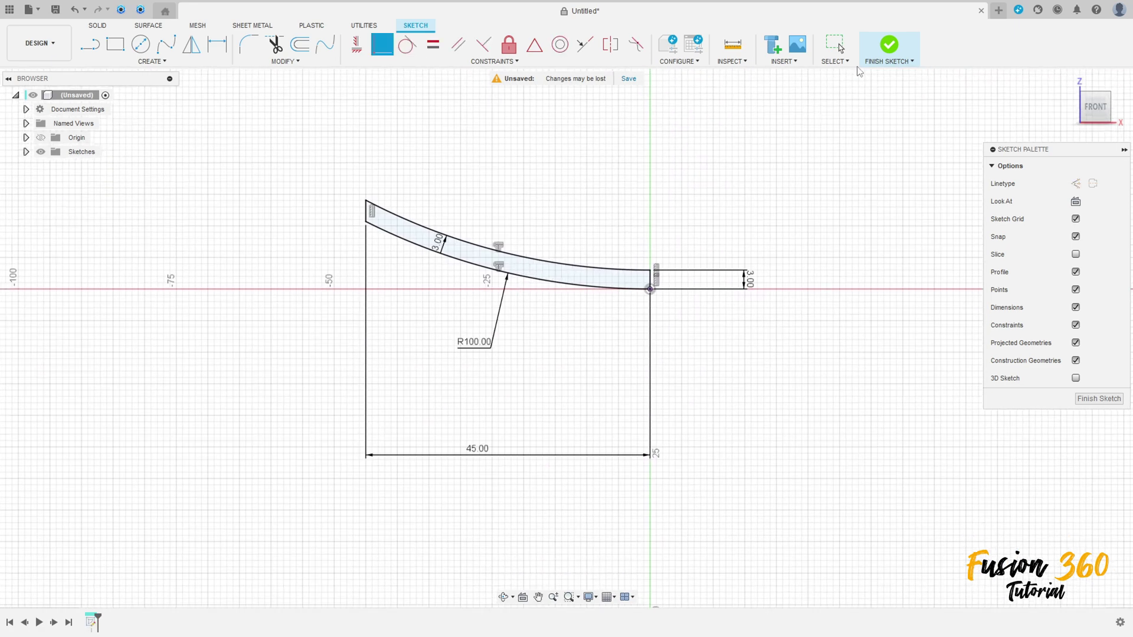
click(890, 47)
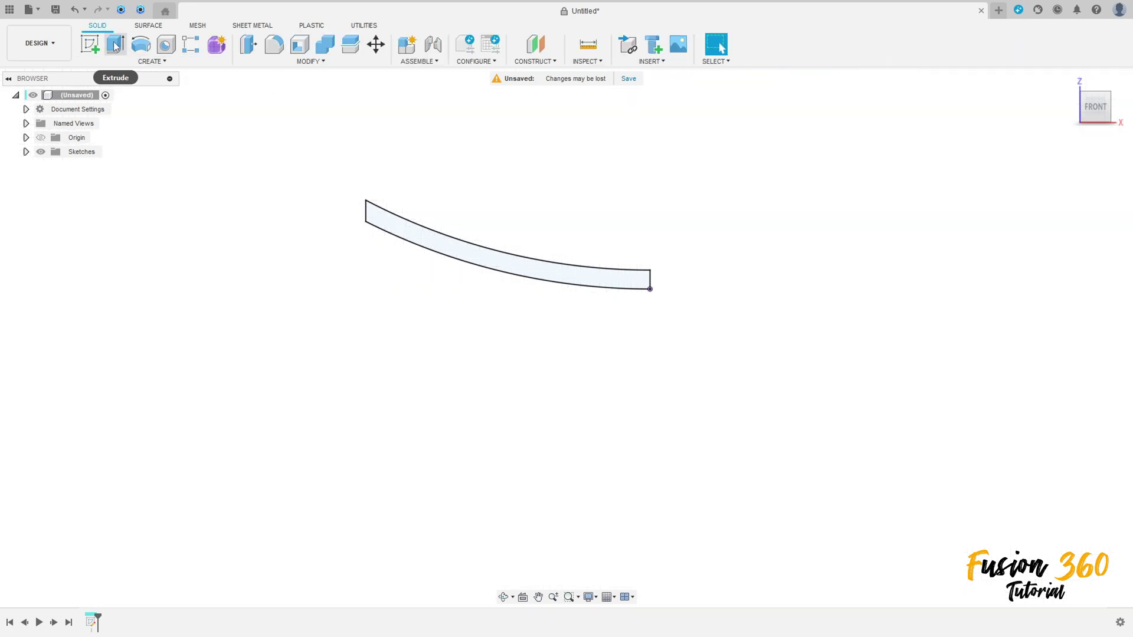
Step: Revolve the strip 360° about its vertical line to create the dish body
click(142, 46)
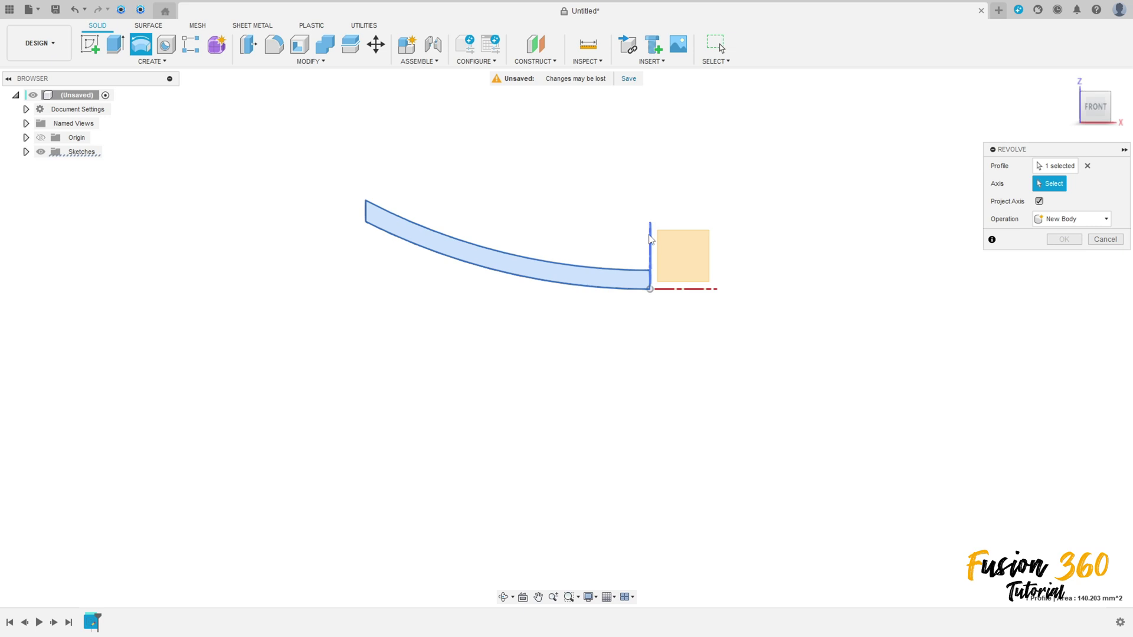
click(650, 239)
shift+middle_drag(715, 144, 717, 160)
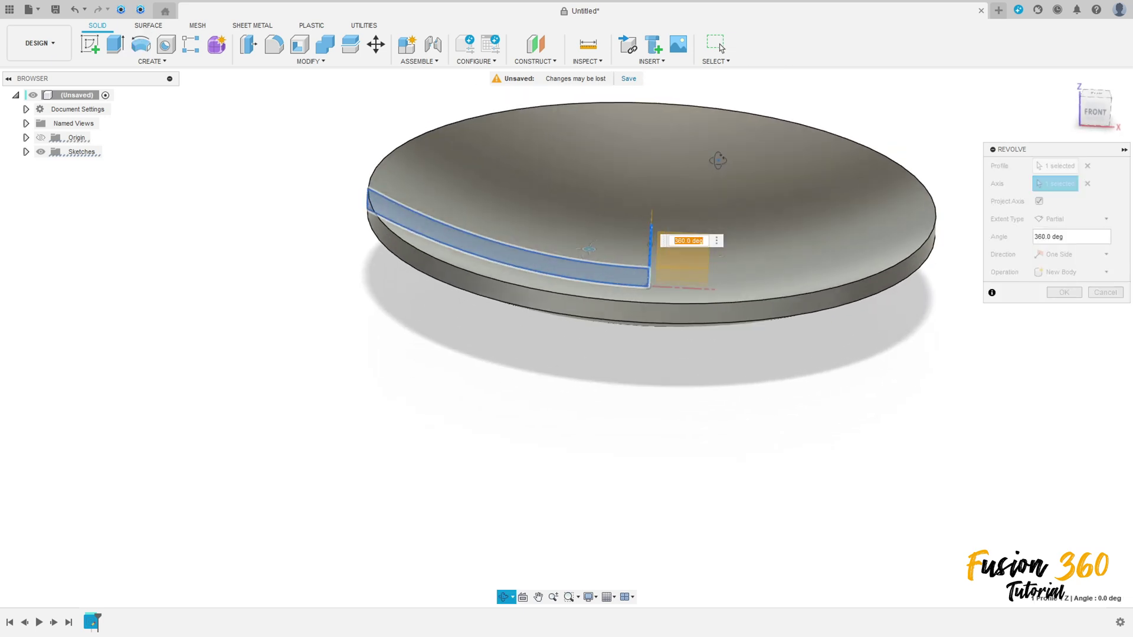
click(1064, 292)
middle_drag(950, 295, 294, 163)
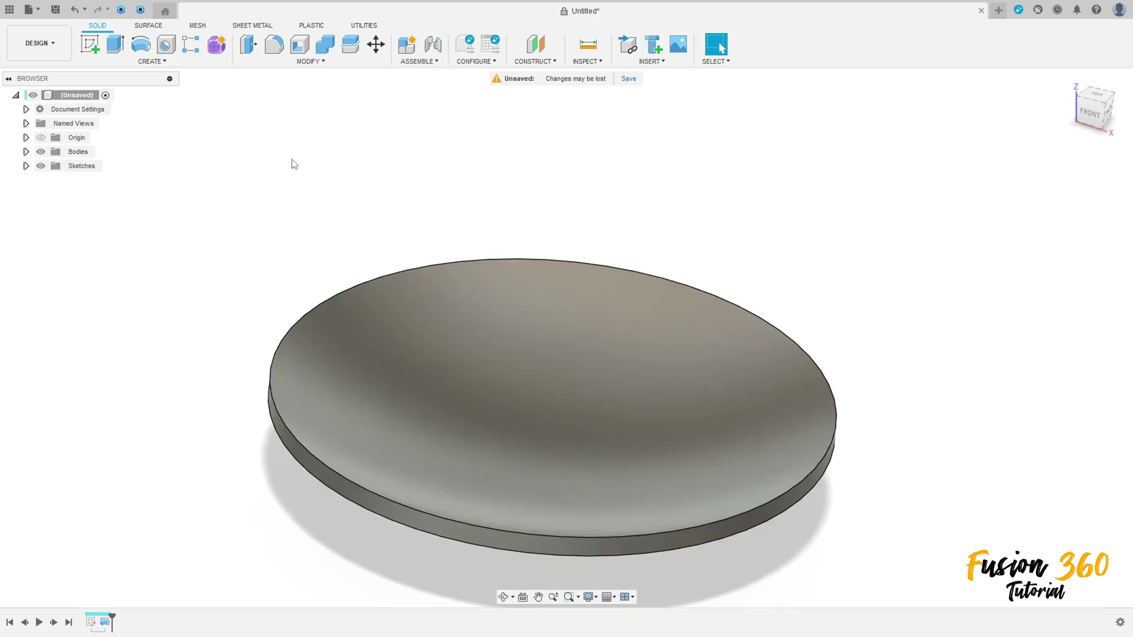
Step: Create a front-plane sketch and project the dish body's outline into it
click(89, 43)
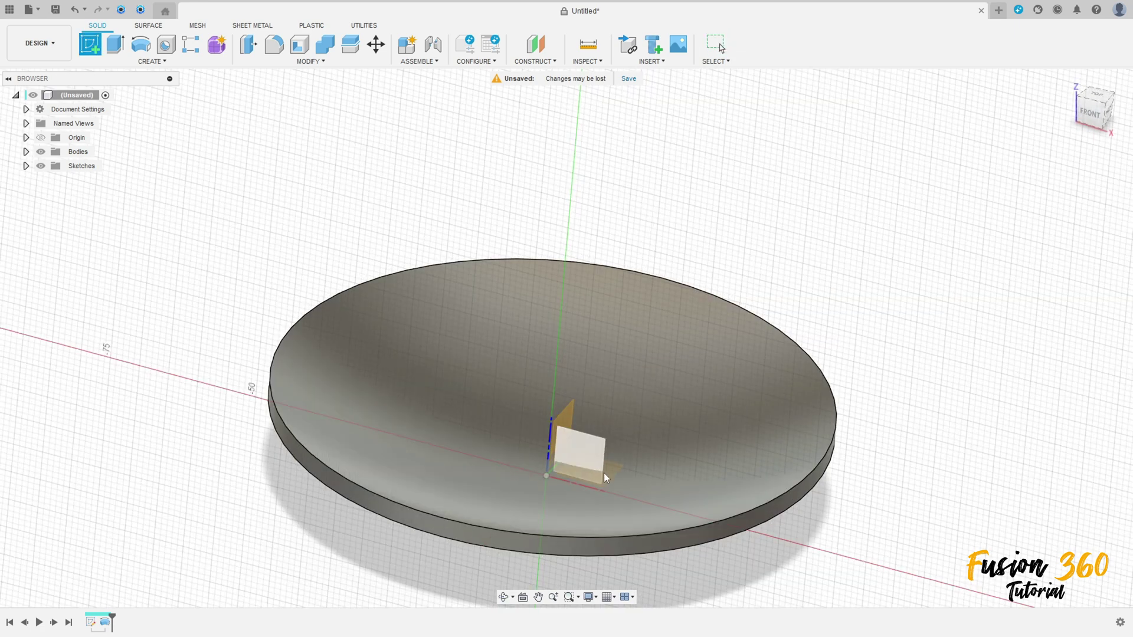
click(605, 477)
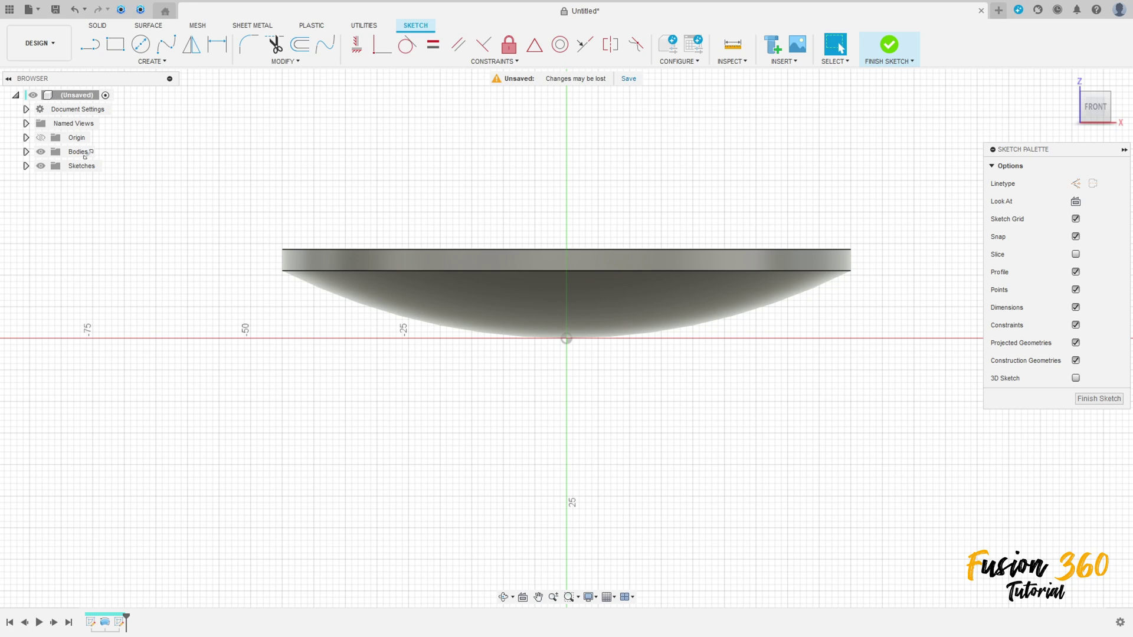
click(151, 61)
mouse_move(177, 241)
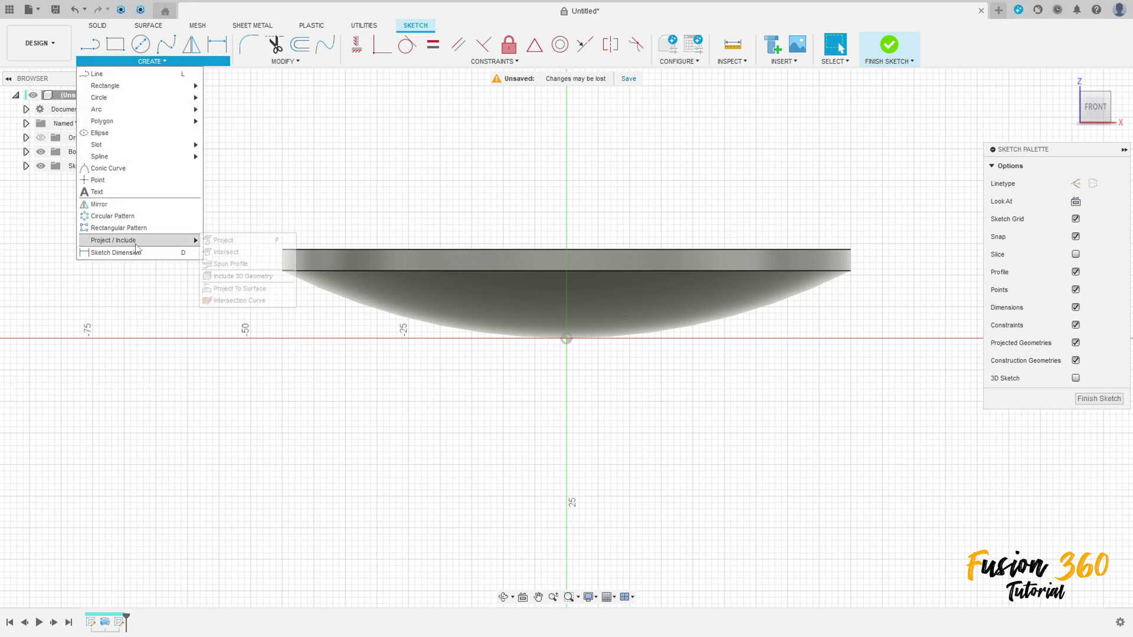
click(223, 240)
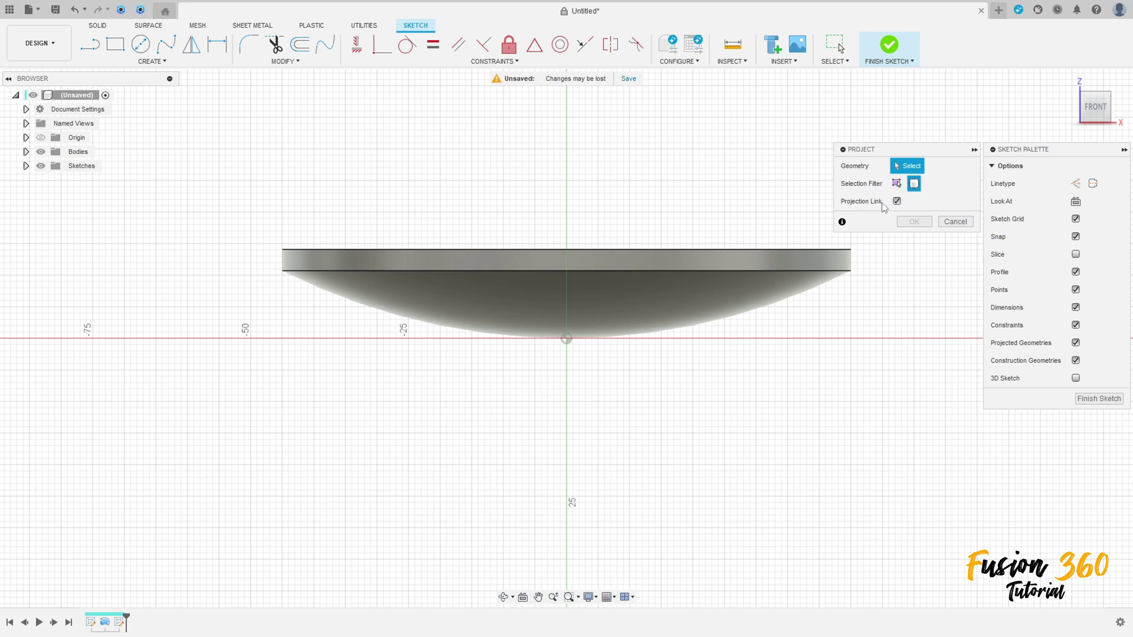
click(596, 304)
click(911, 222)
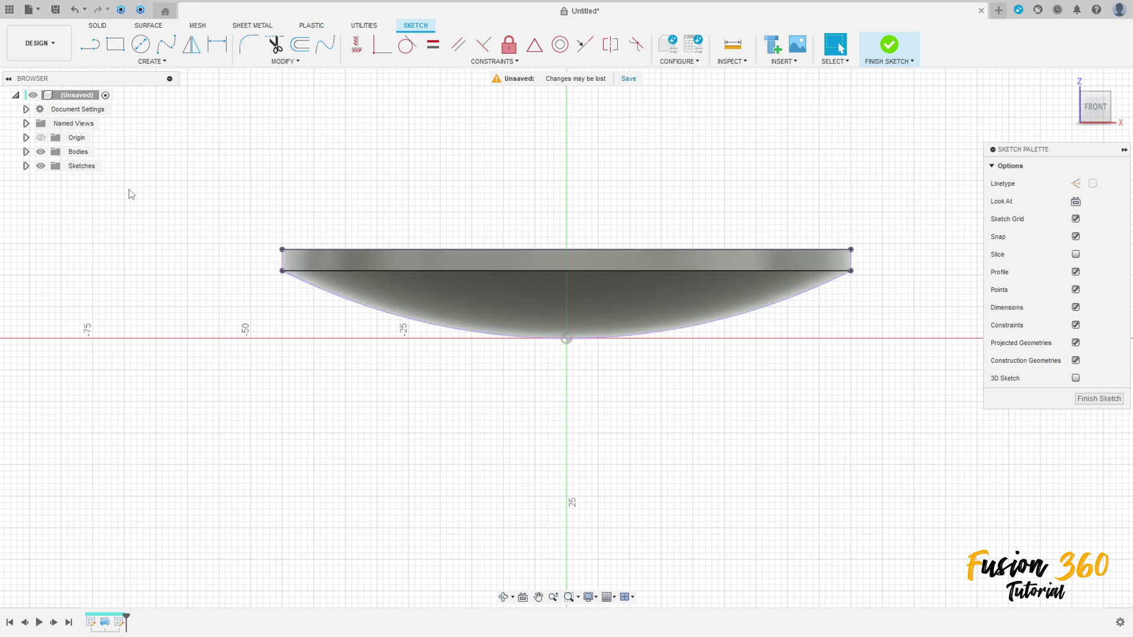
Step: Hide Body1 and draw a 30 mm vertical line up from the origin
click(26, 151)
click(51, 166)
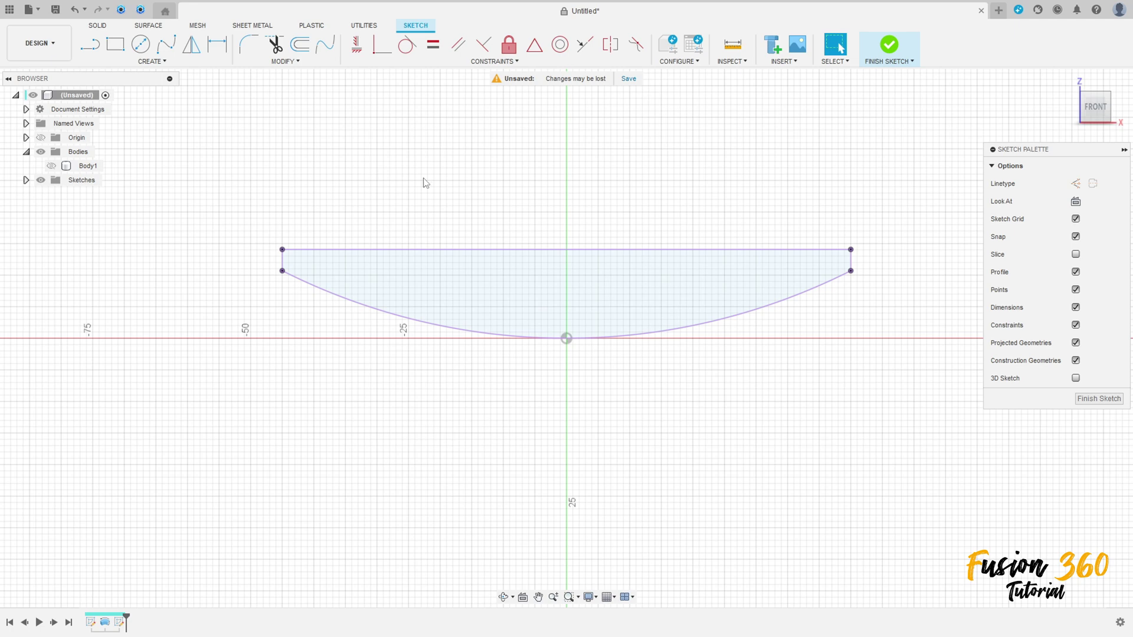
key(l)
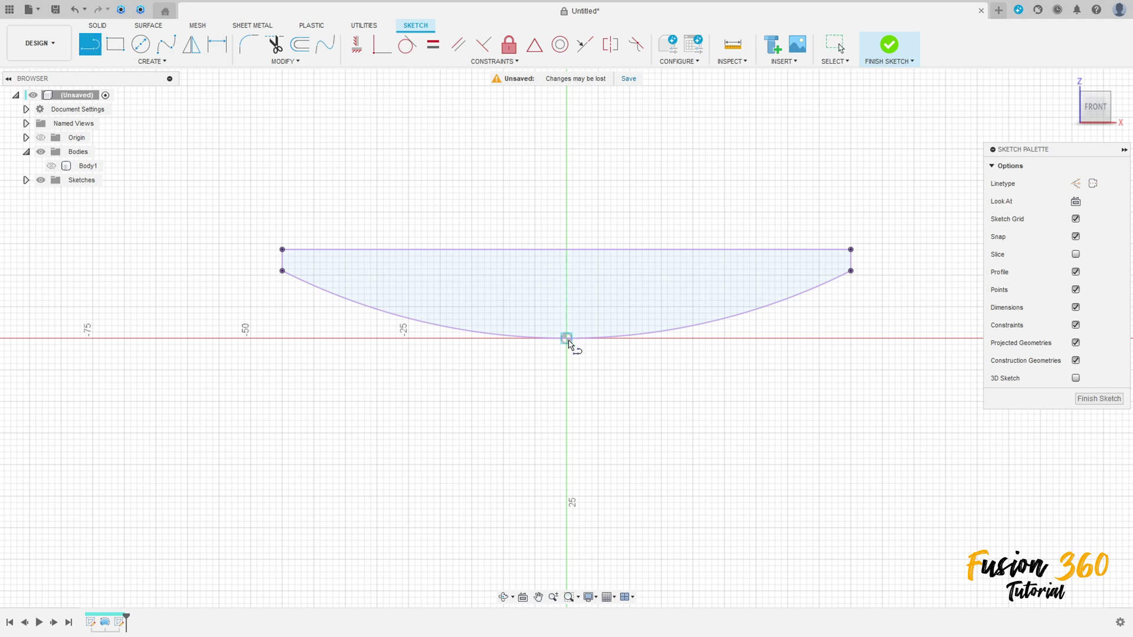
click(567, 339)
text(30)
key(Return)
key(Escape)
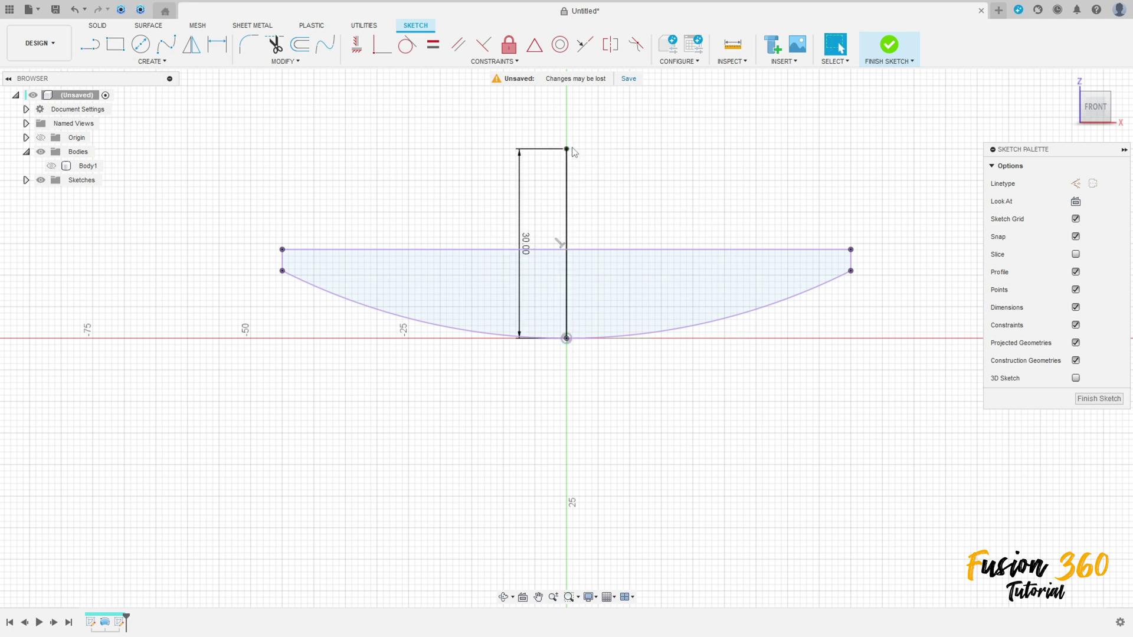
drag(527, 242, 649, 209)
Step: Add a short vertical line at the upper-left corner with a tangent rounded arc
key(l)
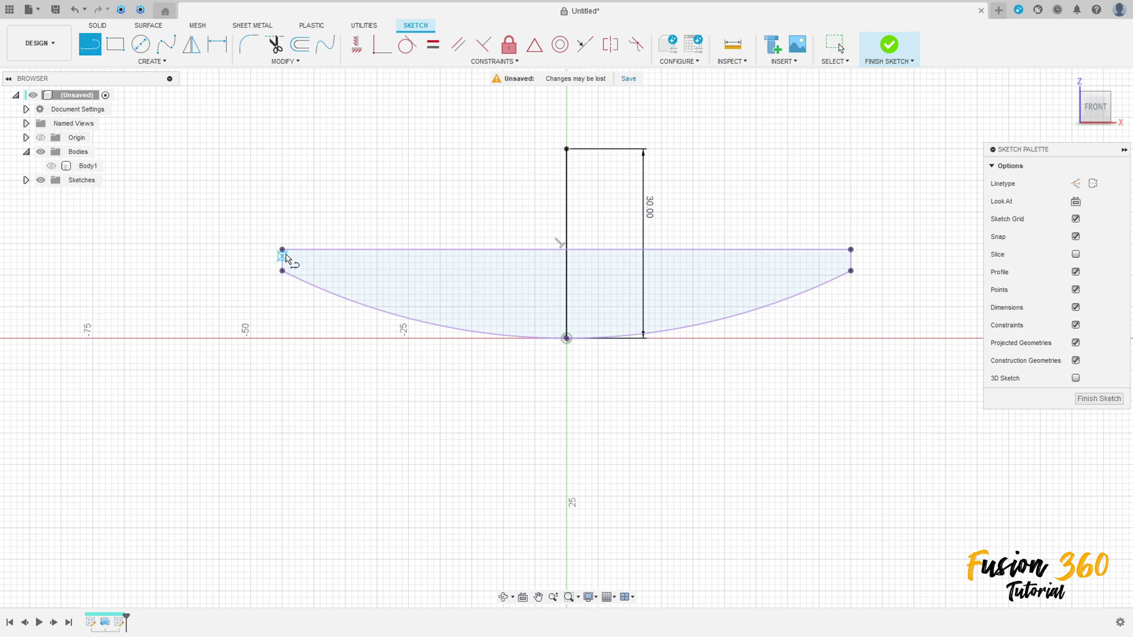
key(Escape)
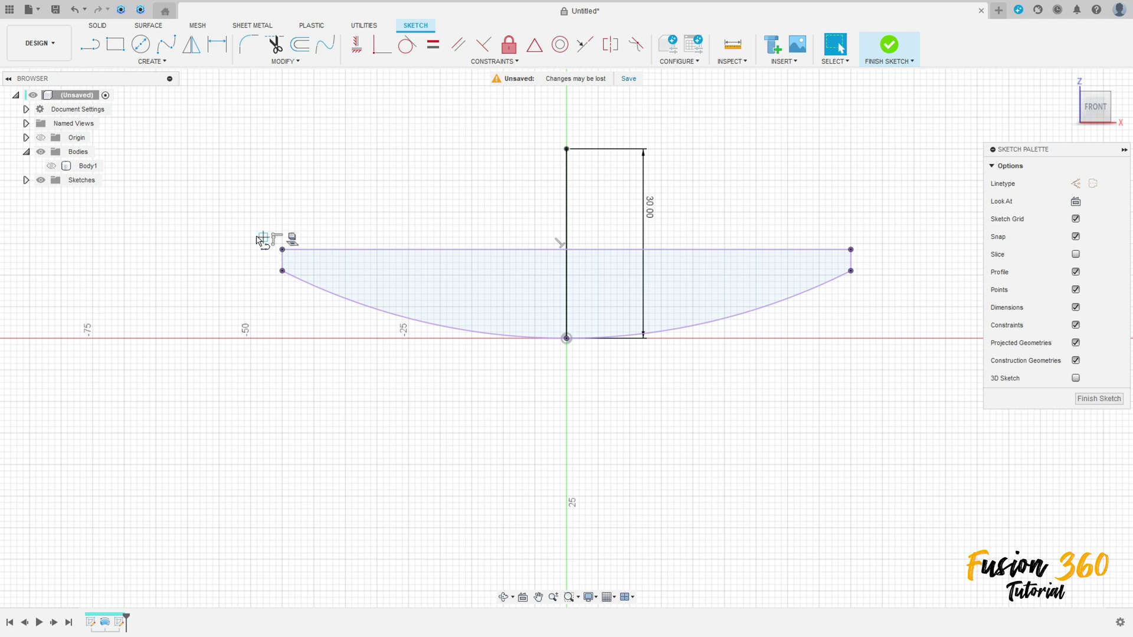
key(l)
click(282, 249)
click(281, 219)
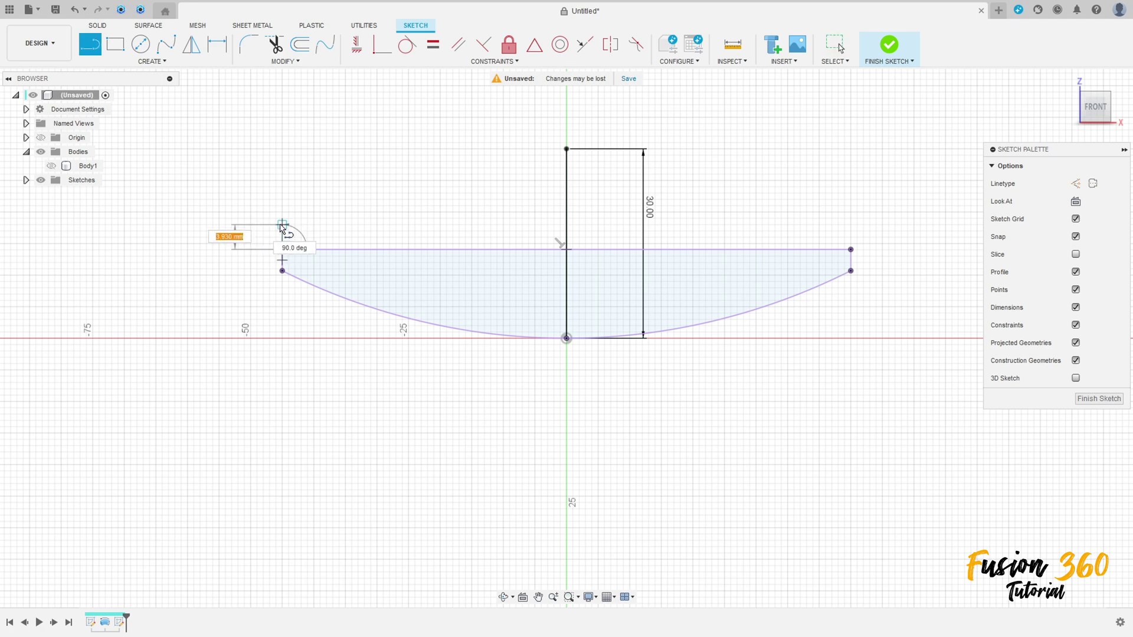
drag(282, 218, 308, 200)
key(Escape)
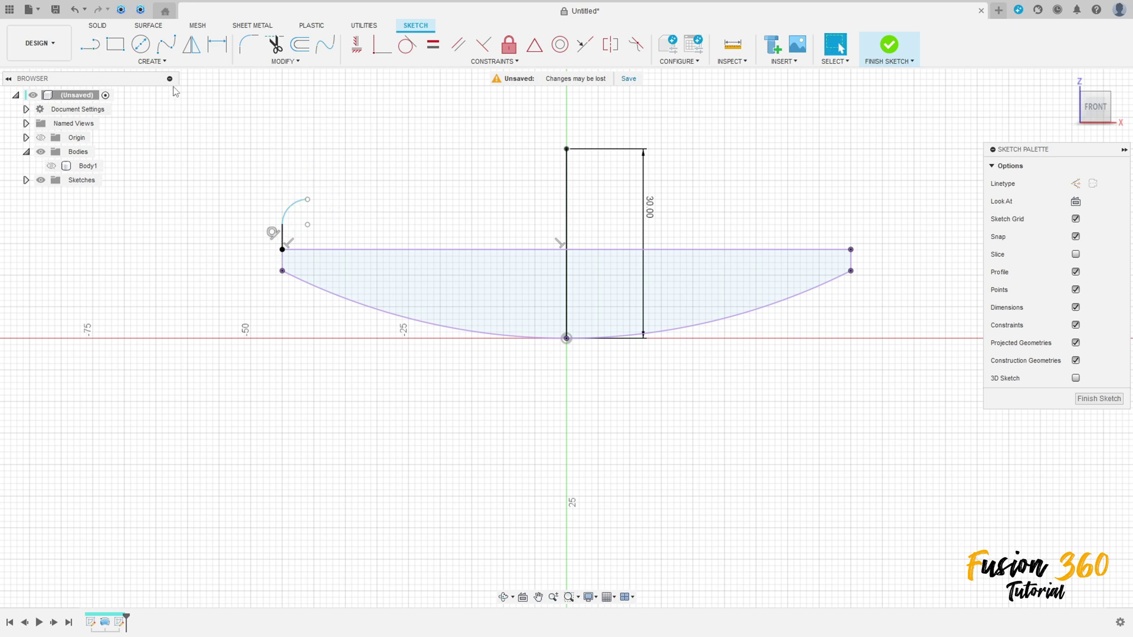
Step: Draw a sweeping center point arc from the corner arc to the top of the 30 mm line
click(152, 62)
mouse_move(147, 109)
click(236, 120)
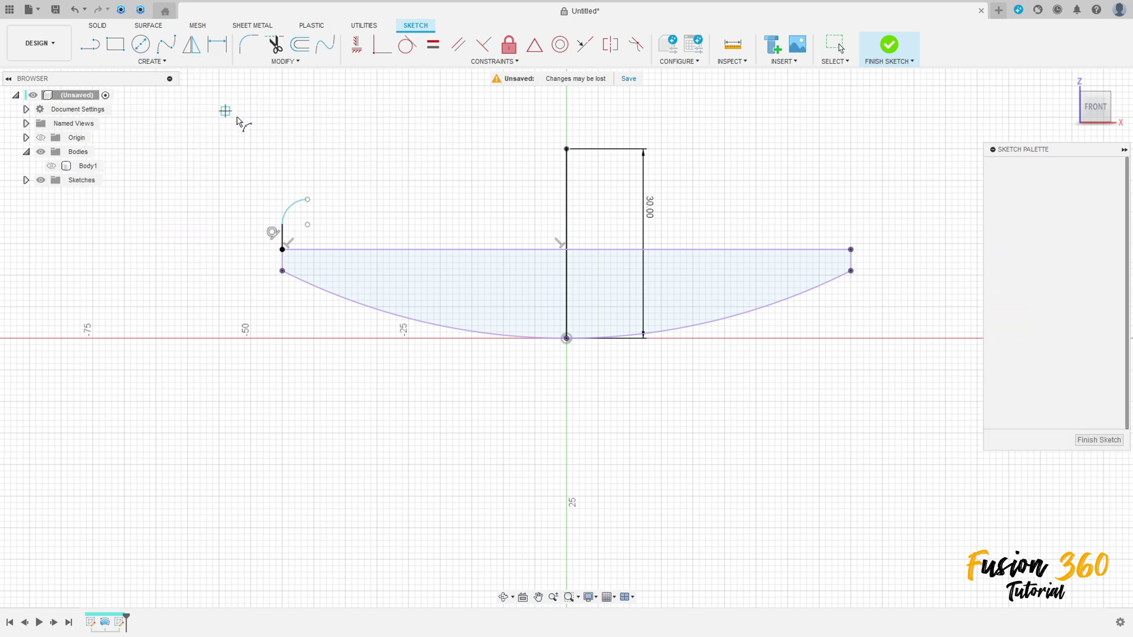
click(307, 200)
click(565, 149)
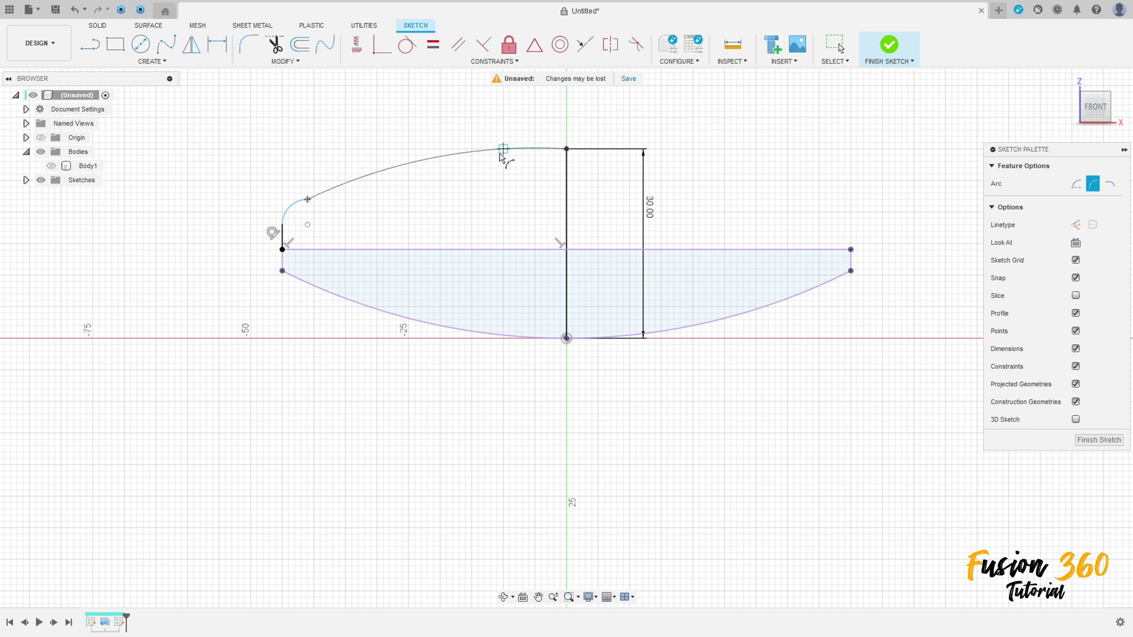
click(388, 176)
key(Escape)
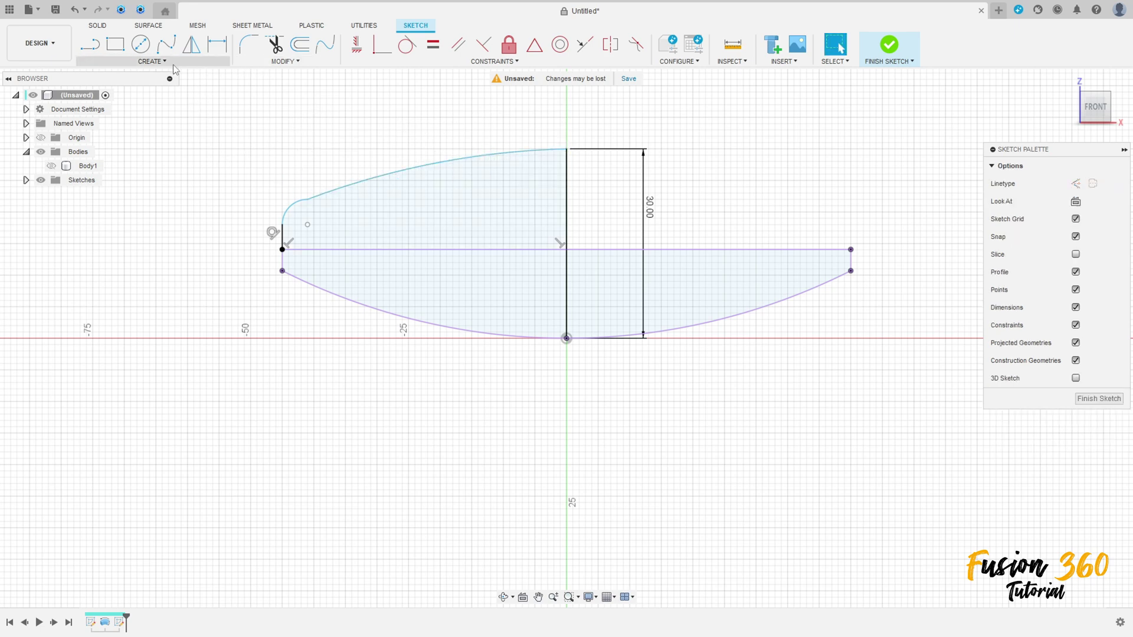
click(216, 45)
click(289, 208)
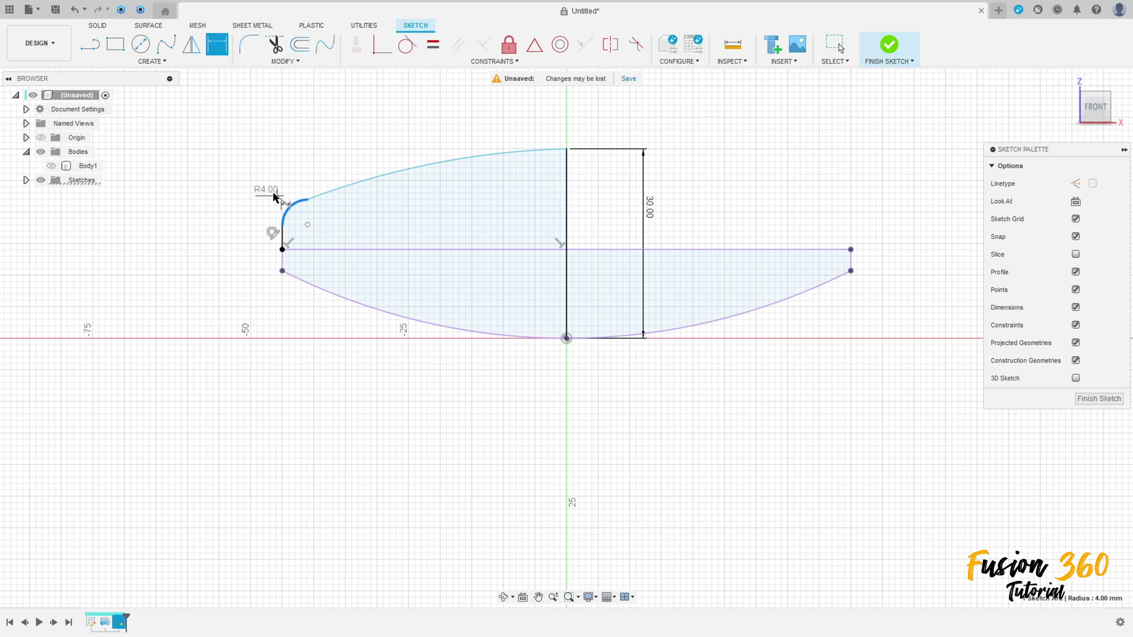
Step: Give the rounded corner arc a 7 mm radius
click(269, 195)
text(7)
key(Return)
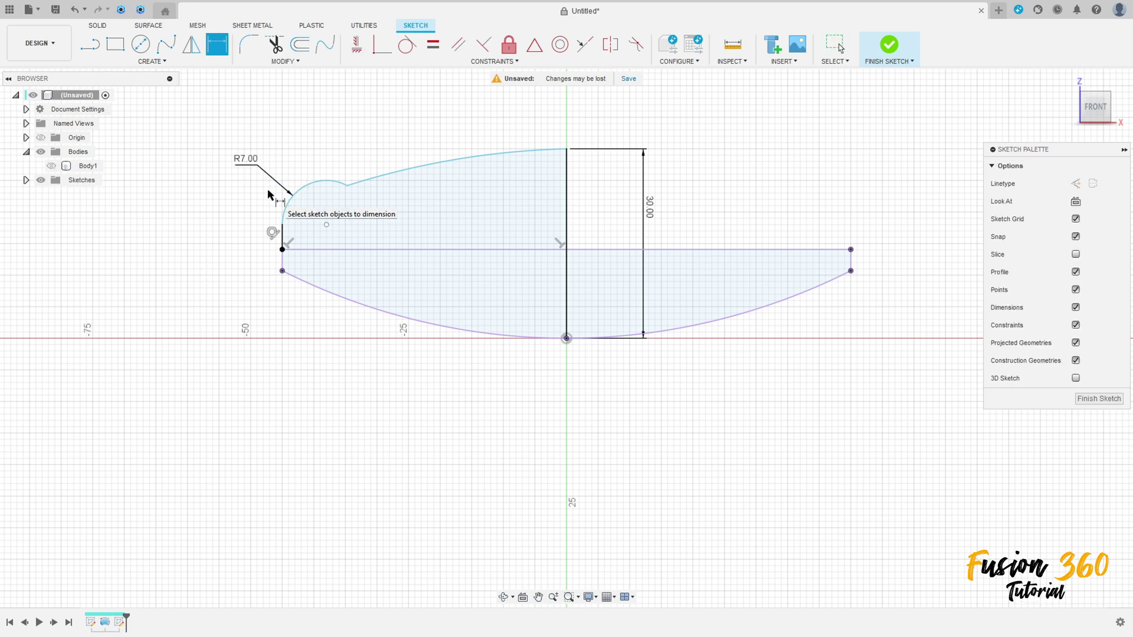
key(Escape)
middle_drag(389, 219, 375, 292)
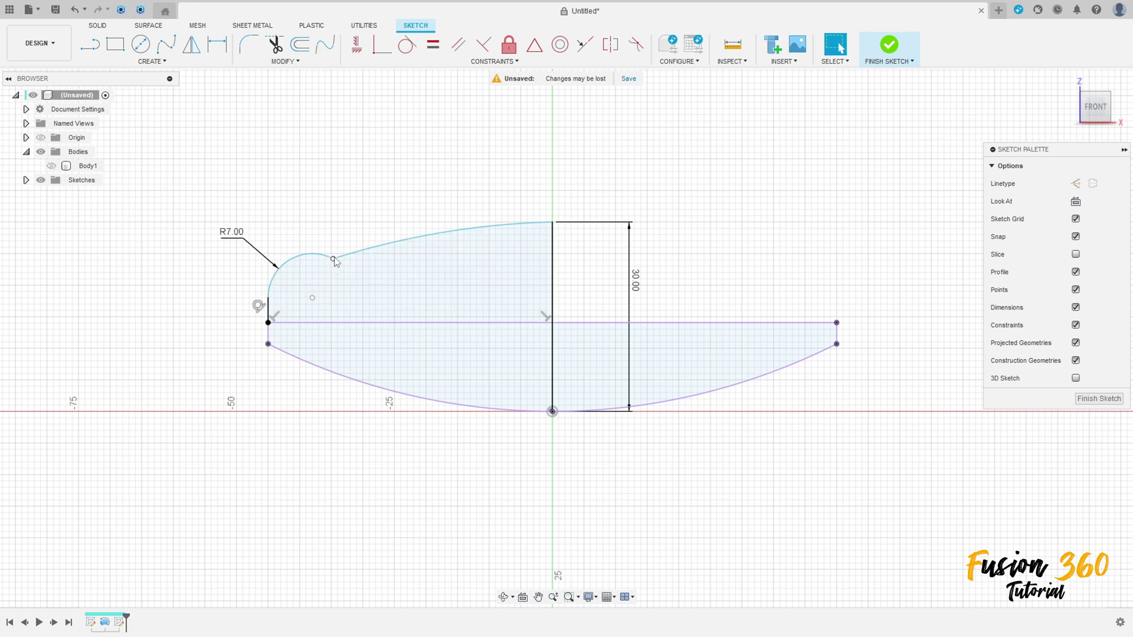
drag(333, 259, 301, 255)
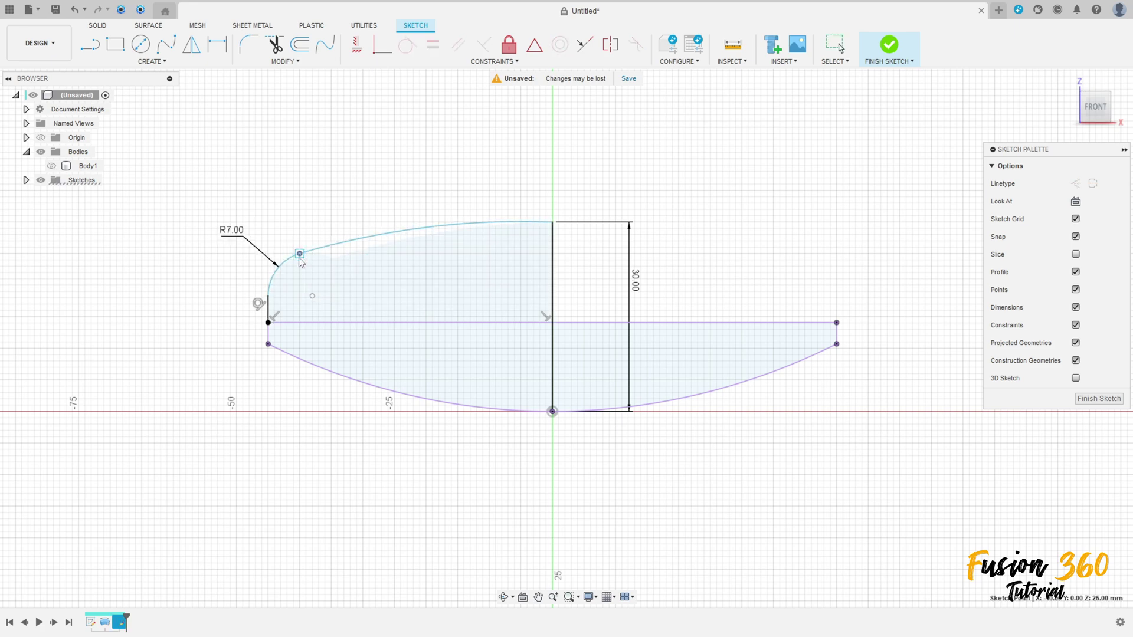
Step: Constrain the lone bottom point vertically onto the centre axis
scroll(497, 288, down, 2)
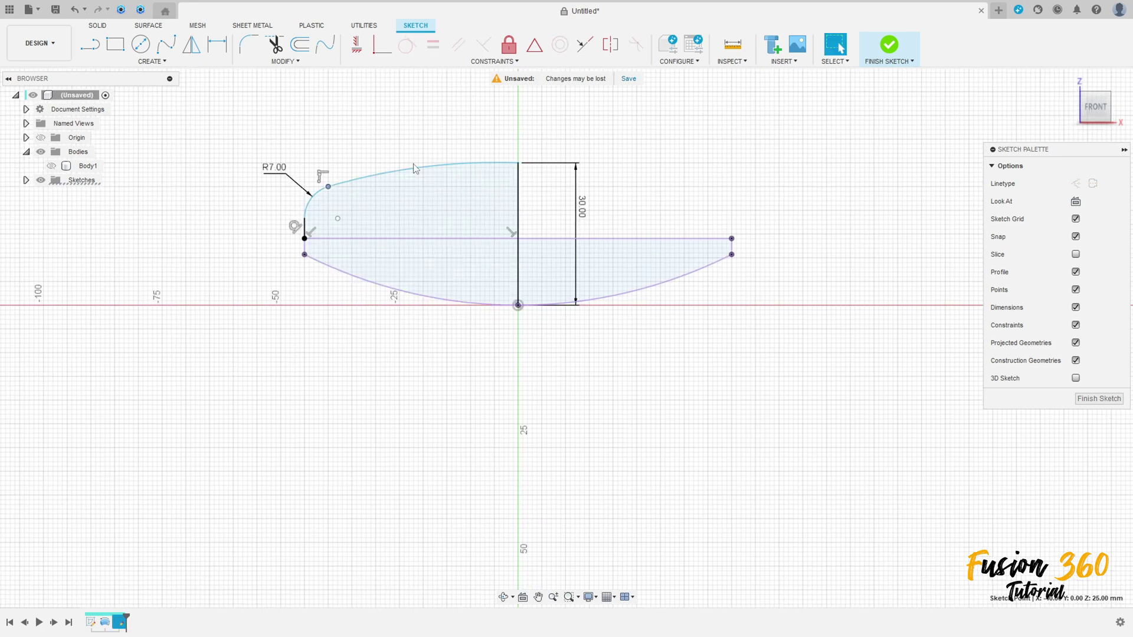
click(413, 168)
scroll(443, 374, up, 3)
scroll(452, 406, down, 3)
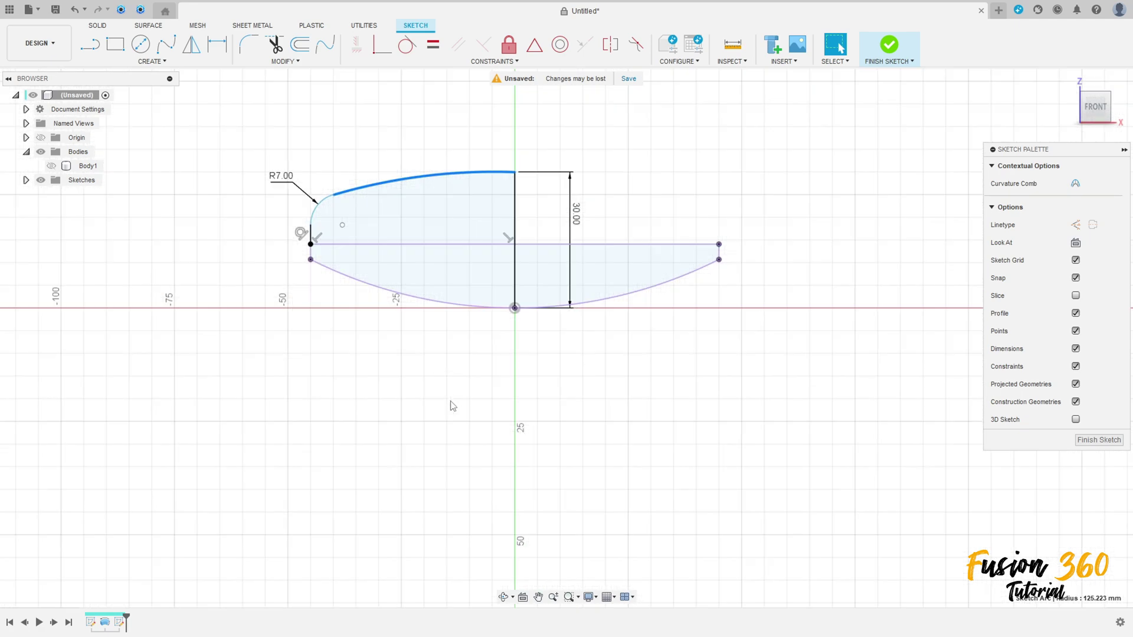
middle_drag(452, 406, 404, 189)
scroll(412, 246, down, 4)
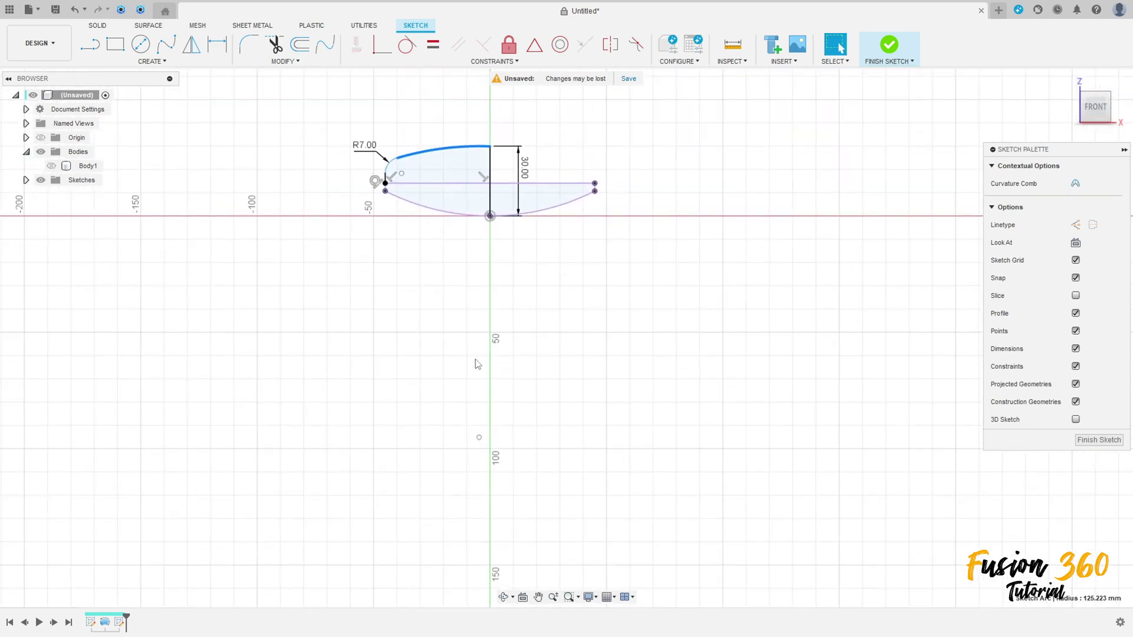
click(479, 442)
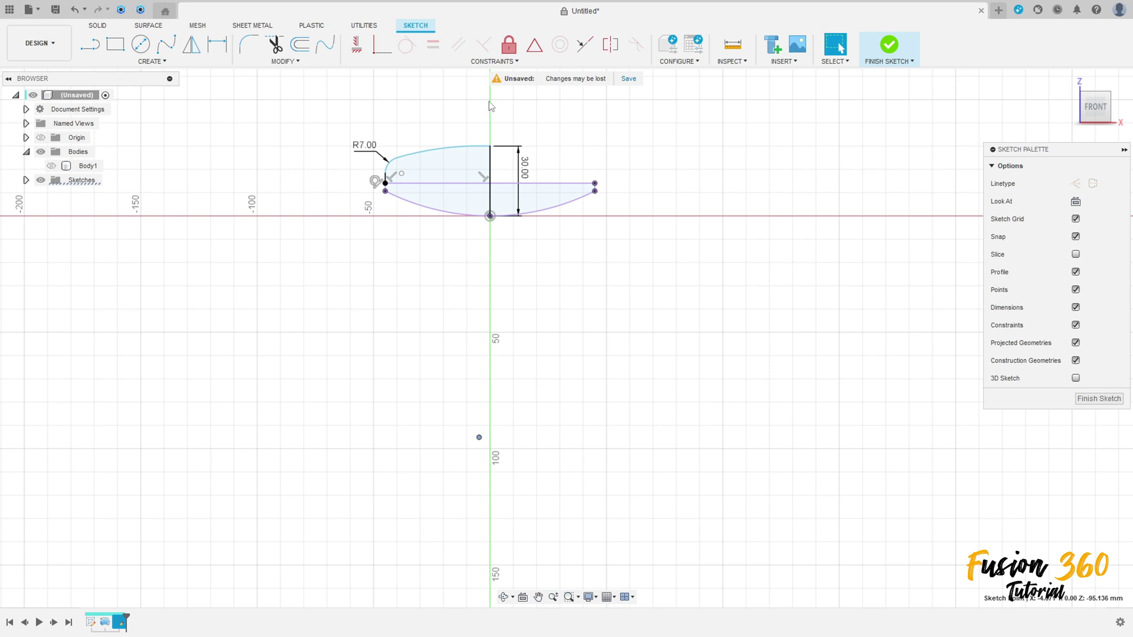
click(356, 45)
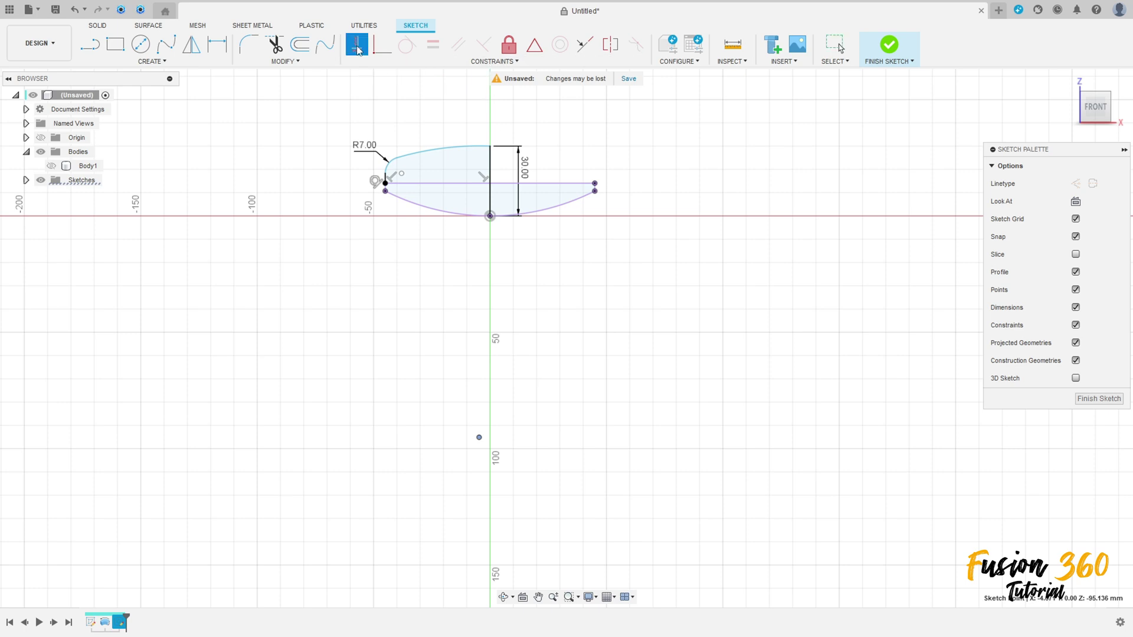
click(490, 216)
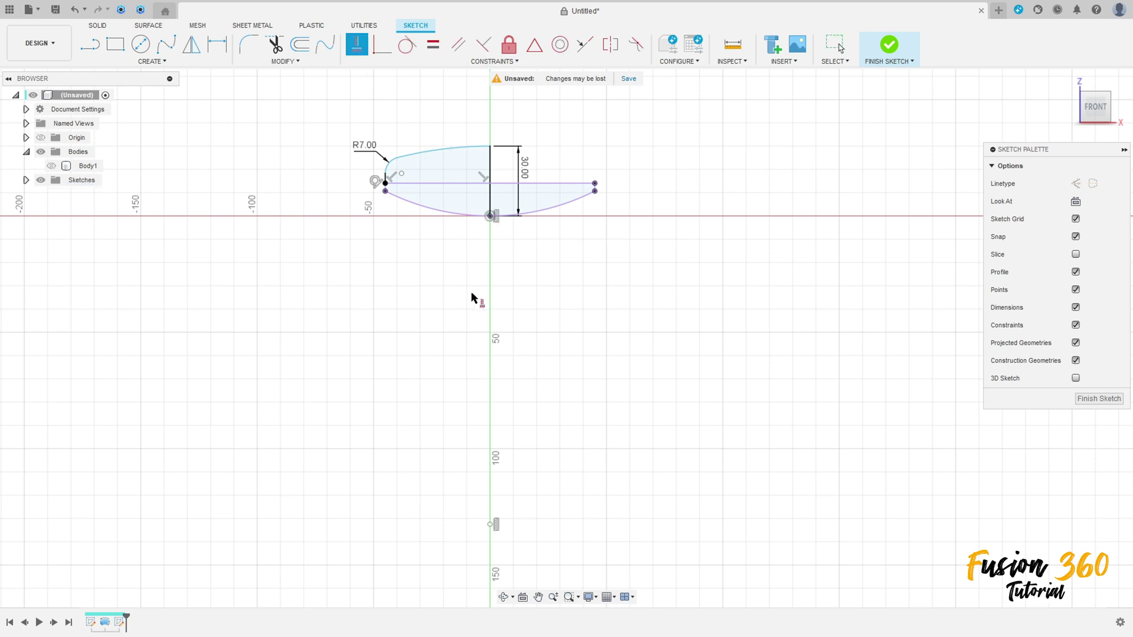
scroll(411, 118, up, 5)
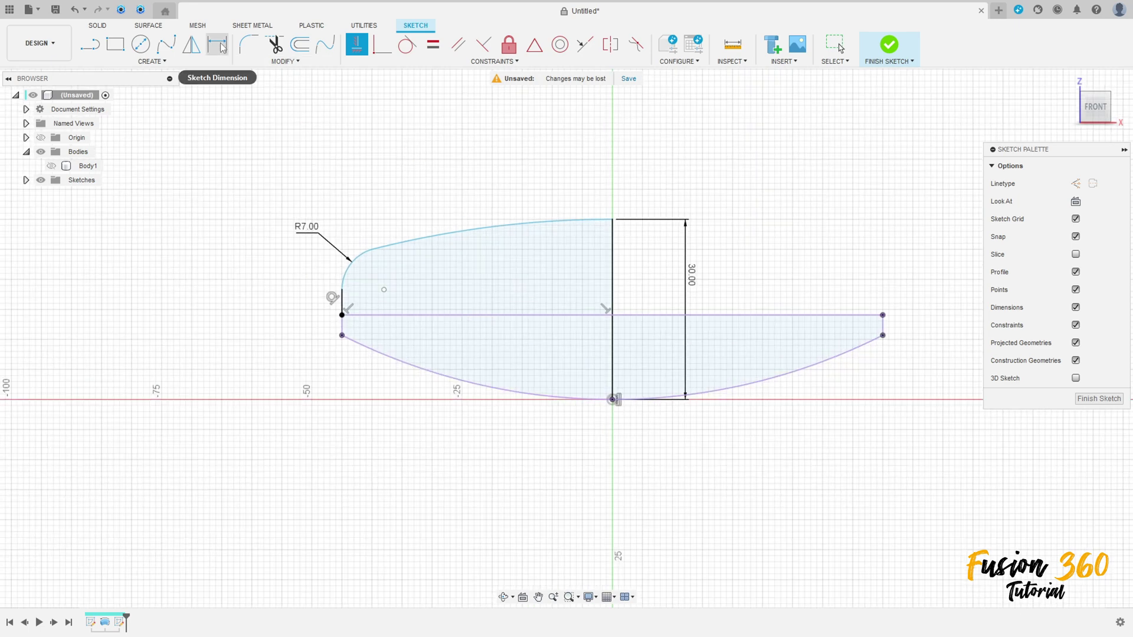
Step: Dimension the sweeping top arc to a 120 mm radius
click(218, 44)
click(463, 229)
click(469, 197)
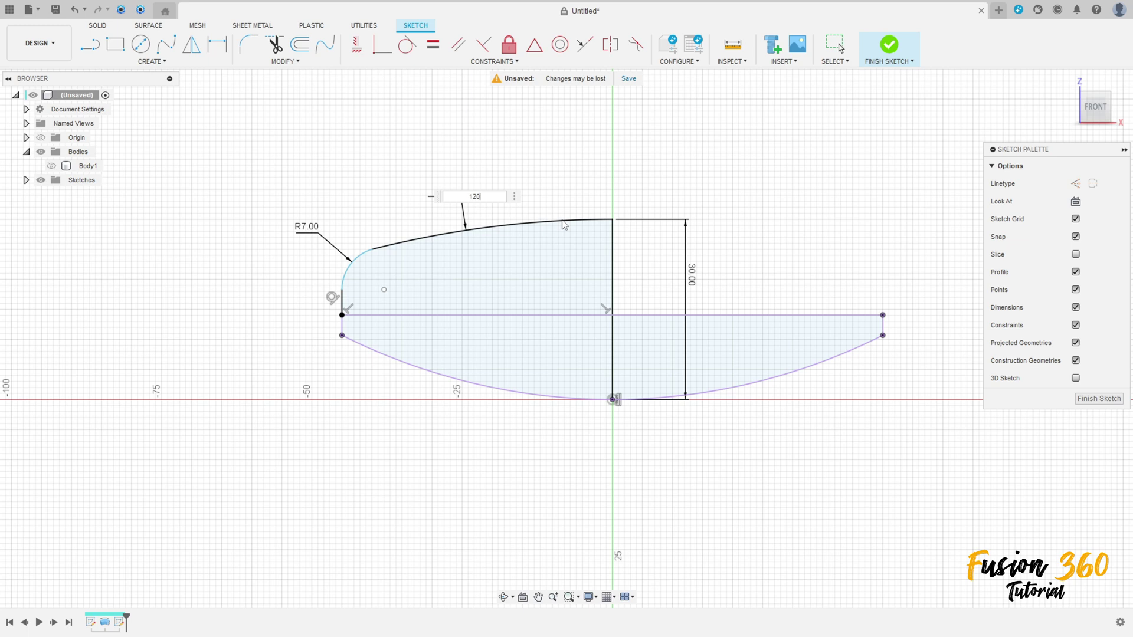
text(120)
key(Return)
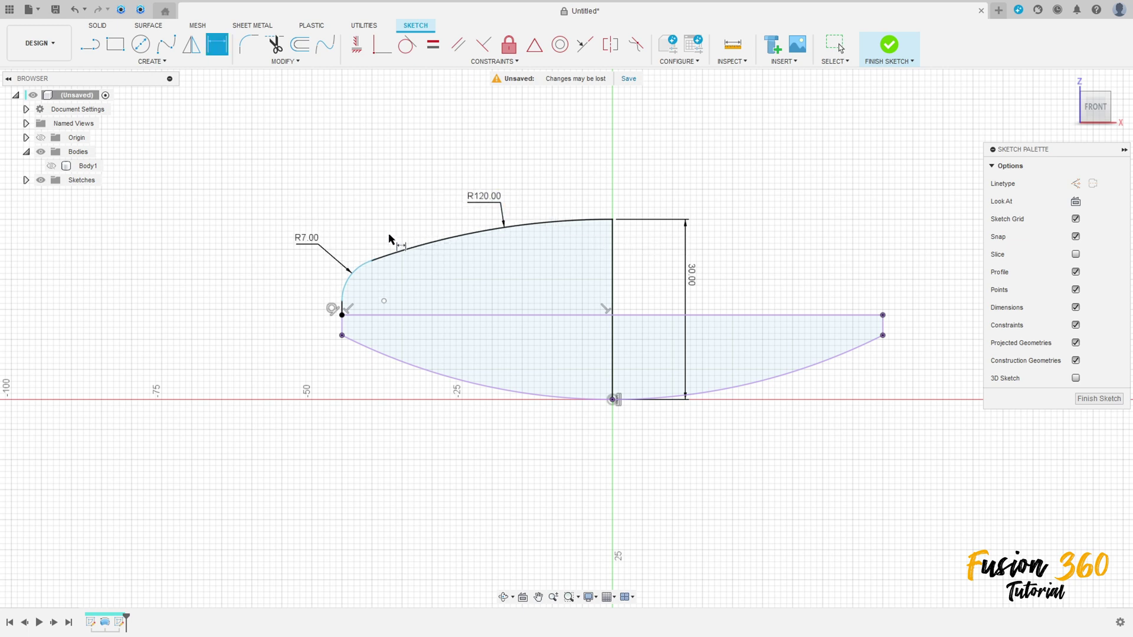
key(Escape)
Step: Make the R7 fillet tangent to the top arc and finish the sketch
click(407, 44)
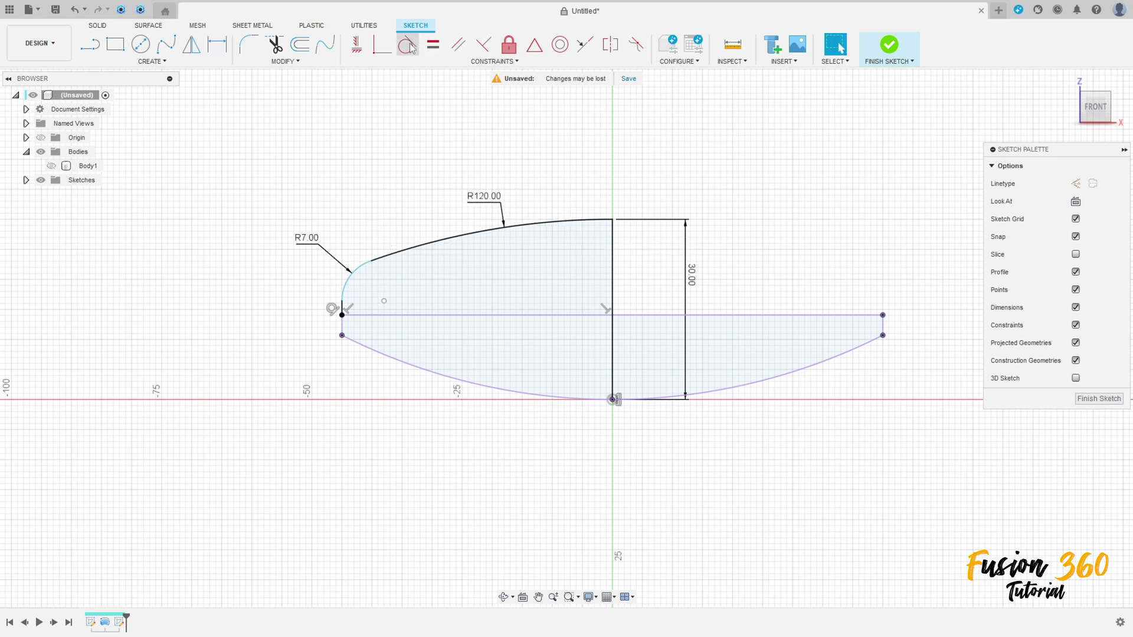
click(390, 257)
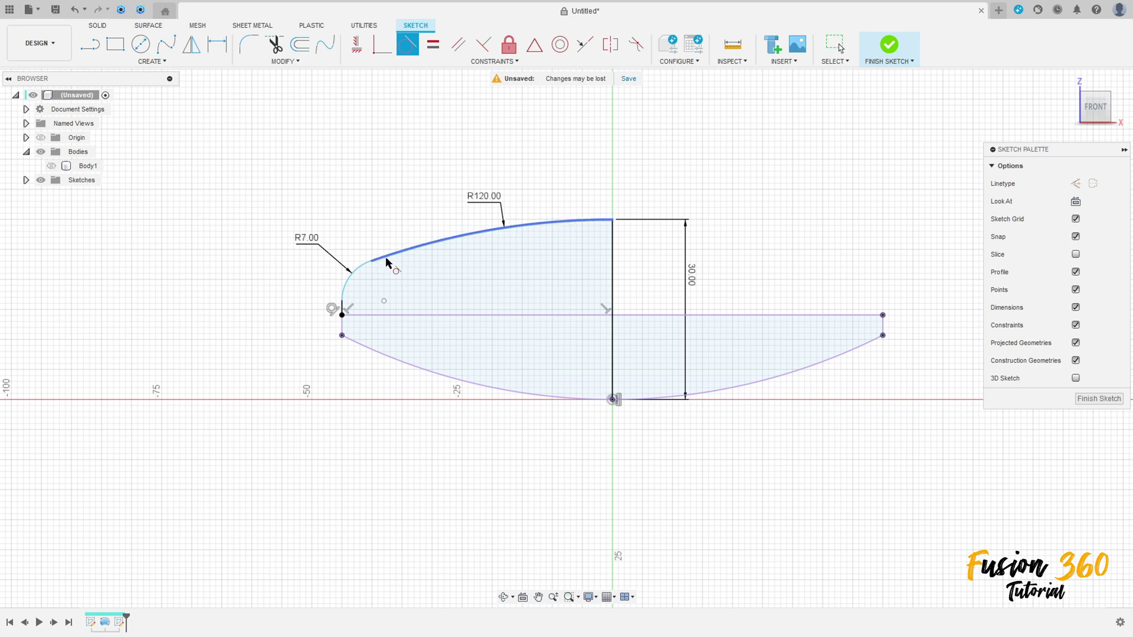
click(366, 267)
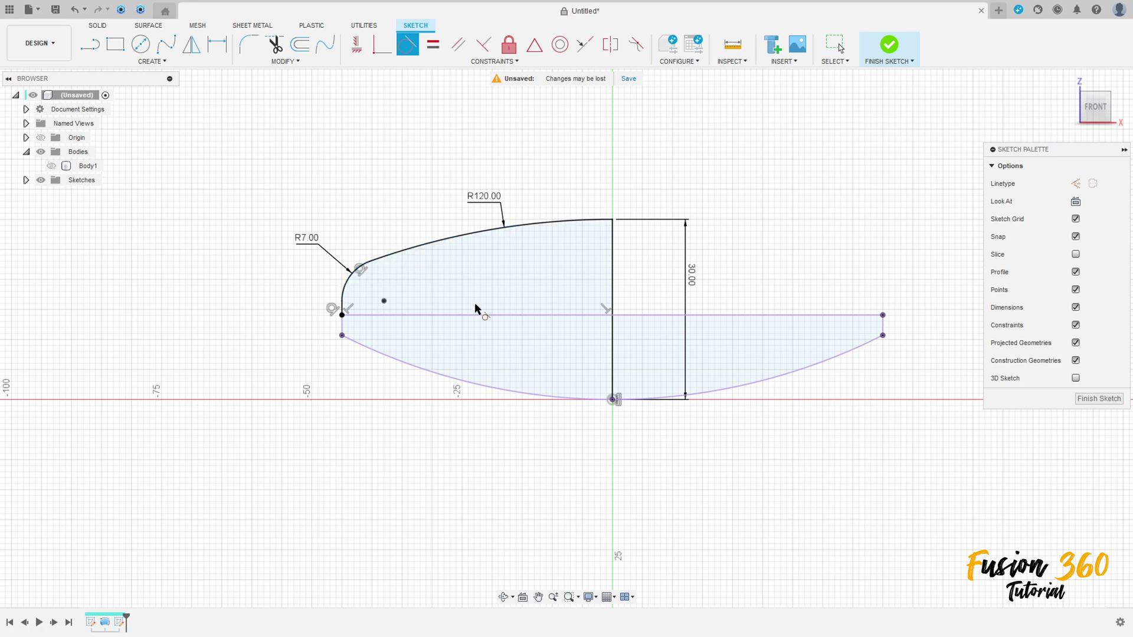
scroll(550, 343, down, 2)
click(888, 46)
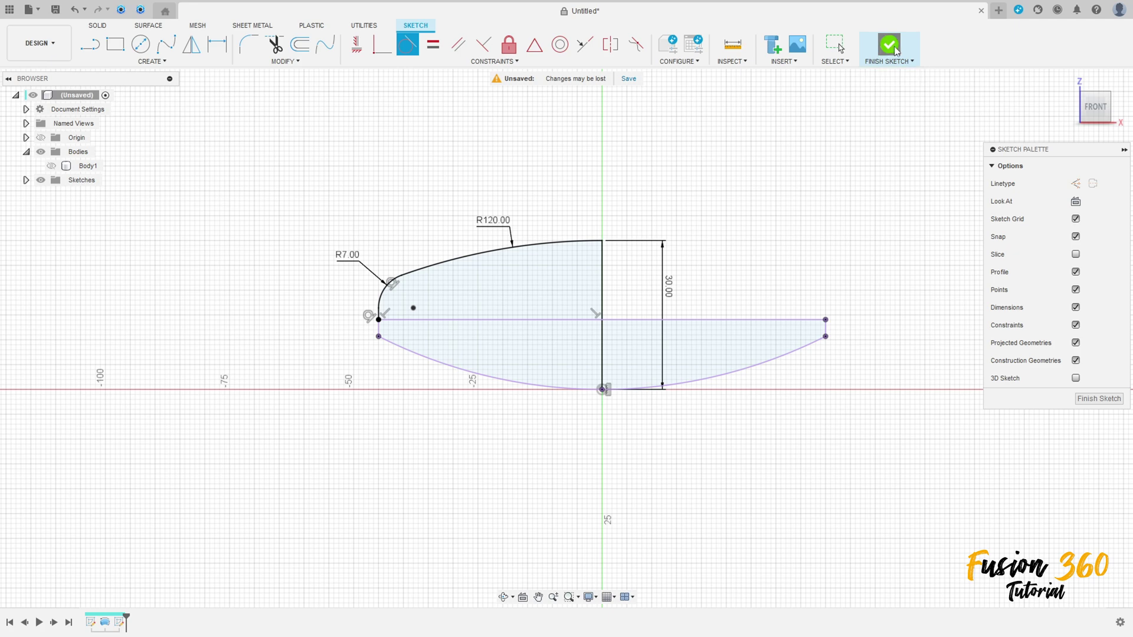
Step: Revolve both left-half profiles 360° around the vertical centre line into a new body
click(140, 45)
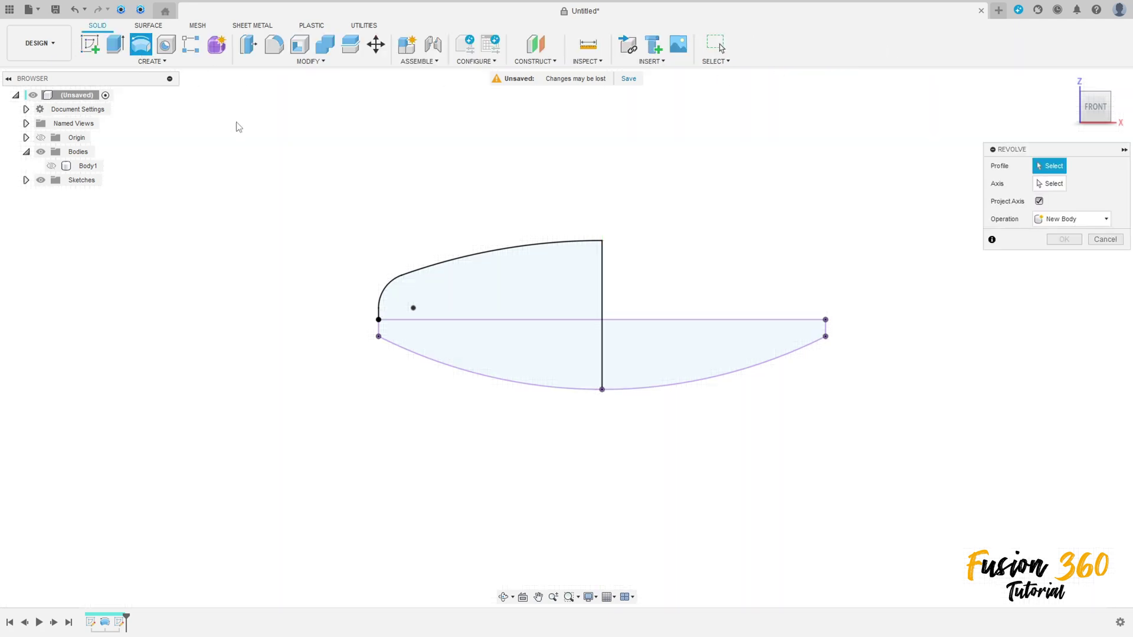
click(511, 285)
click(511, 354)
click(1054, 184)
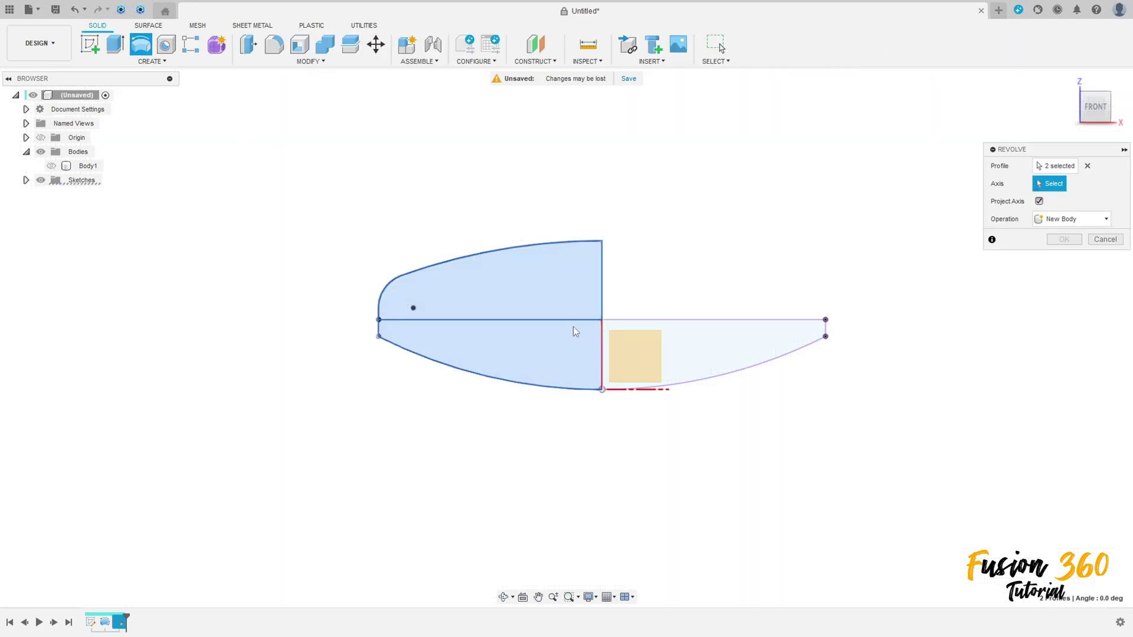
click(602, 295)
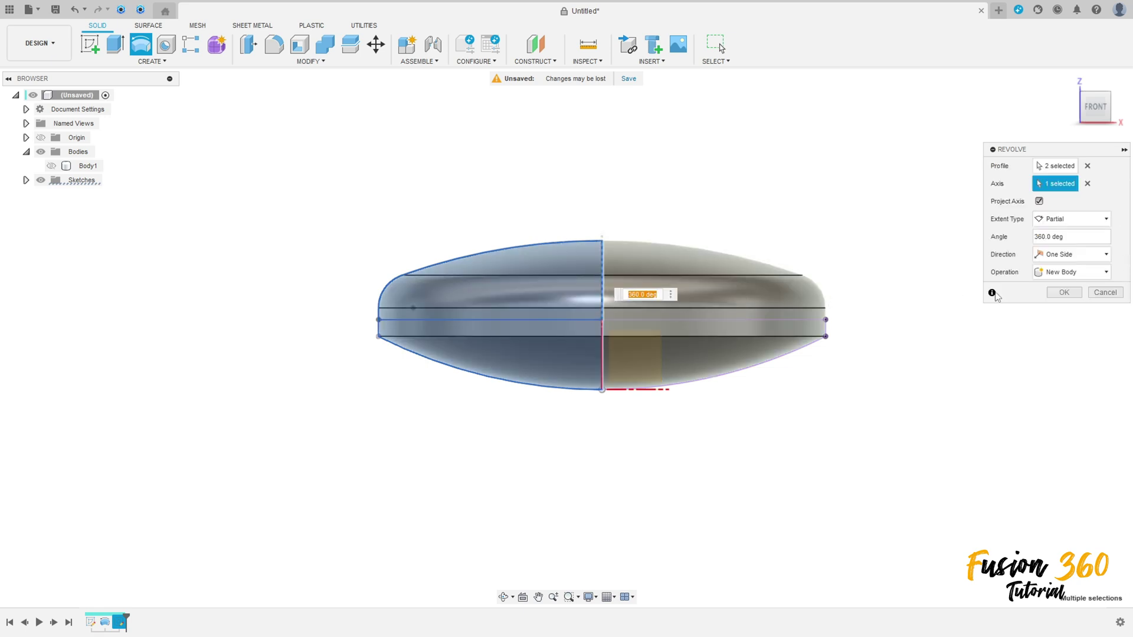
click(1064, 292)
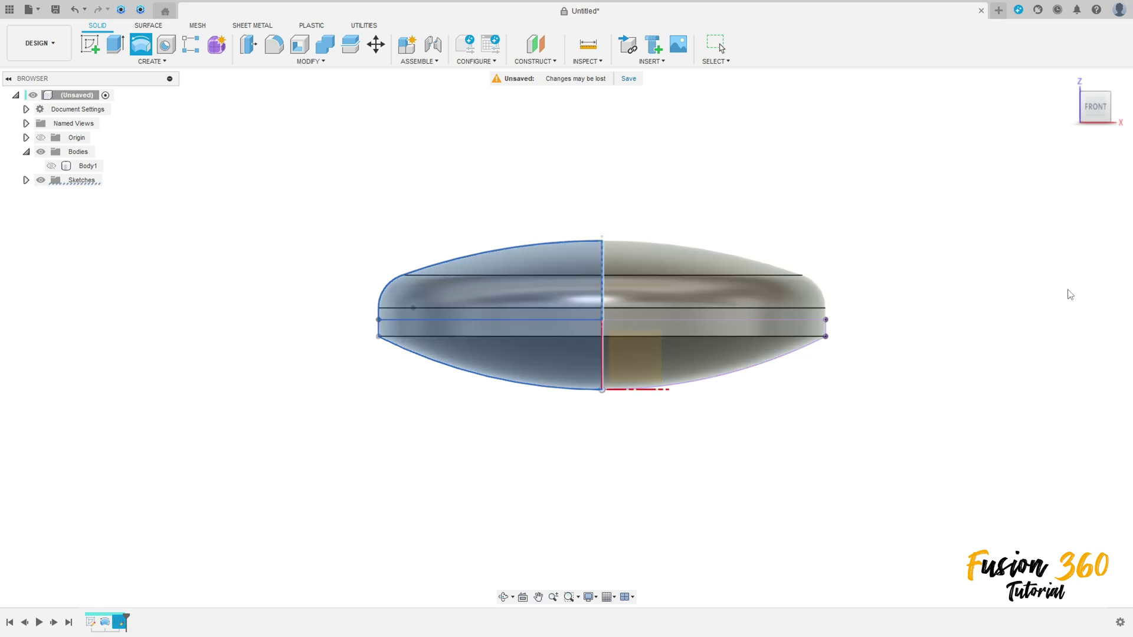
Step: Toggle Body1 and Body2 visibility and orbit to inspect the new domed body
click(51, 180)
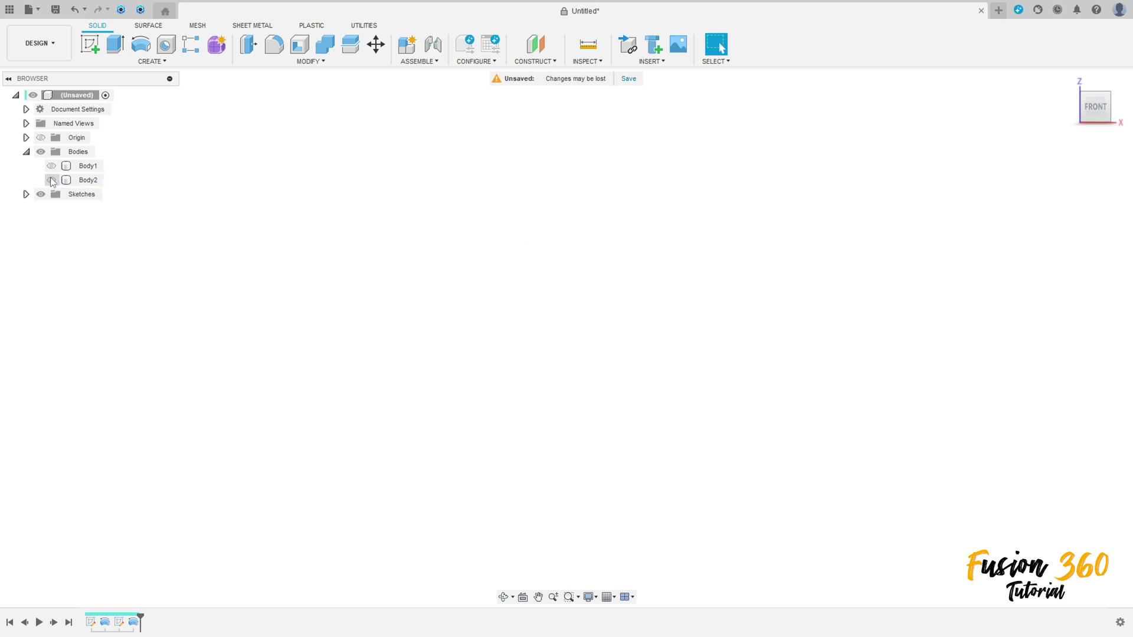
click(51, 166)
shift+middle_drag(663, 305, 430, 318)
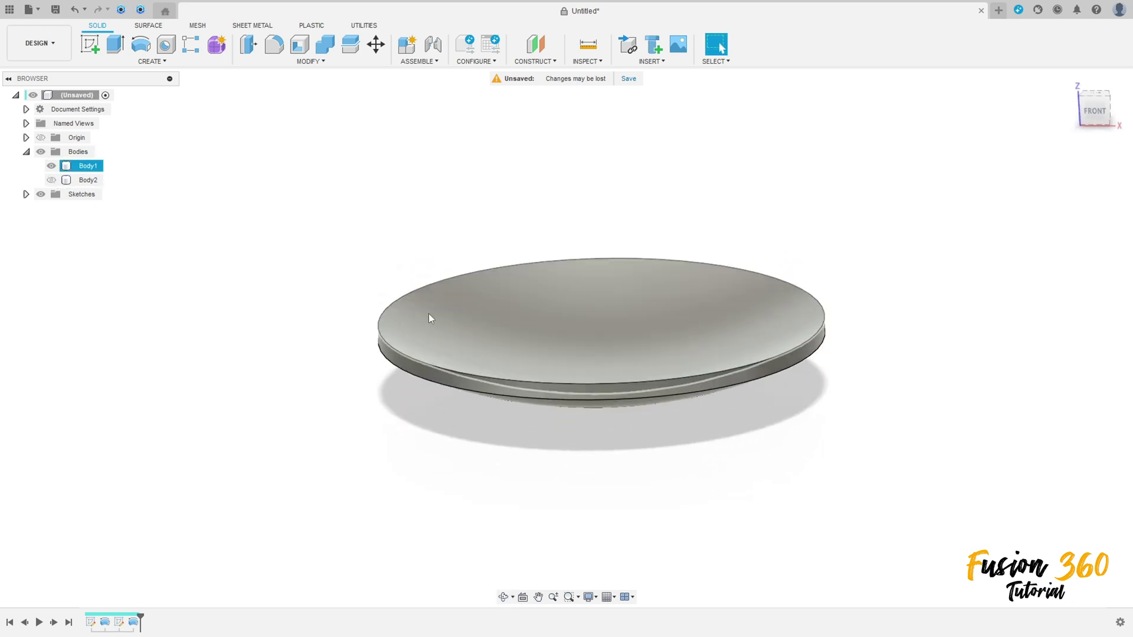
click(52, 180)
click(52, 166)
mouse_move(271, 271)
shift+middle_down()
mouse_move(277, 212)
mouse_move(267, 263)
shift+middle_up()
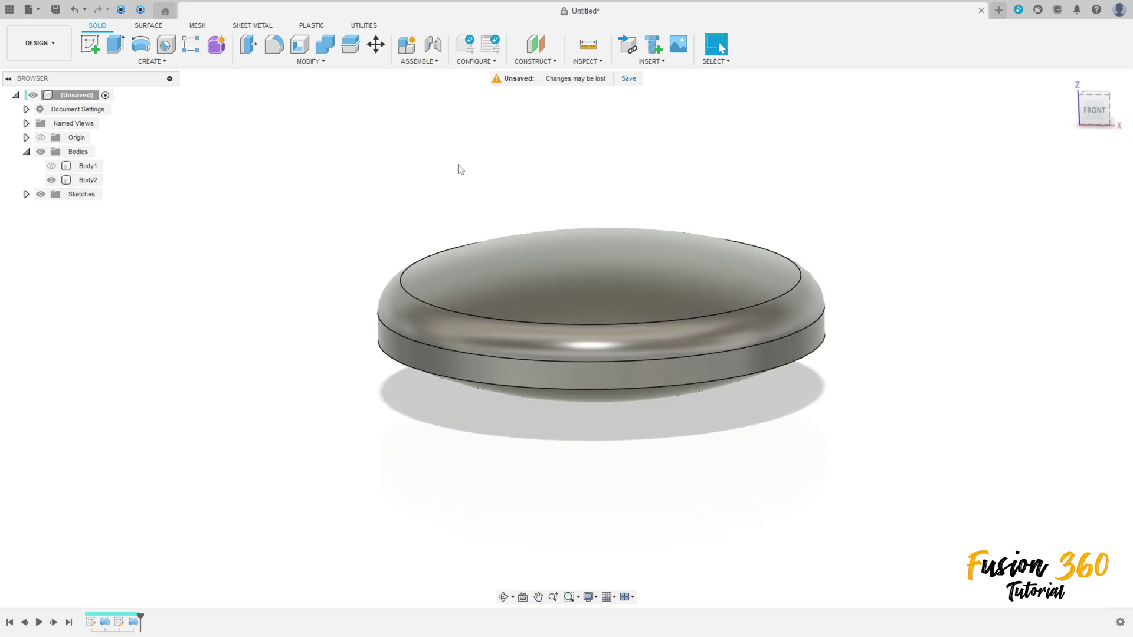
click(90, 44)
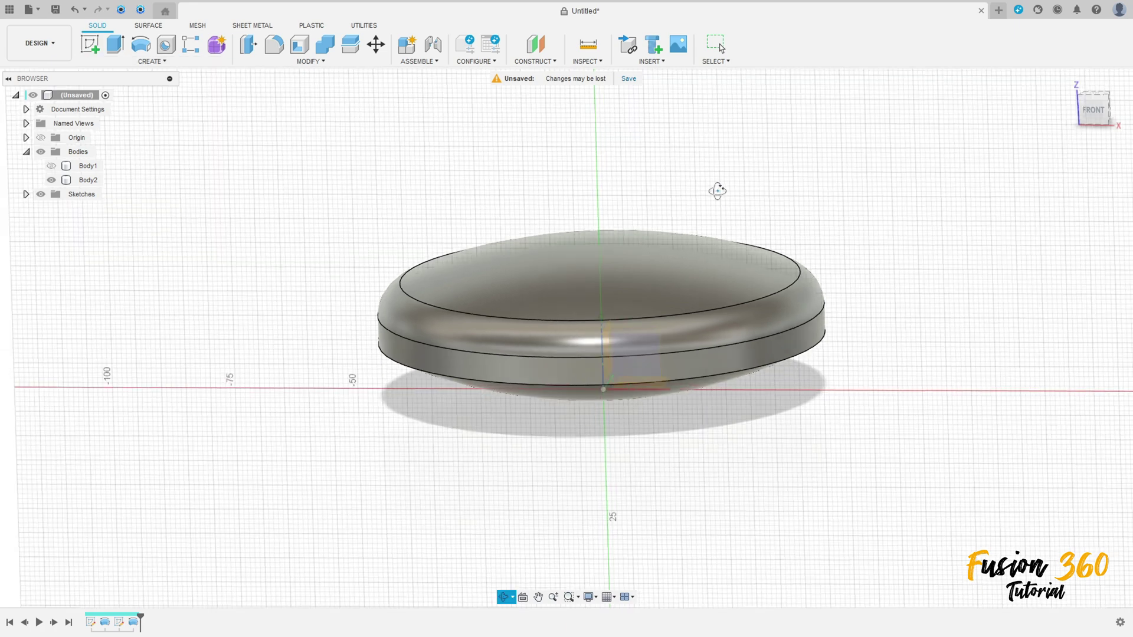
shift+middle_drag(717, 190, 652, 286)
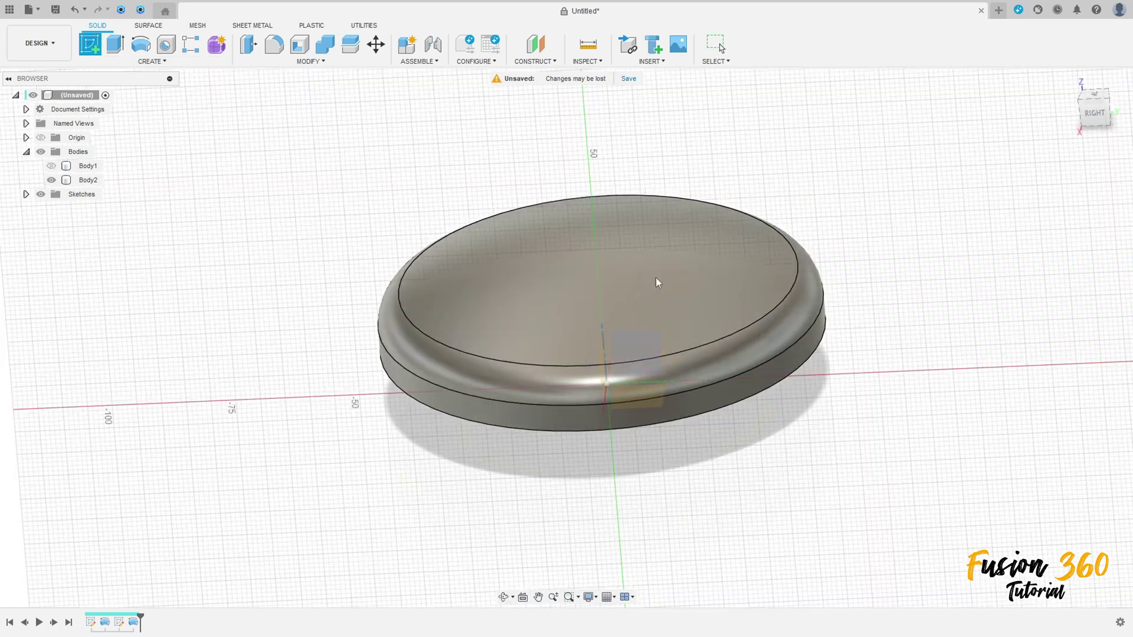
Step: Sketch a 15 × 60 mm center rectangle on the origin in the right origin plane
click(651, 348)
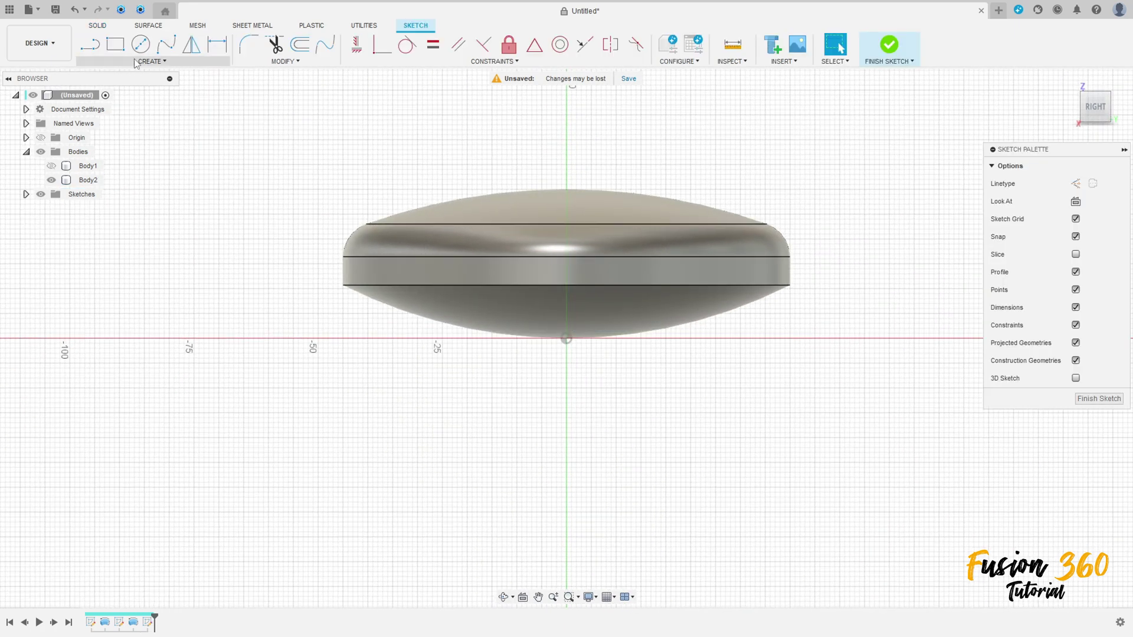
click(115, 45)
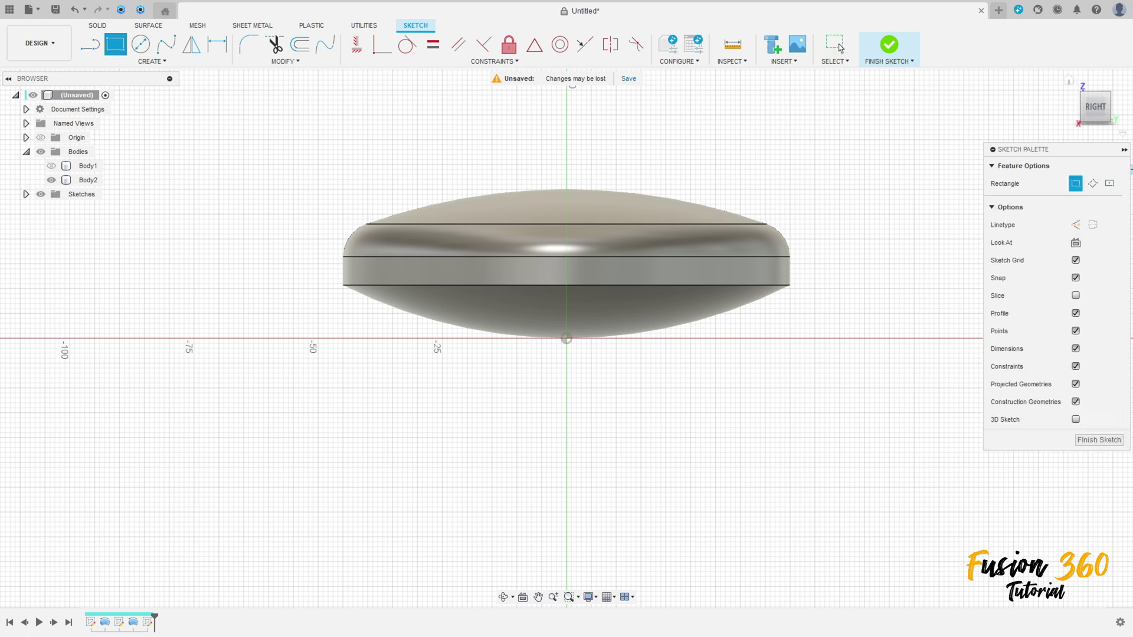
click(1108, 184)
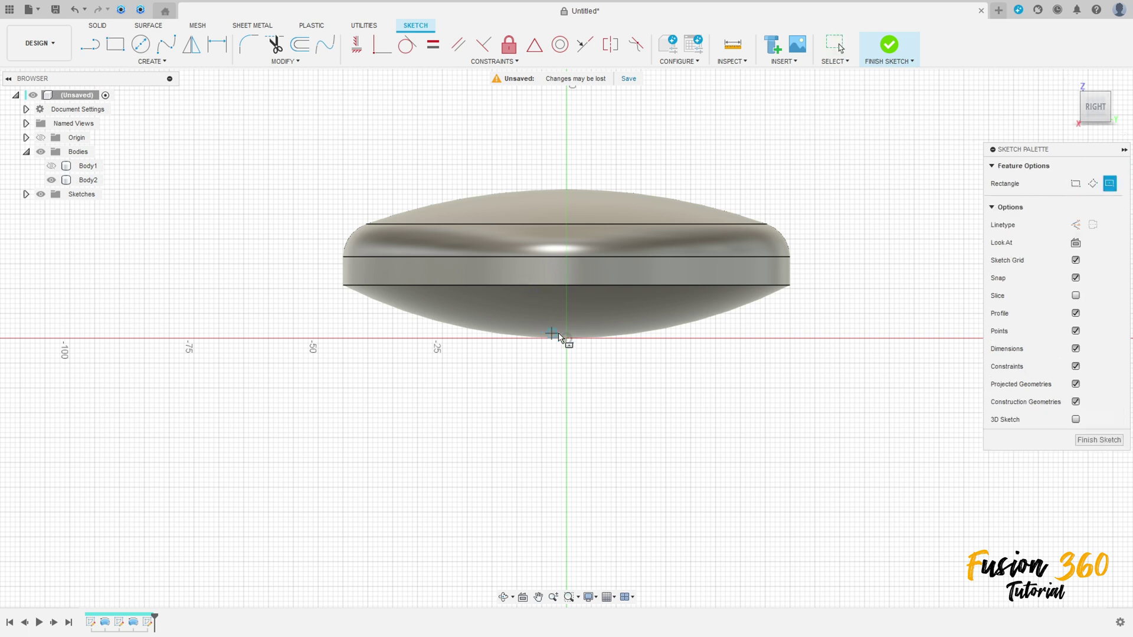
click(566, 339)
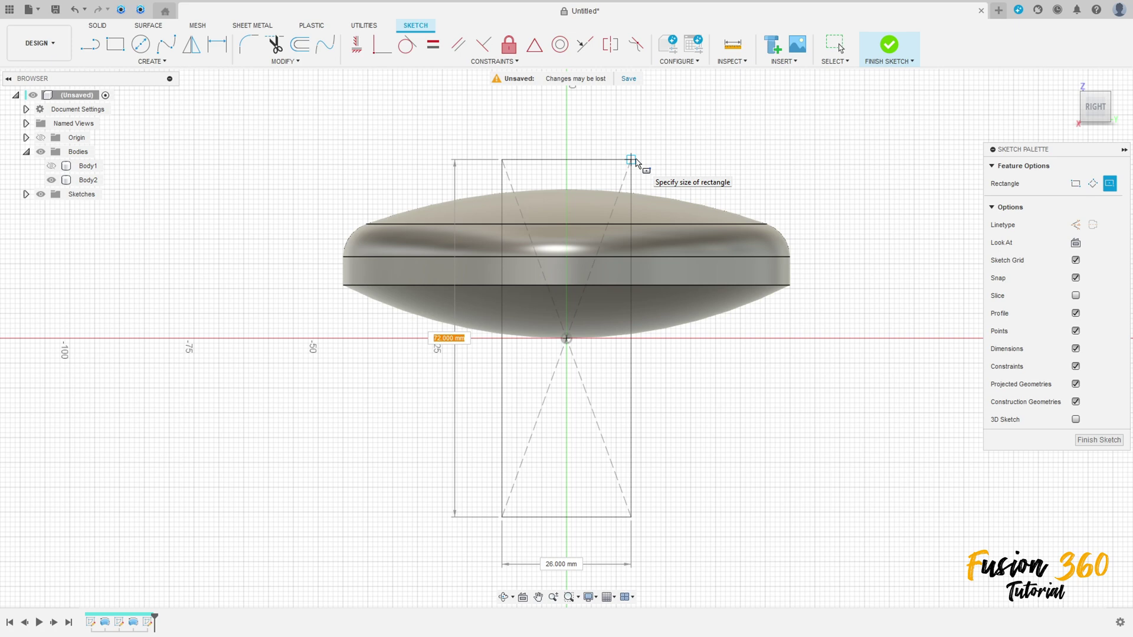
key(Tab)
text(1)
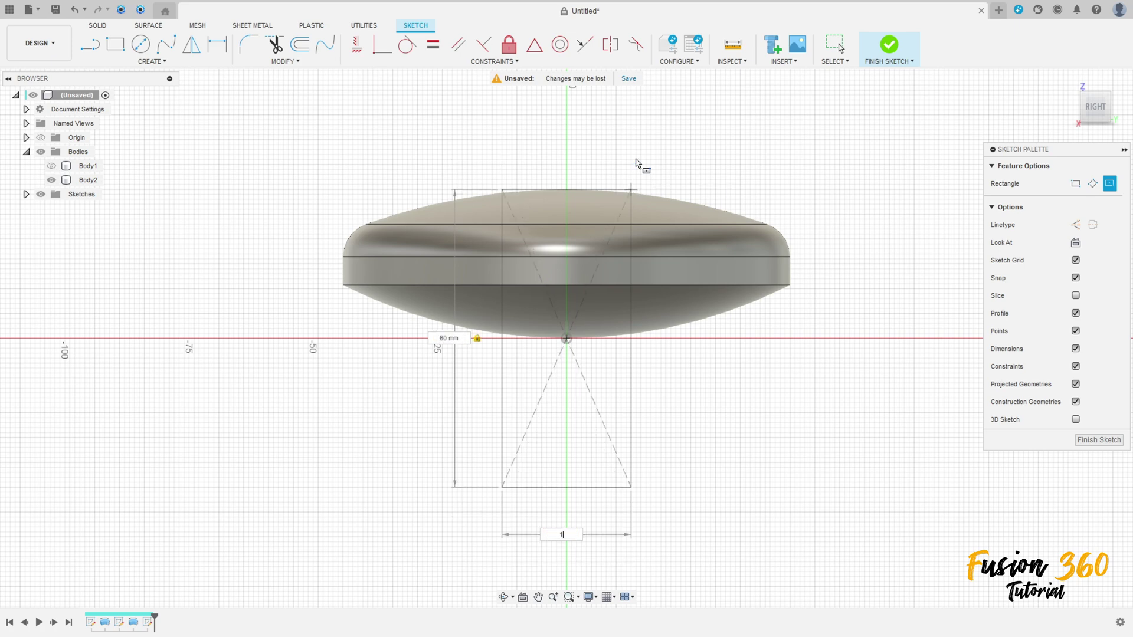
text(5)
key(Return)
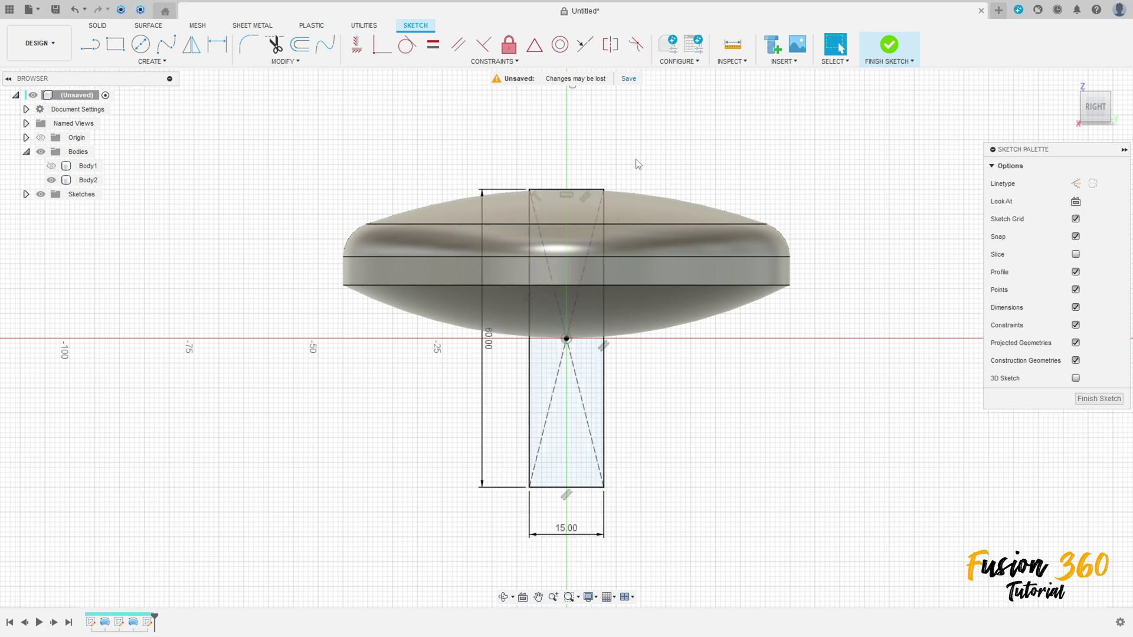
click(889, 53)
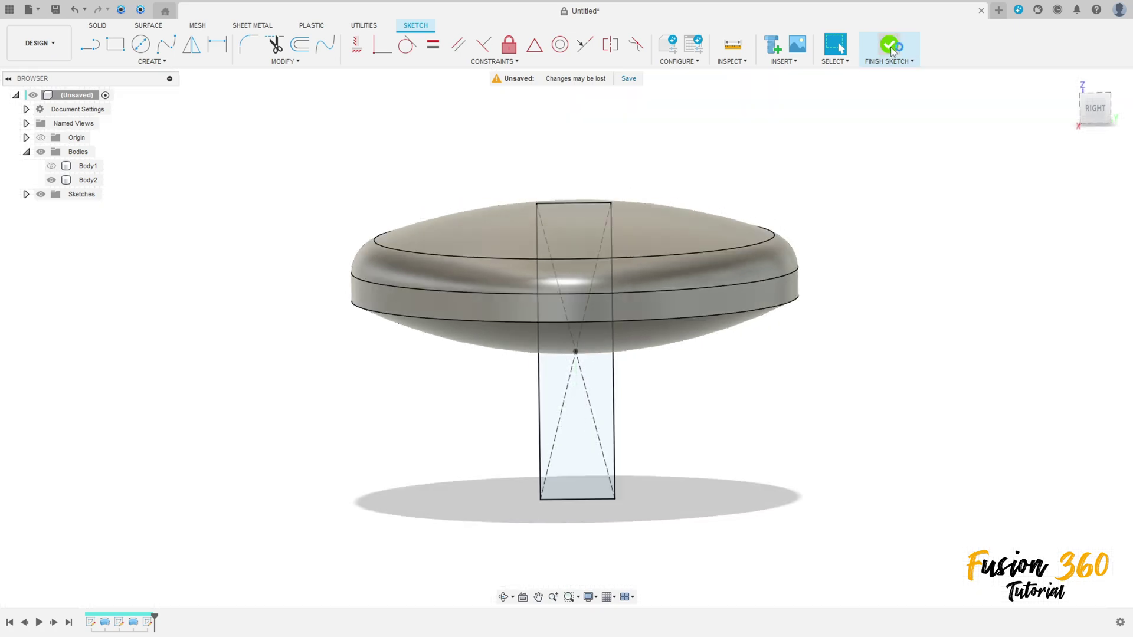
click(110, 44)
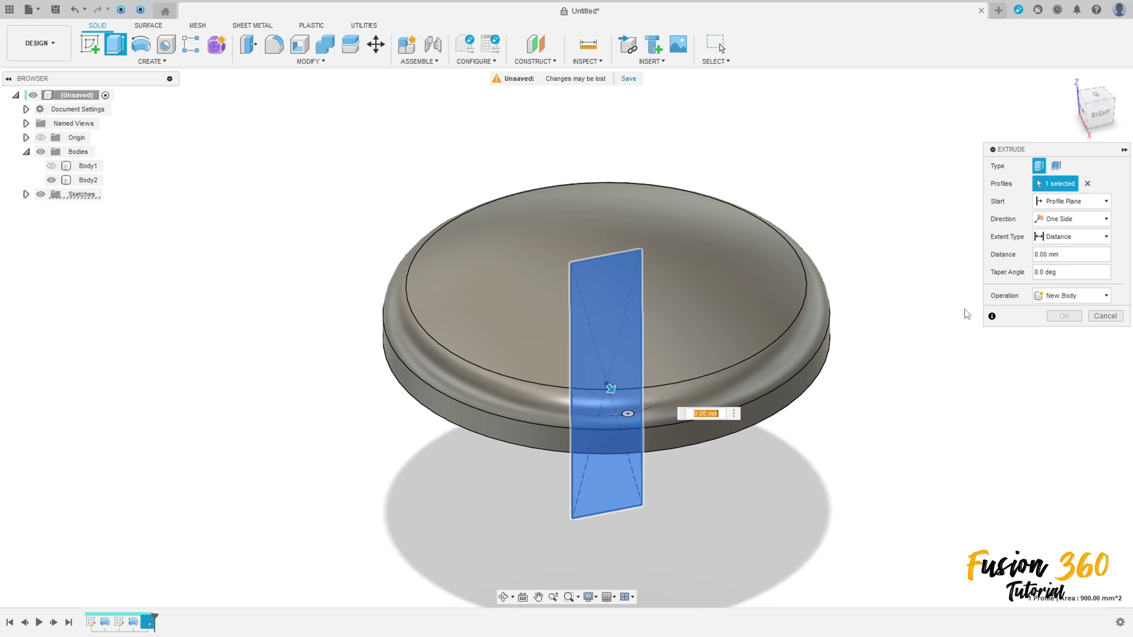
Step: Extrude the rectangle symmetrically 100 mm full length as an Intersect, leaving a narrow slice
click(1048, 219)
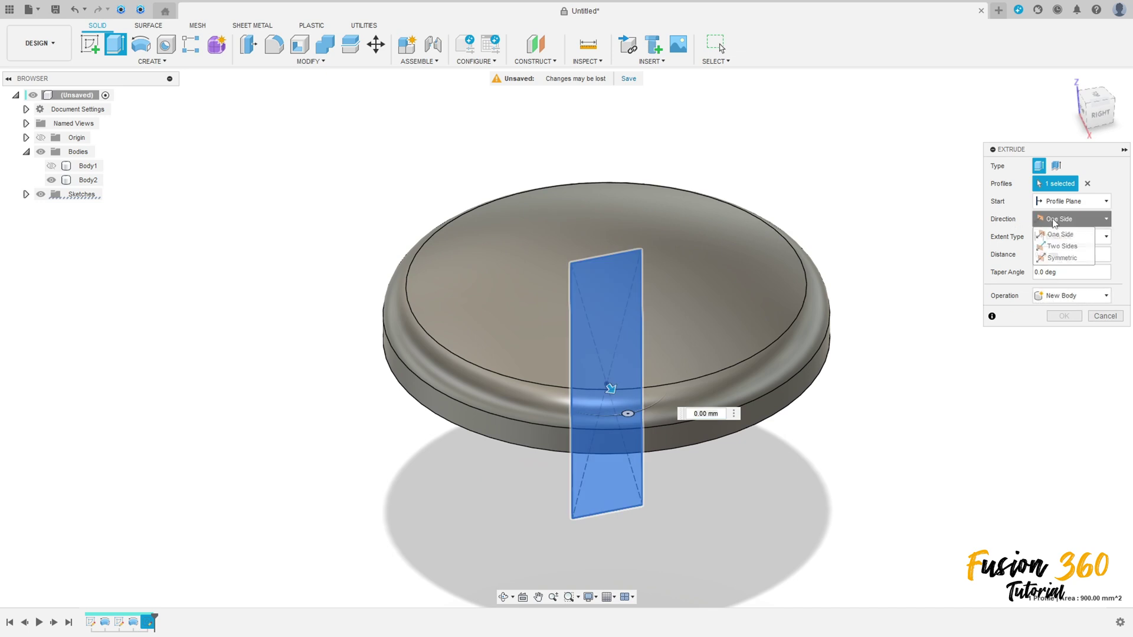
click(1062, 259)
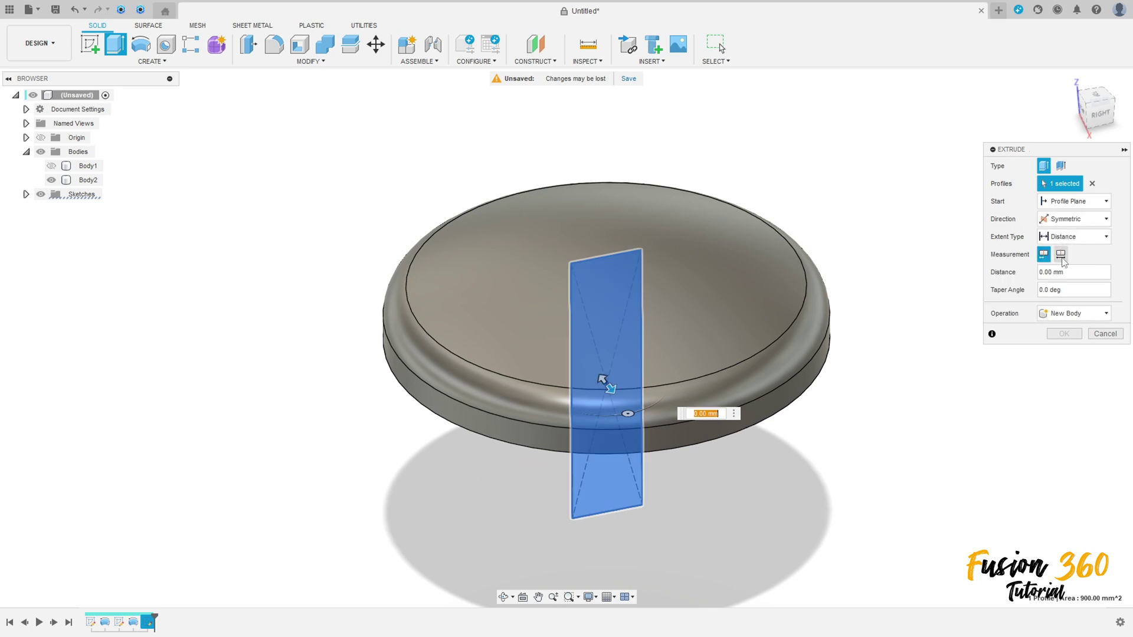
click(1061, 258)
drag(1075, 276, 1048, 274)
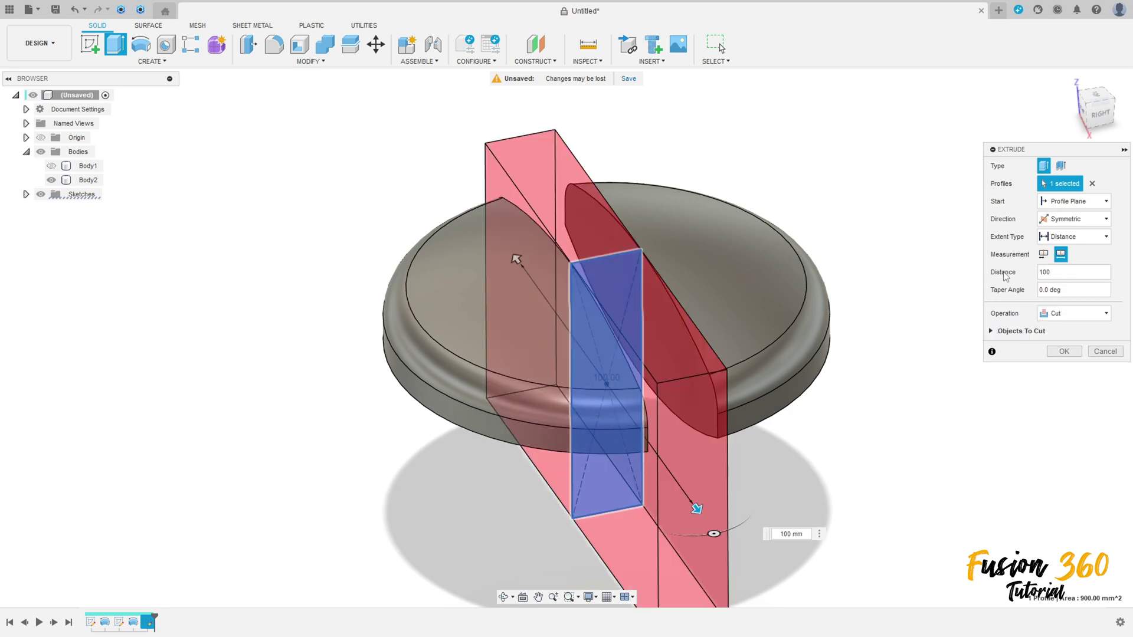
click(1062, 313)
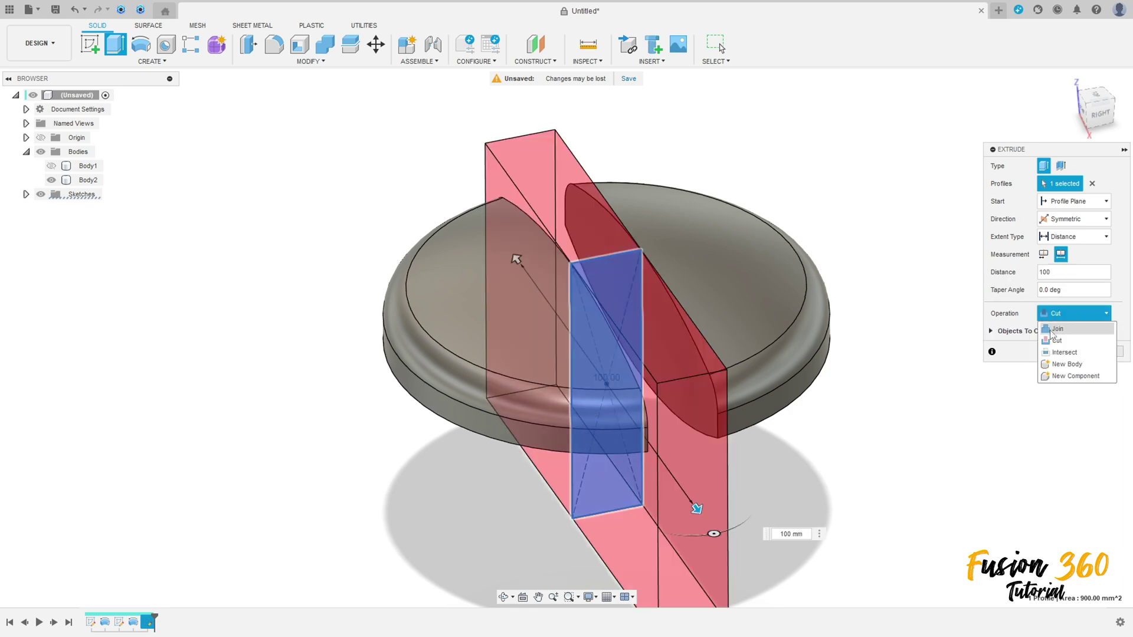
click(1068, 357)
shift+middle_drag(769, 422, 717, 434)
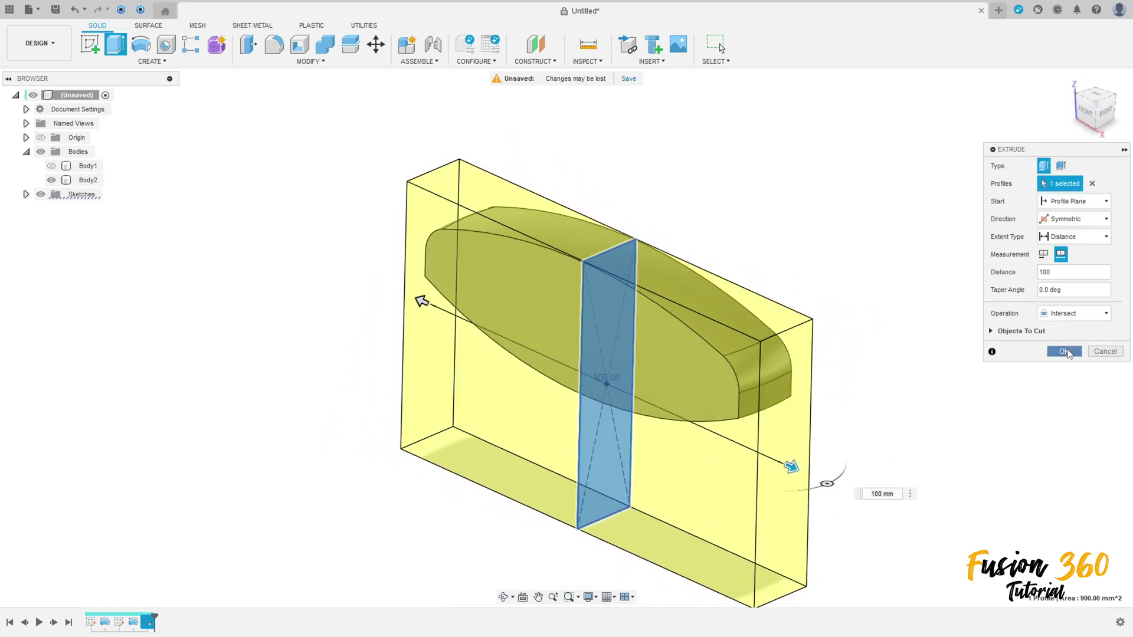
click(1064, 352)
shift+middle_drag(925, 323, 512, 329)
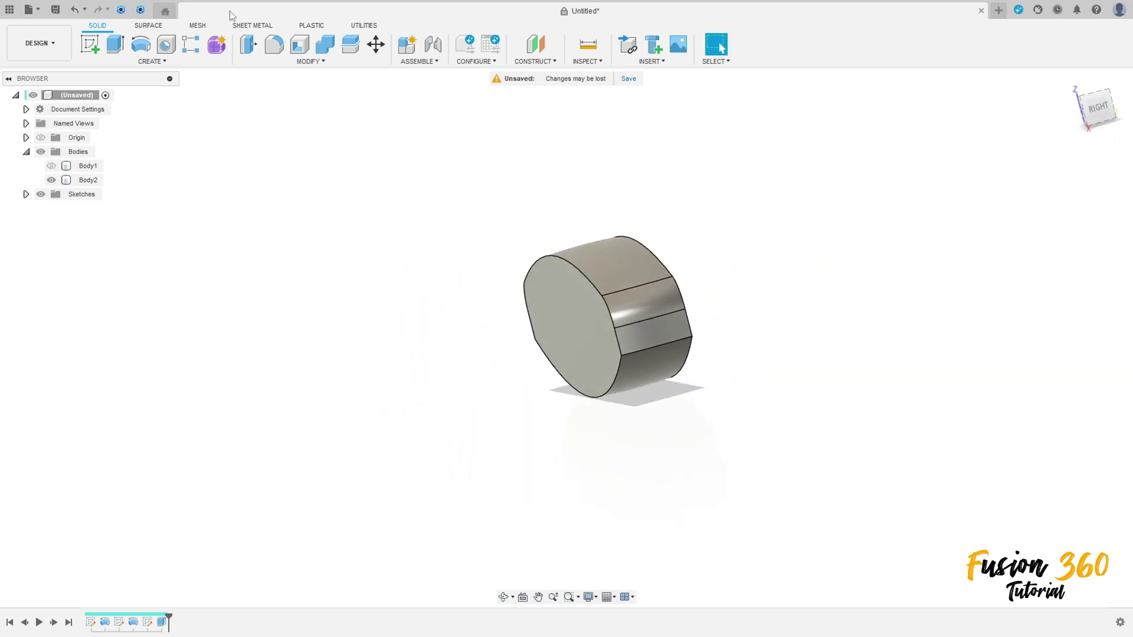
Step: Shell the ridge body with a 3 mm wall, opening its large side face
click(300, 44)
shift+middle_drag(466, 244, 636, 321)
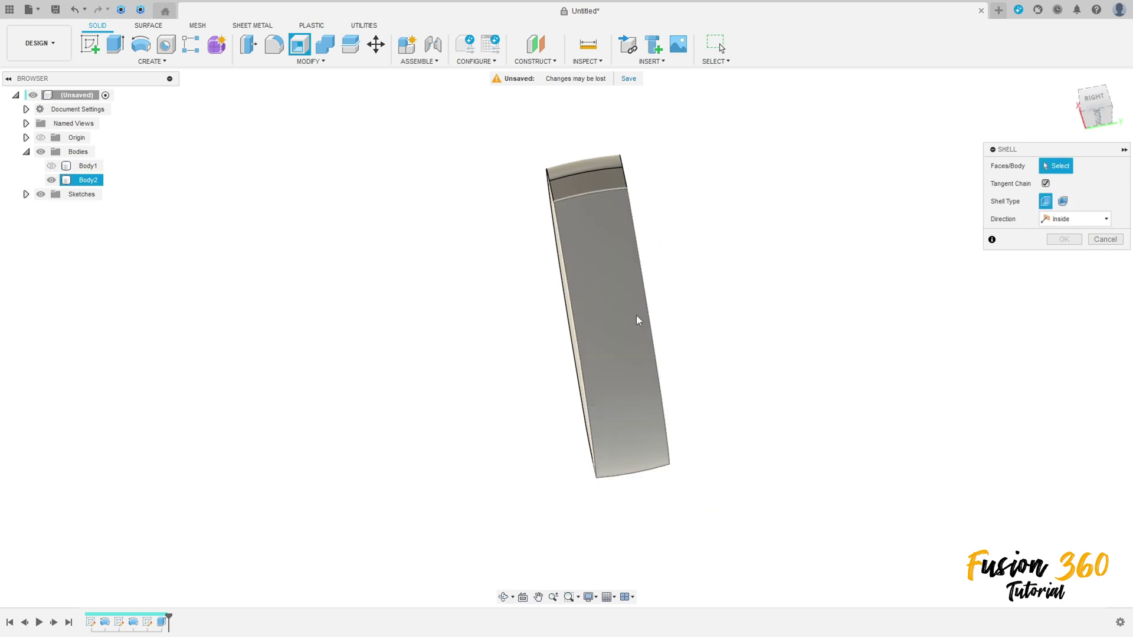
click(630, 354)
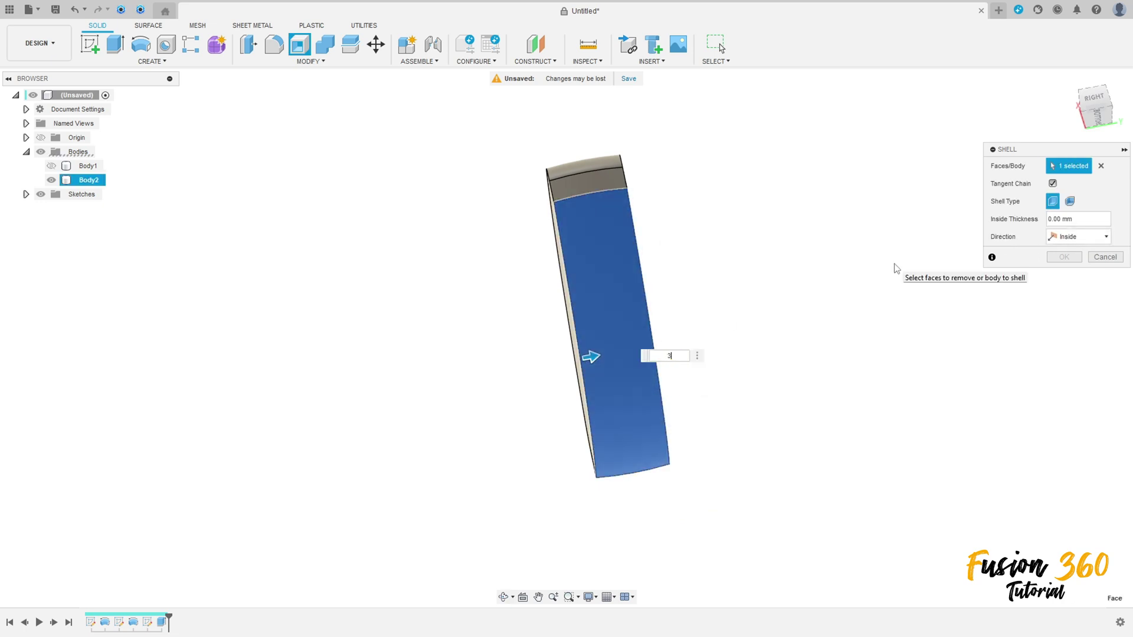
text(3)
key(Return)
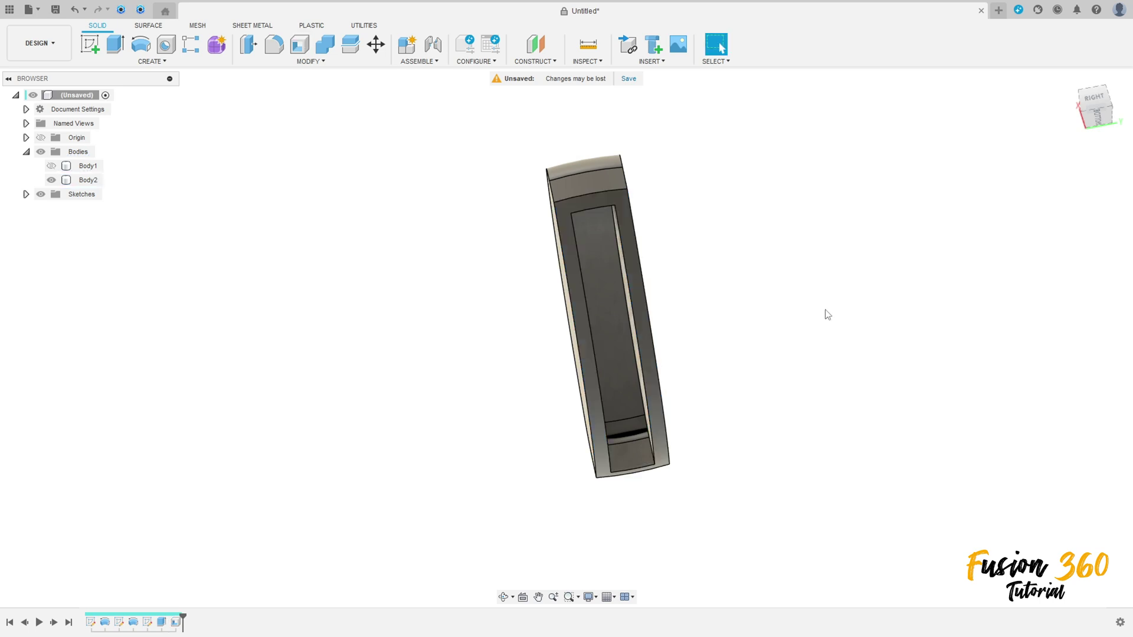
shift+middle_drag(828, 314, 851, 377)
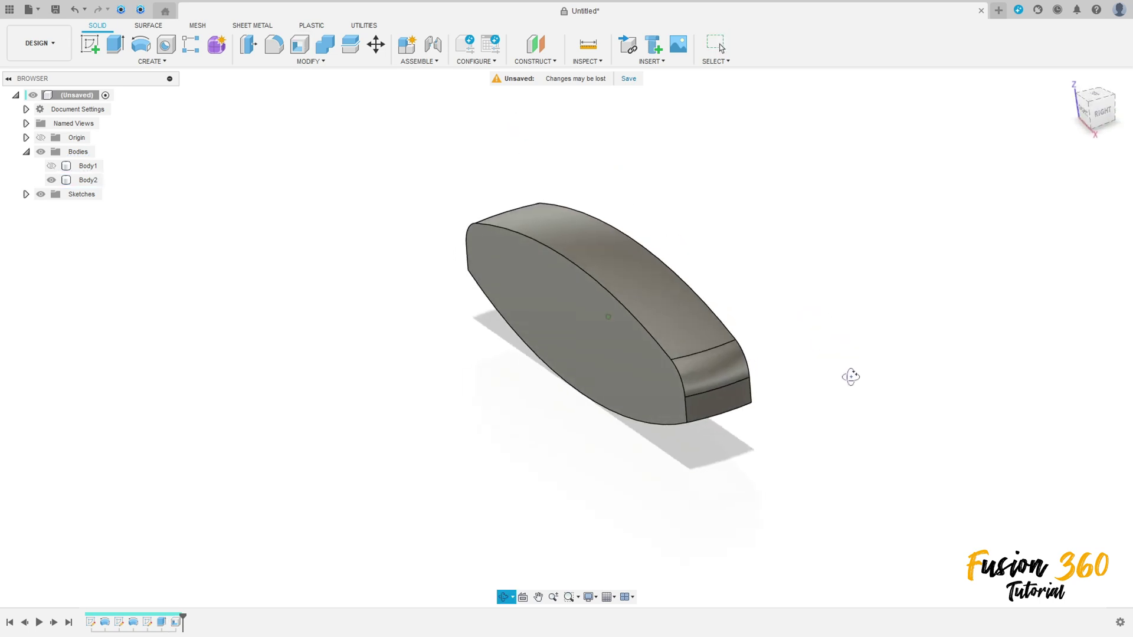
Step: Make the disc body Body1 visible again and view both bodies from home
click(1069, 84)
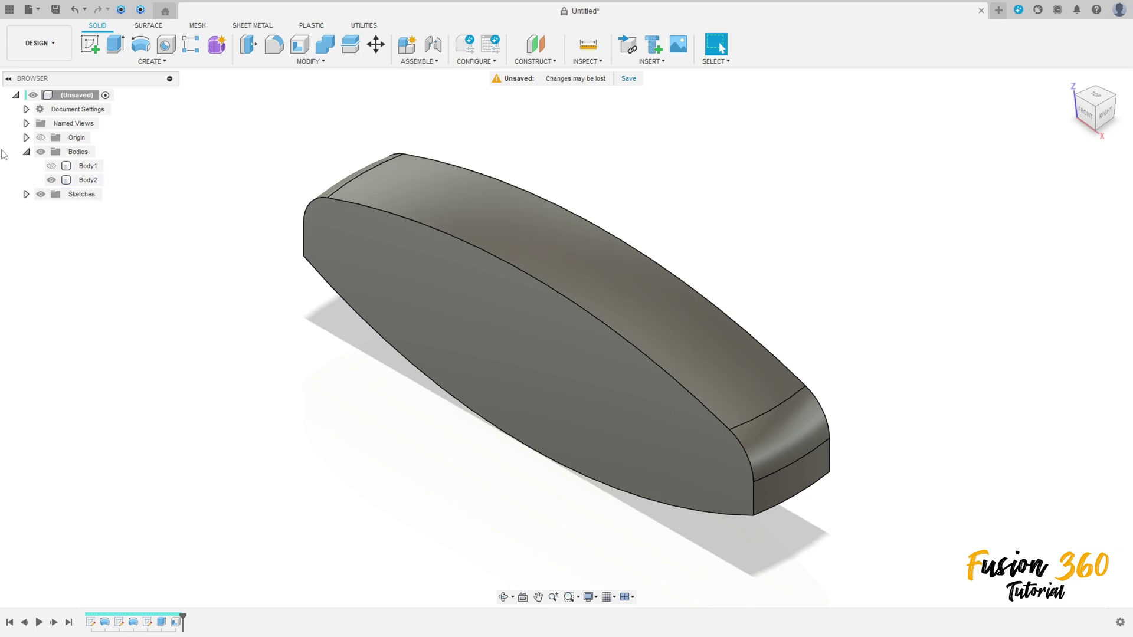
click(51, 165)
click(1069, 84)
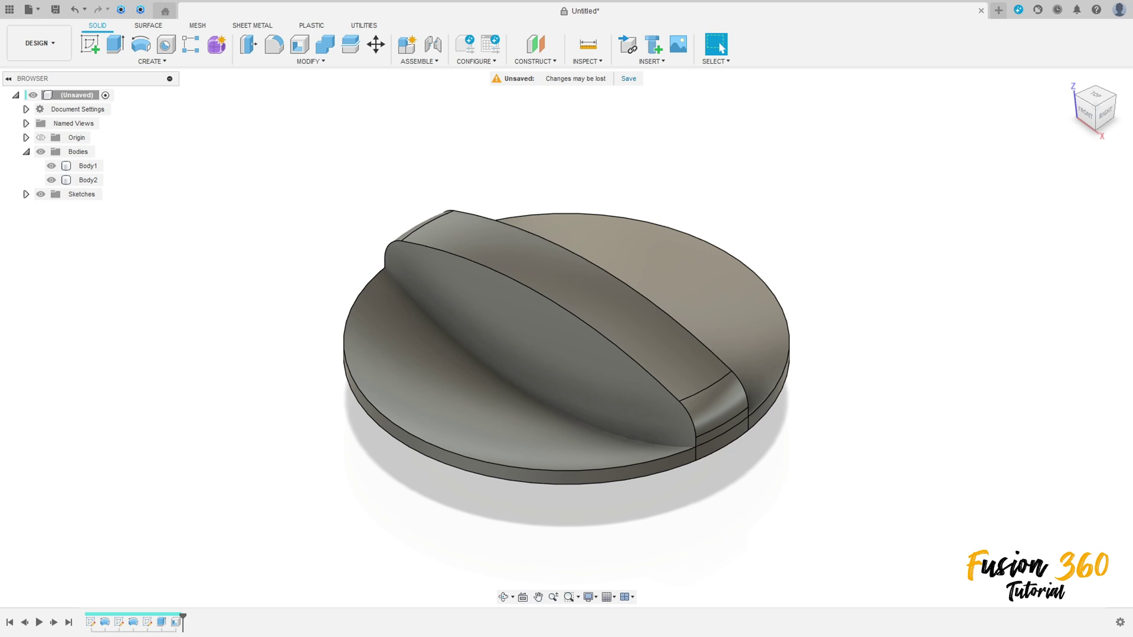
Step: Split the disc Body1 using the ridge Body2 as the splitting tool
click(329, 62)
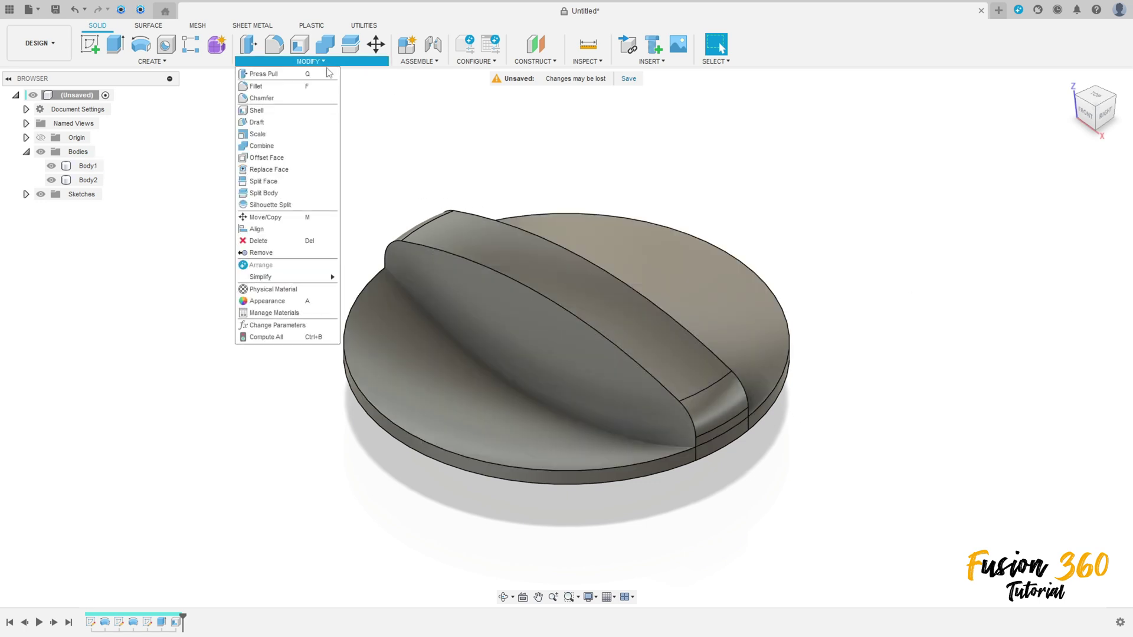
click(282, 193)
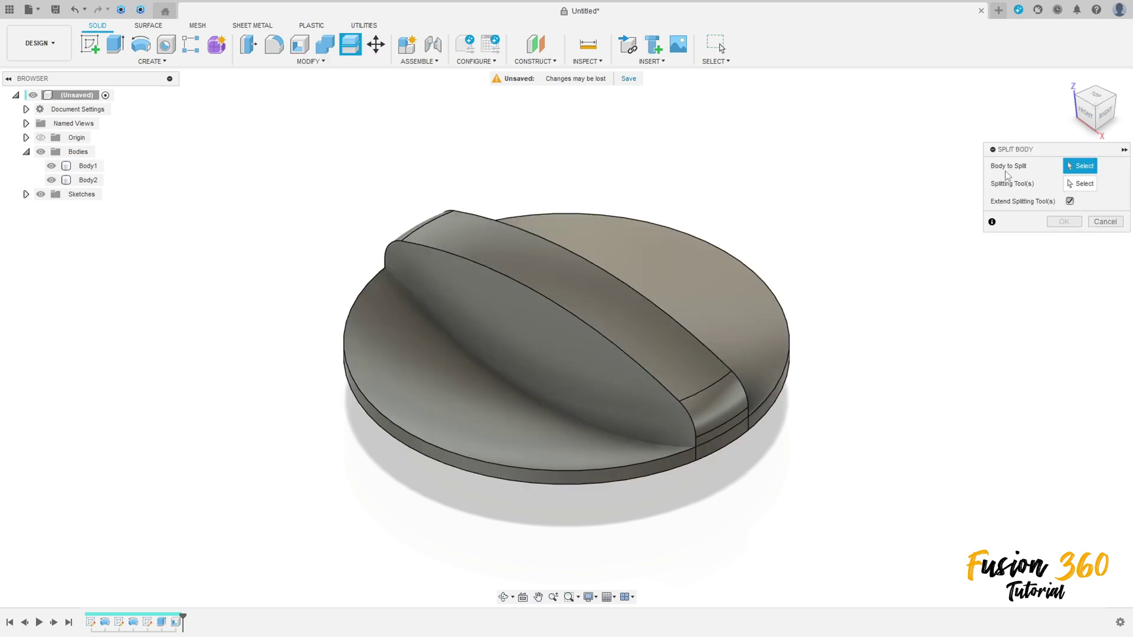
click(419, 392)
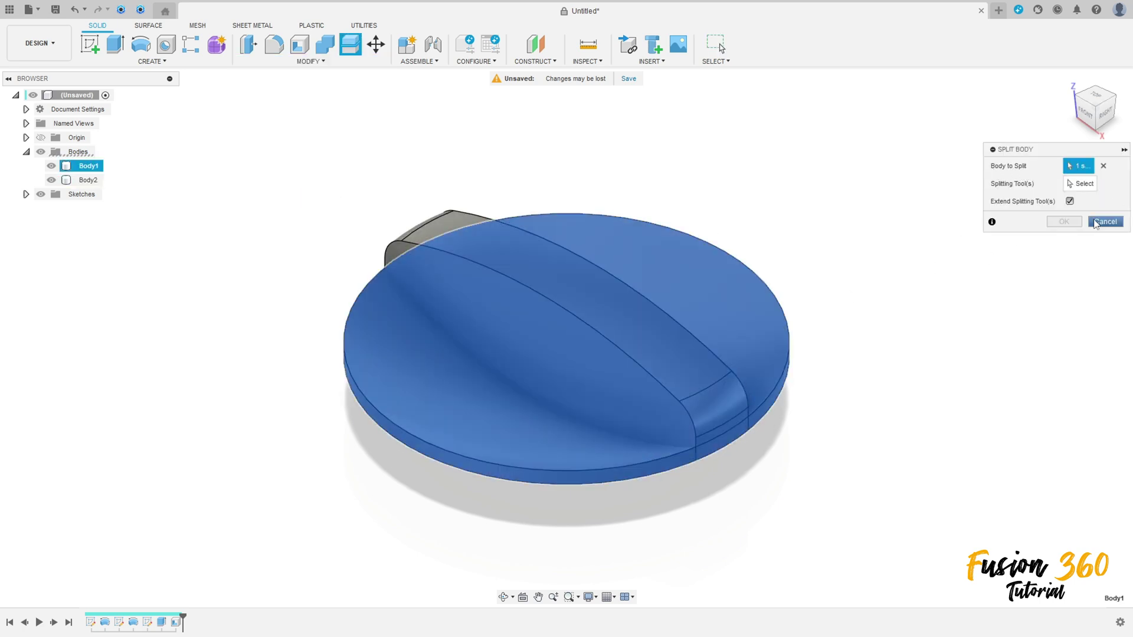
click(430, 231)
click(1103, 166)
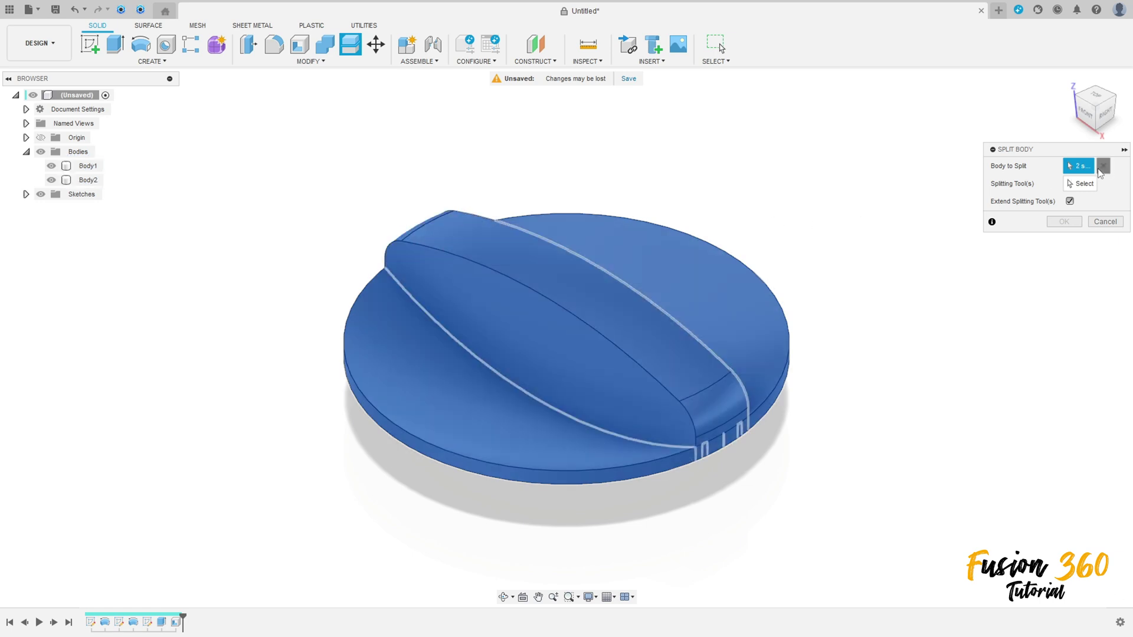
click(430, 416)
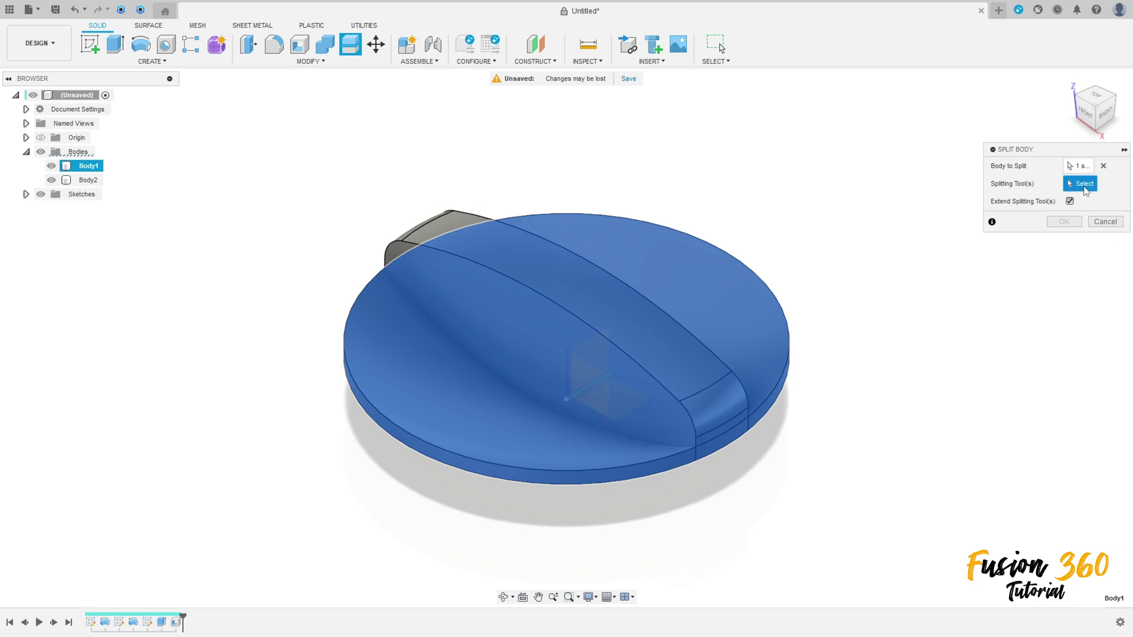
click(86, 179)
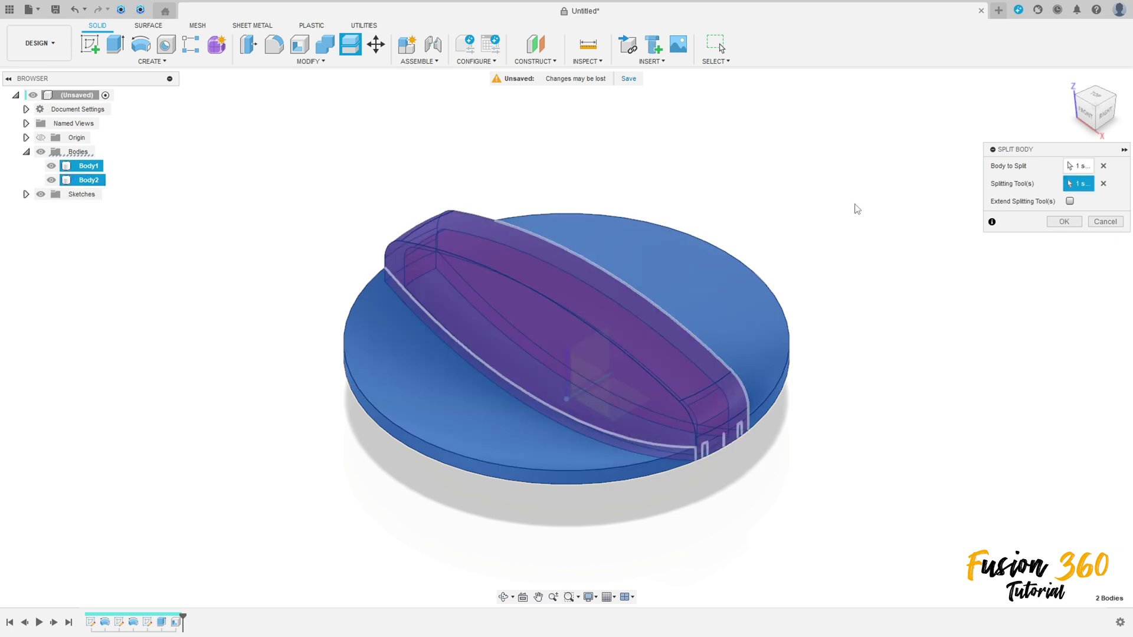
click(1070, 221)
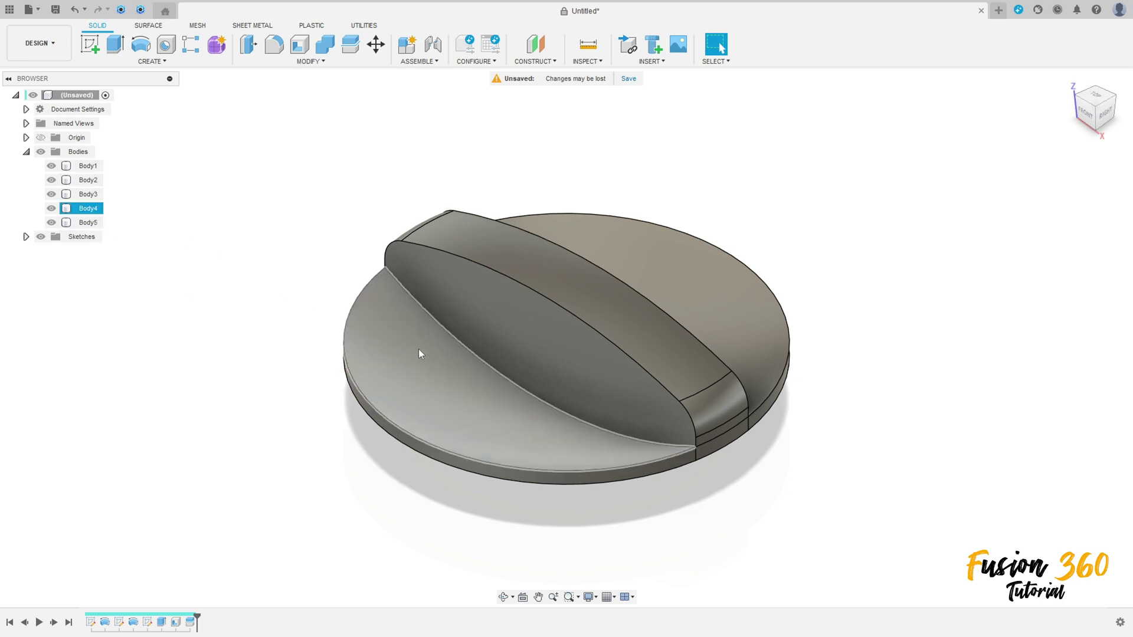
Step: Inspect the split pieces from below, toggling body visibility in the Browser to identify them
shift+middle_drag(328, 323, 303, 248)
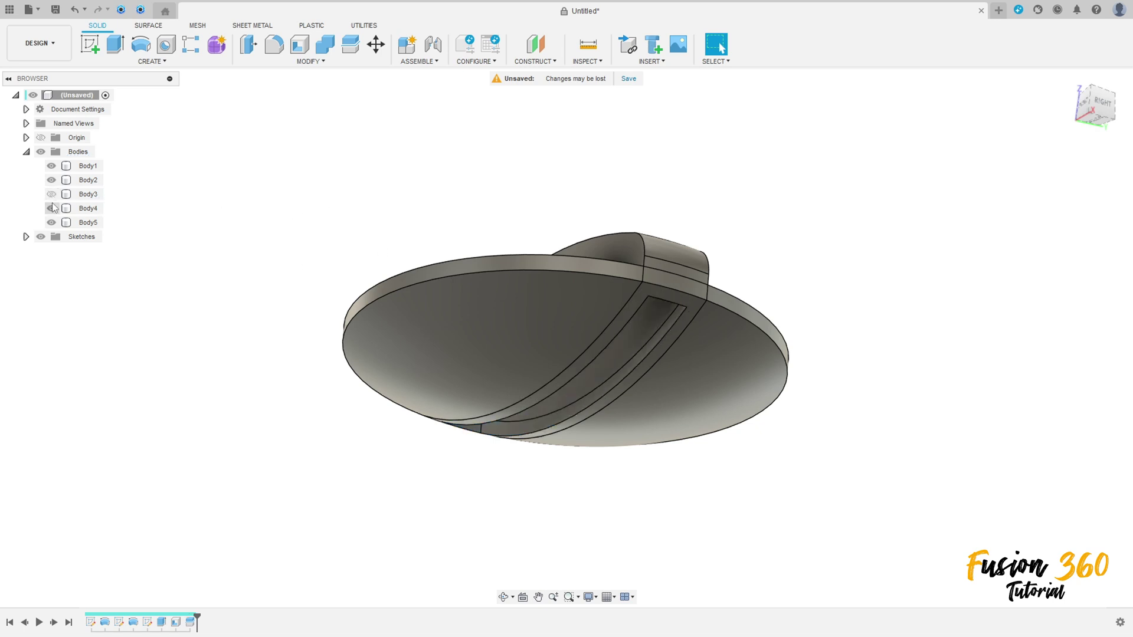
click(55, 180)
click(52, 181)
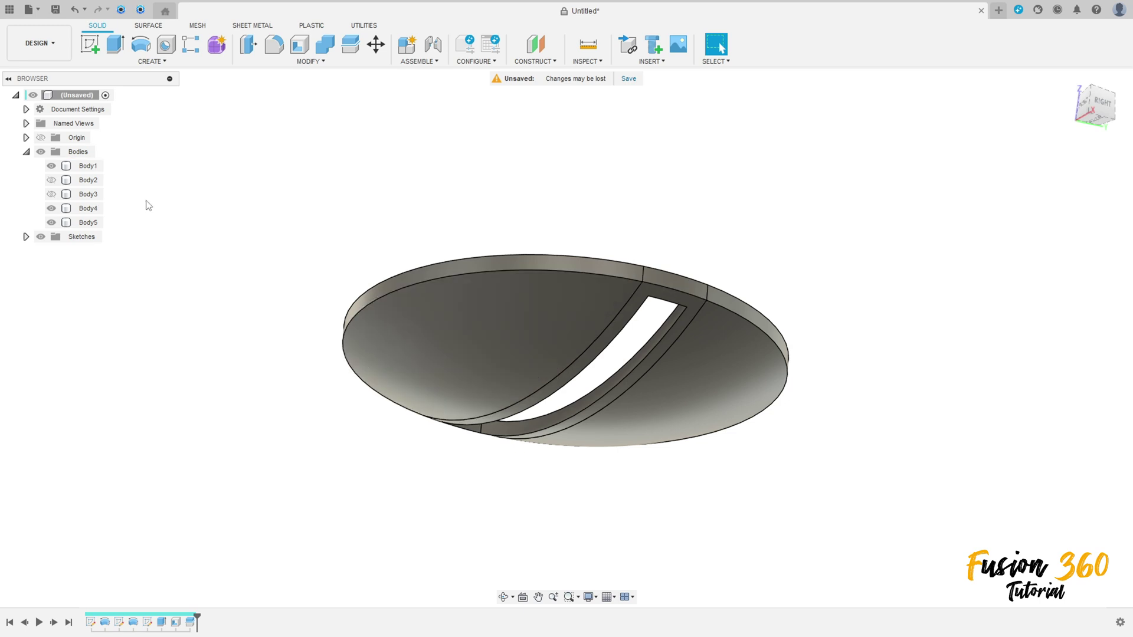
click(88, 167)
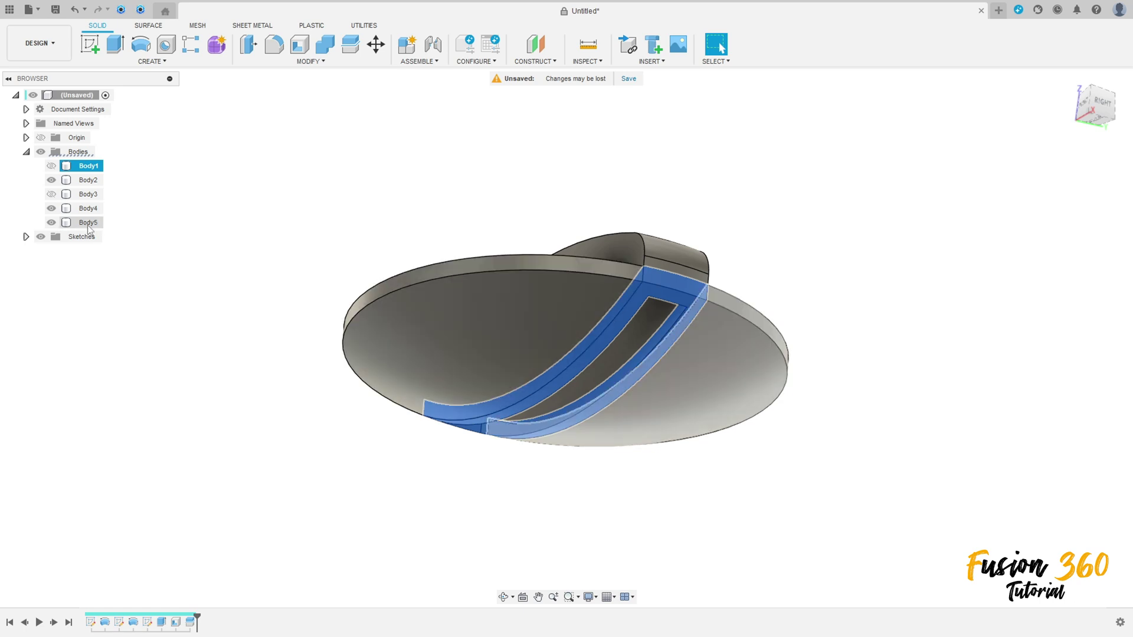
click(397, 152)
shift+middle_drag(397, 152, 438, 190)
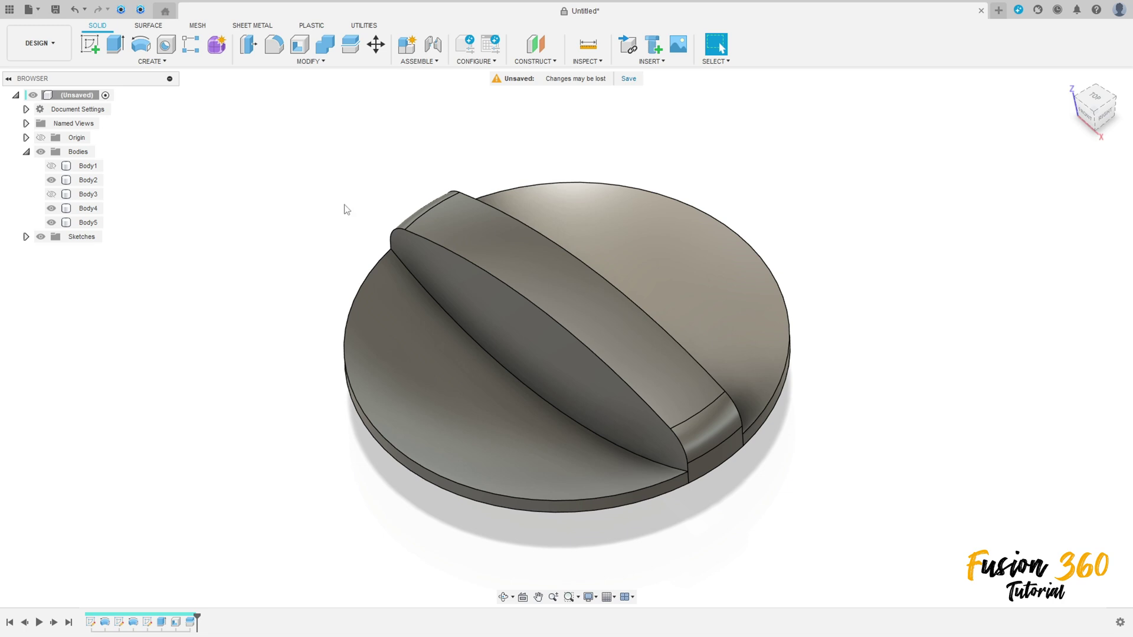
Step: Join the disc pieces Body4 and Body5 onto the ridge Body2
click(324, 46)
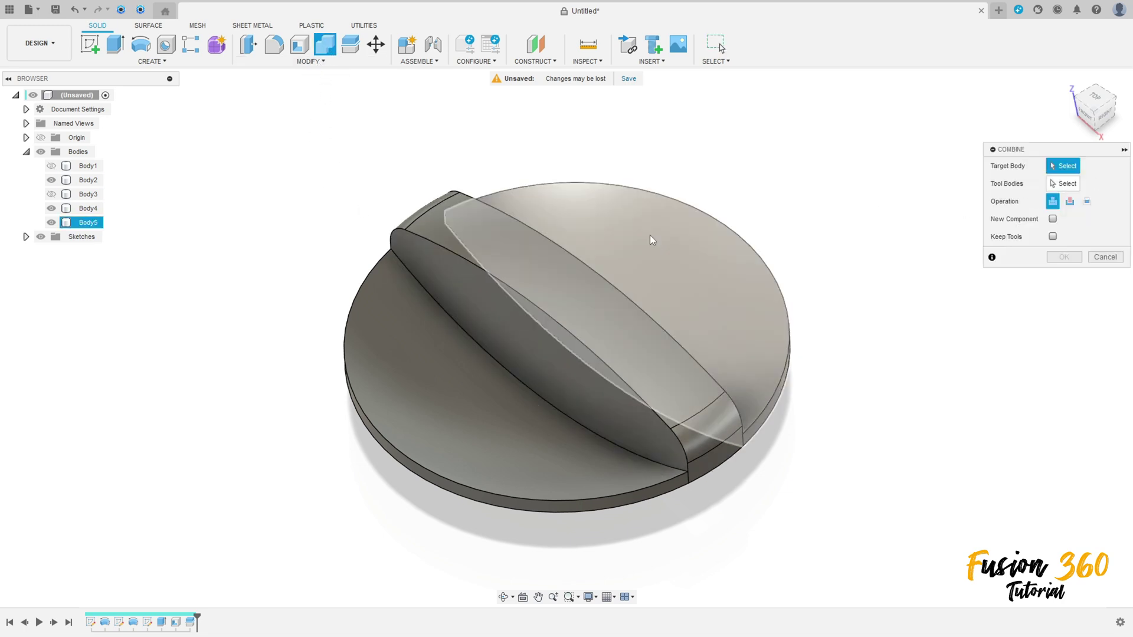
click(486, 259)
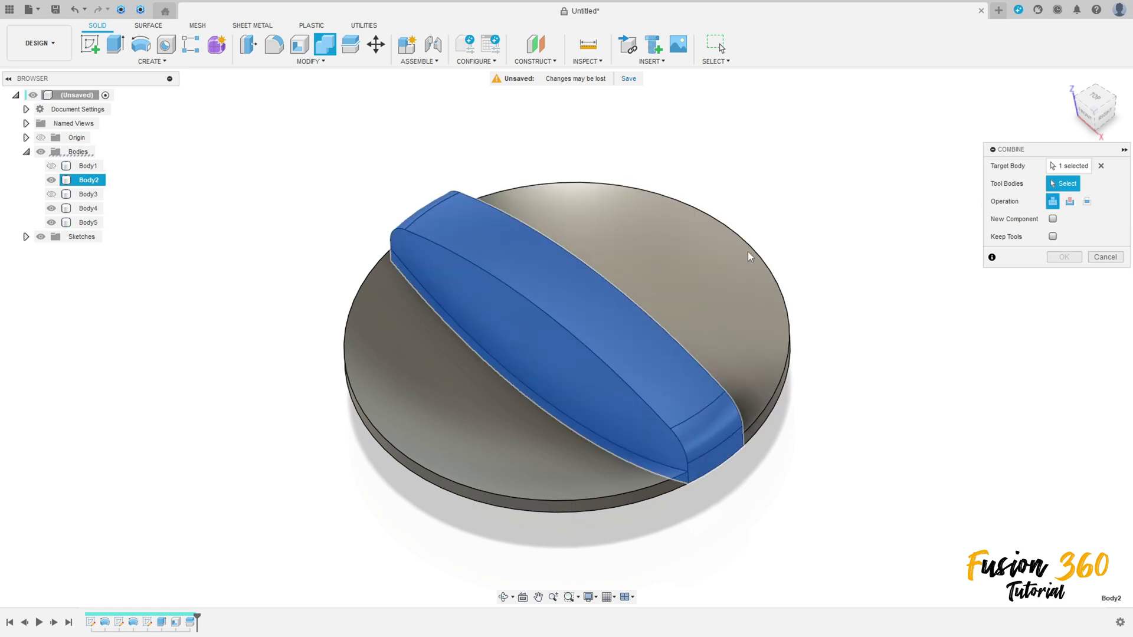
click(444, 405)
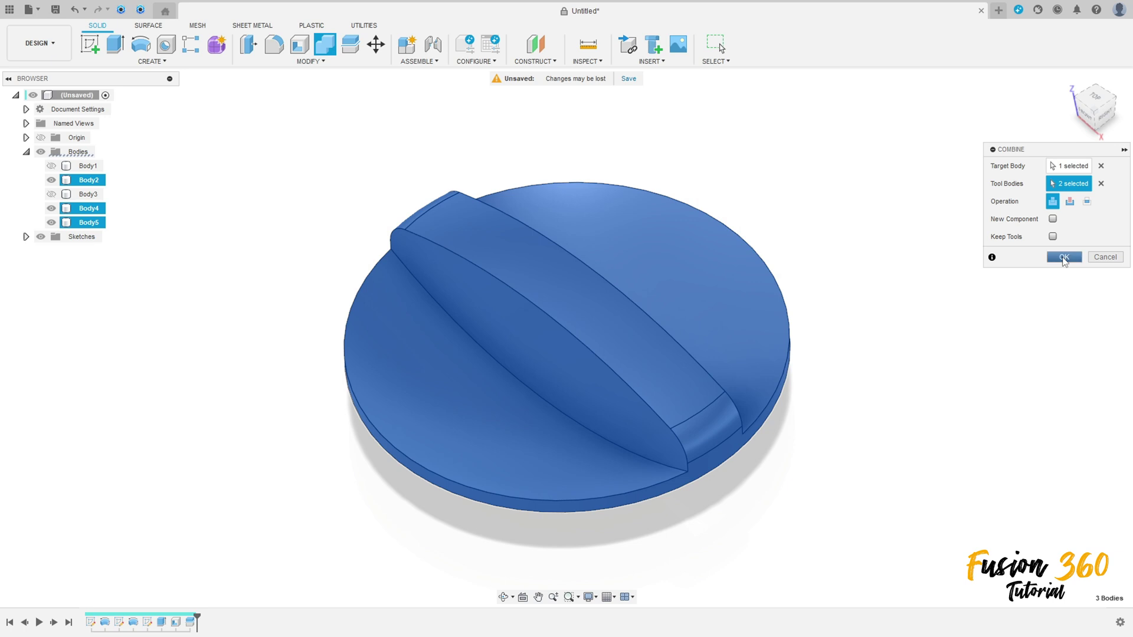
click(1063, 257)
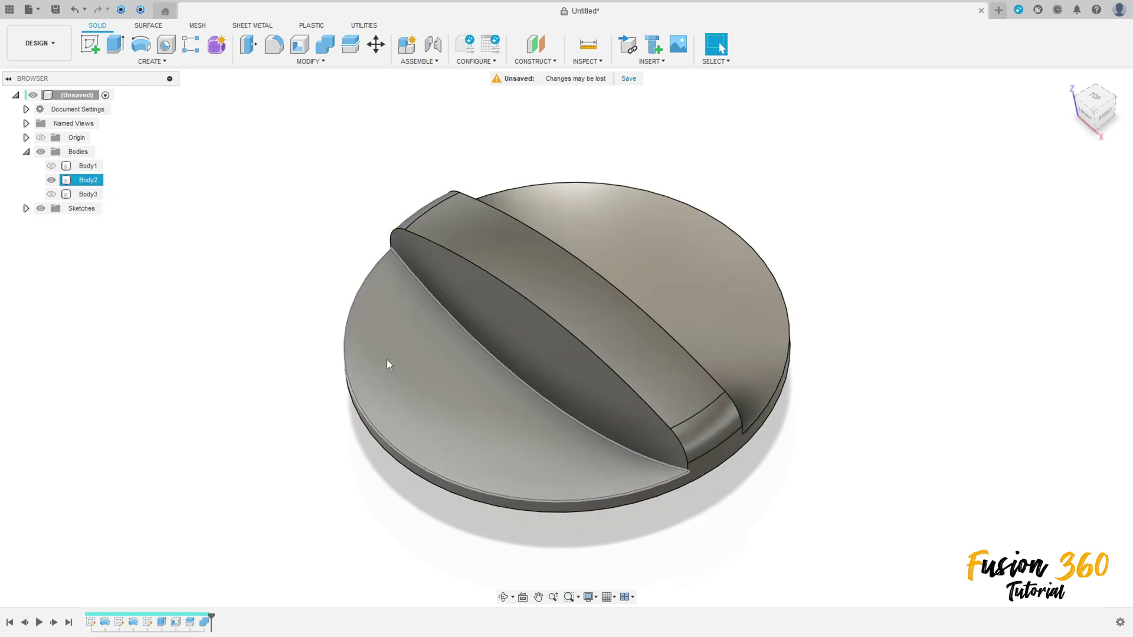
shift+middle_drag(387, 361, 378, 326)
key(Escape)
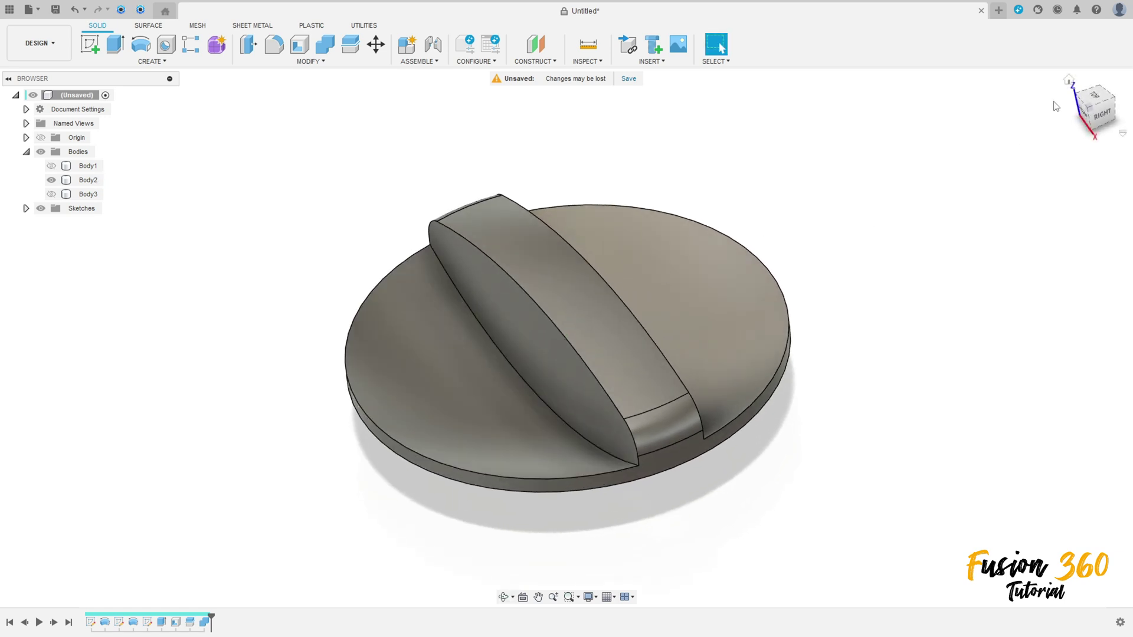
click(1069, 80)
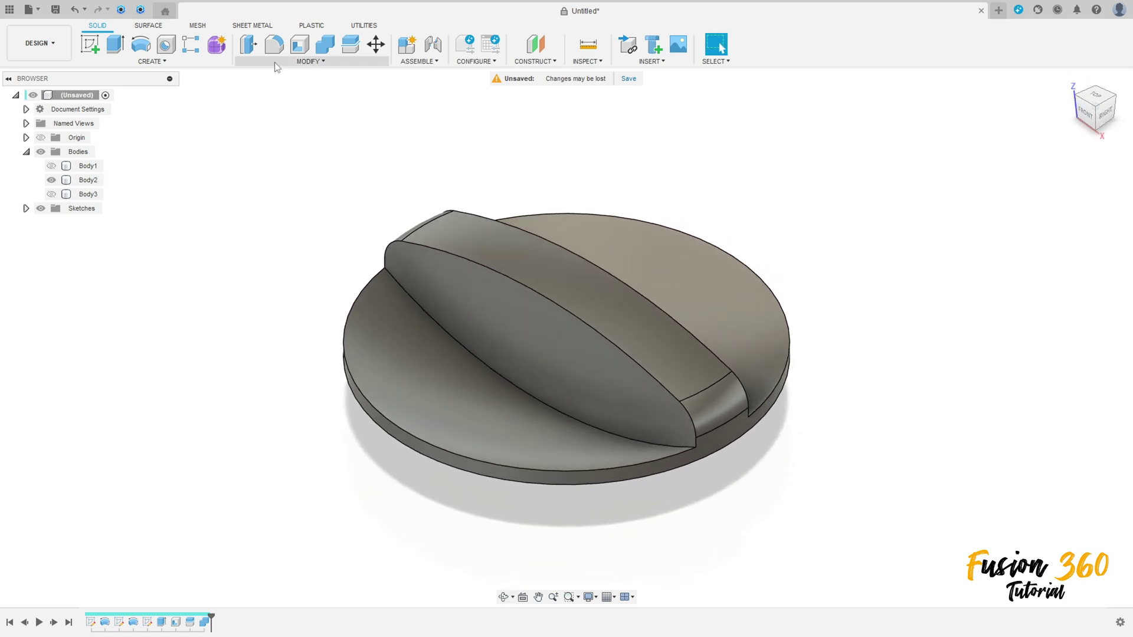
Step: Fillet both ridge base edges with a 5 mm radius
click(275, 46)
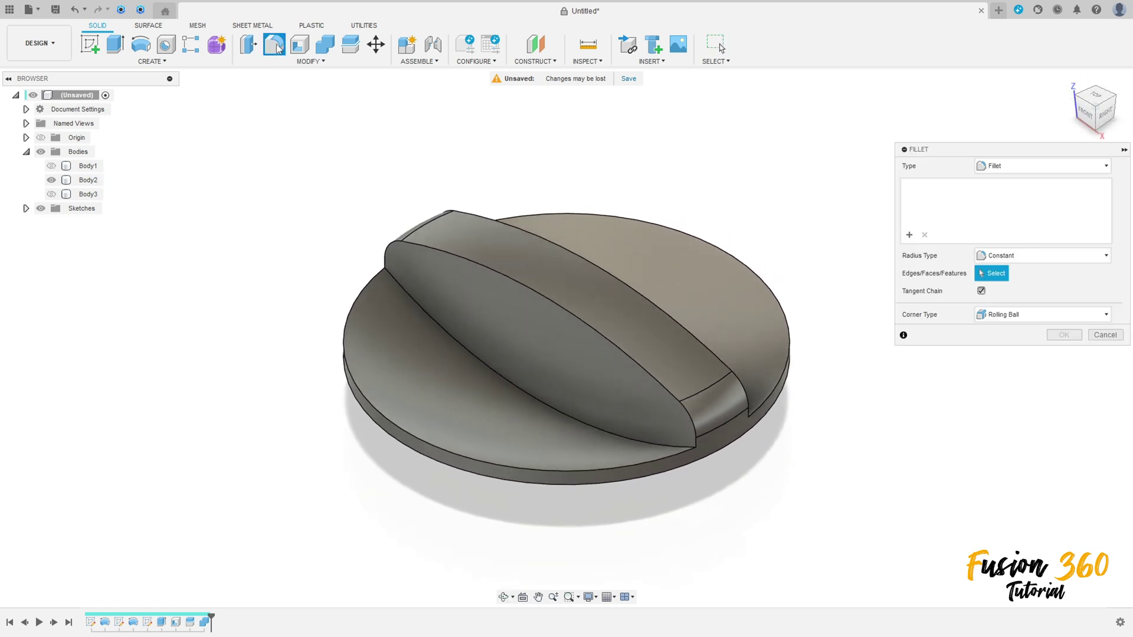
click(472, 352)
shift+middle_drag(472, 352, 628, 378)
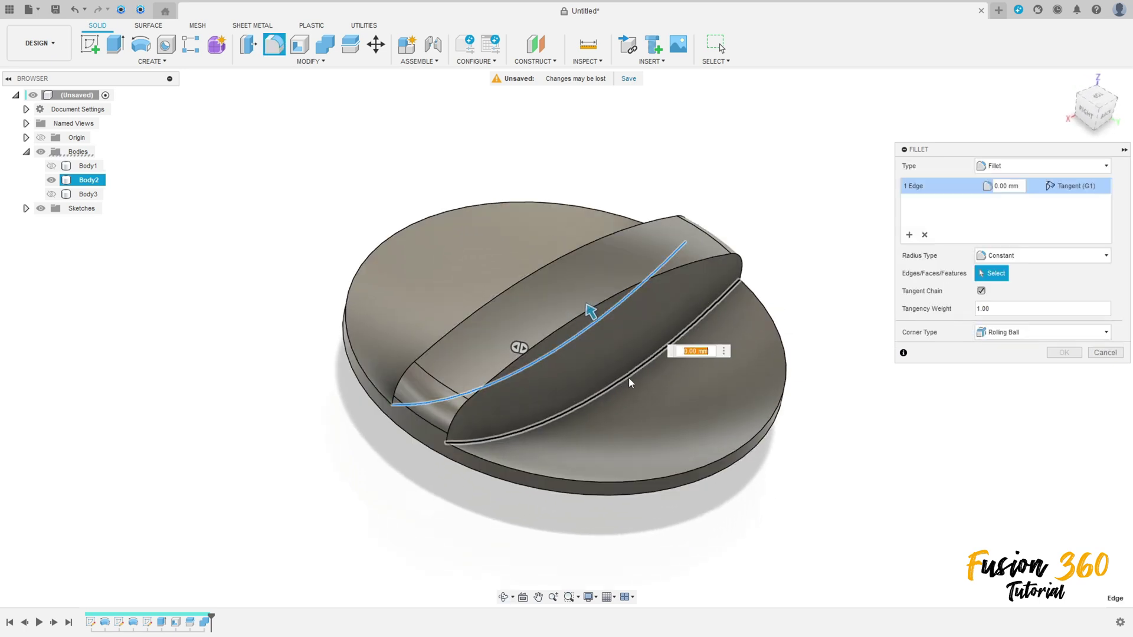
click(629, 376)
text(5)
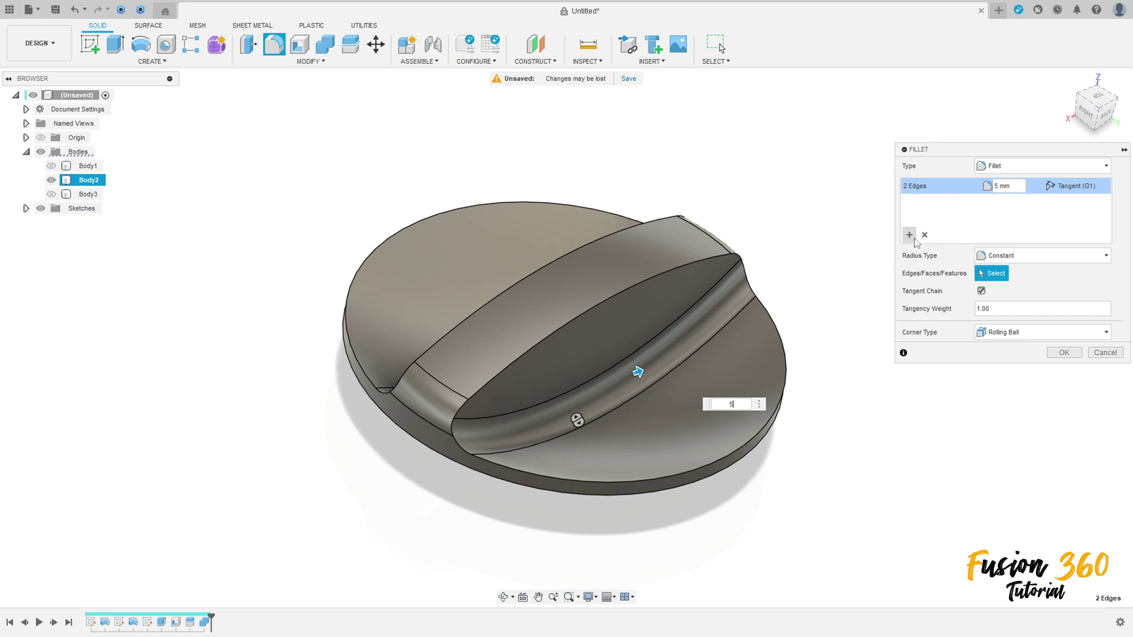
Step: Add the two slot edges on the cap's underside as a second fillet set
shift+middle_drag(865, 277, 628, 406)
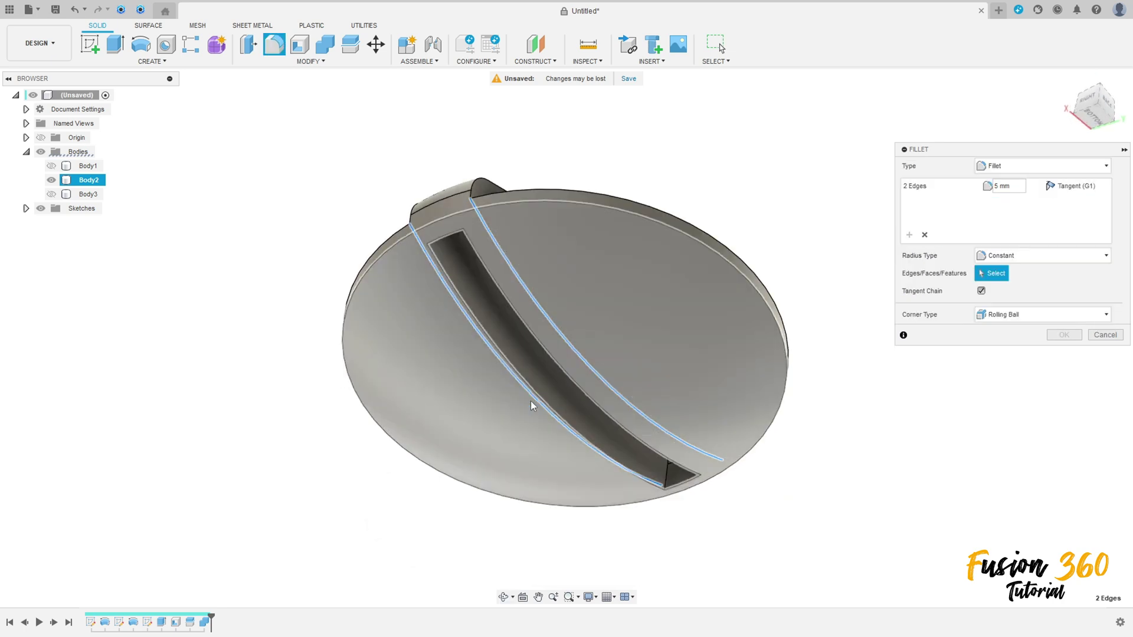
click(536, 395)
click(561, 374)
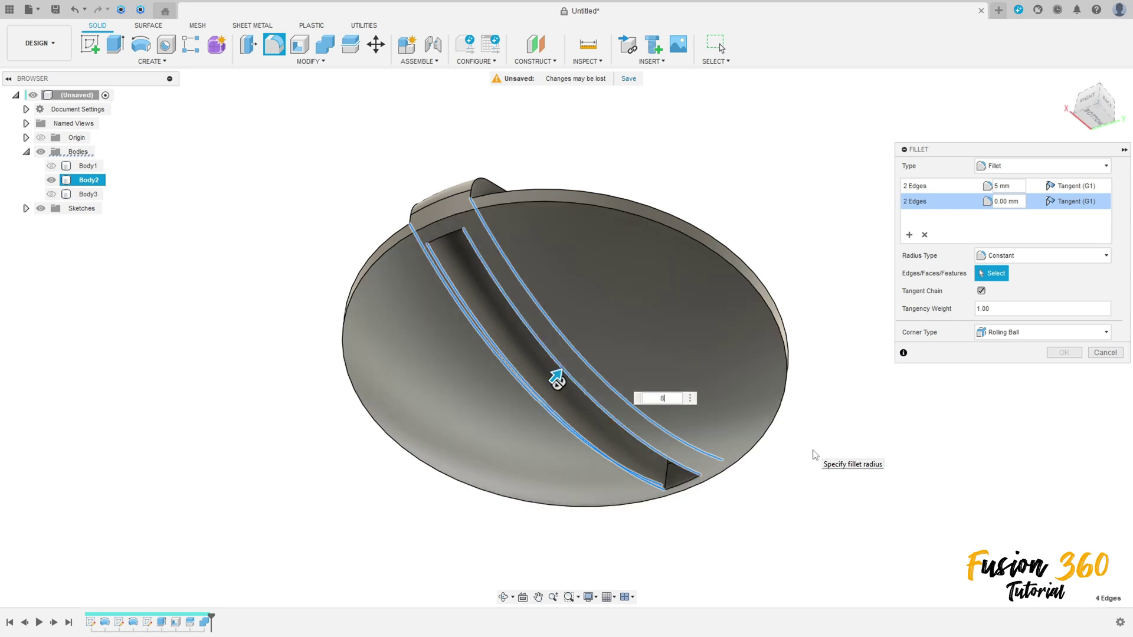
click(1063, 352)
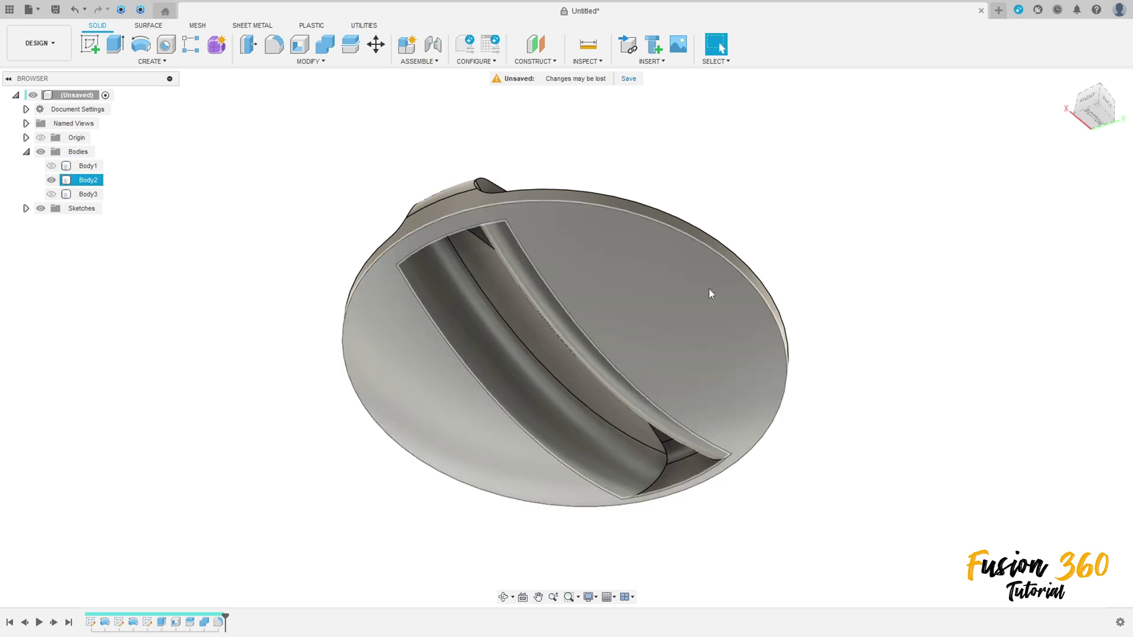
shift+middle_drag(711, 291, 914, 283)
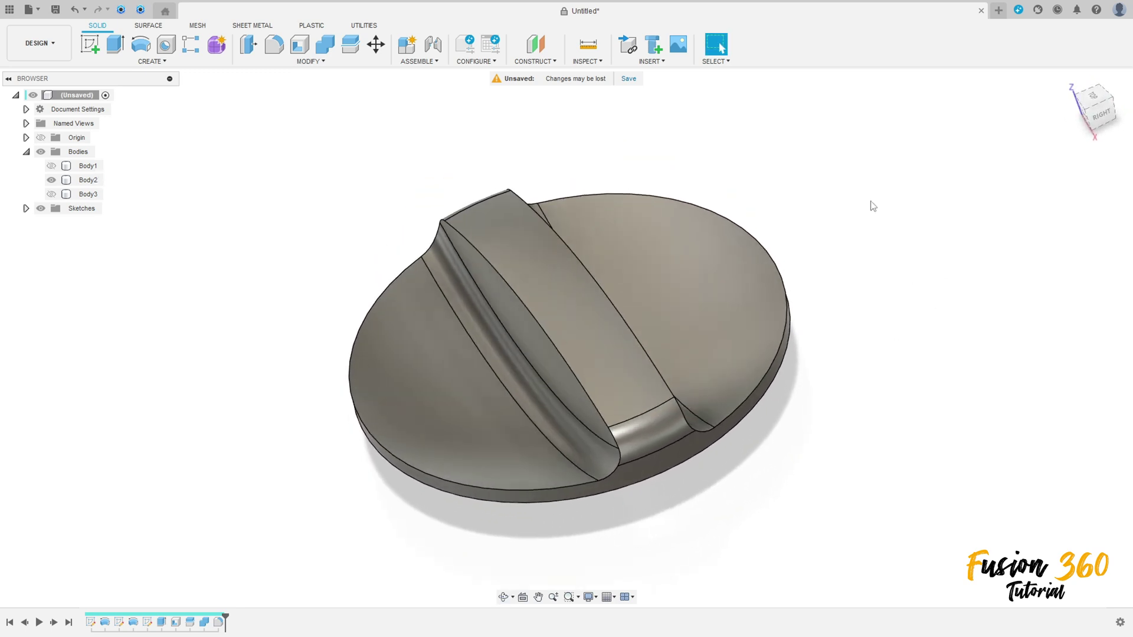
Step: Fillet the rim, ridge and slot edge chains (19 edges) with a 1.5 mm radius
click(274, 46)
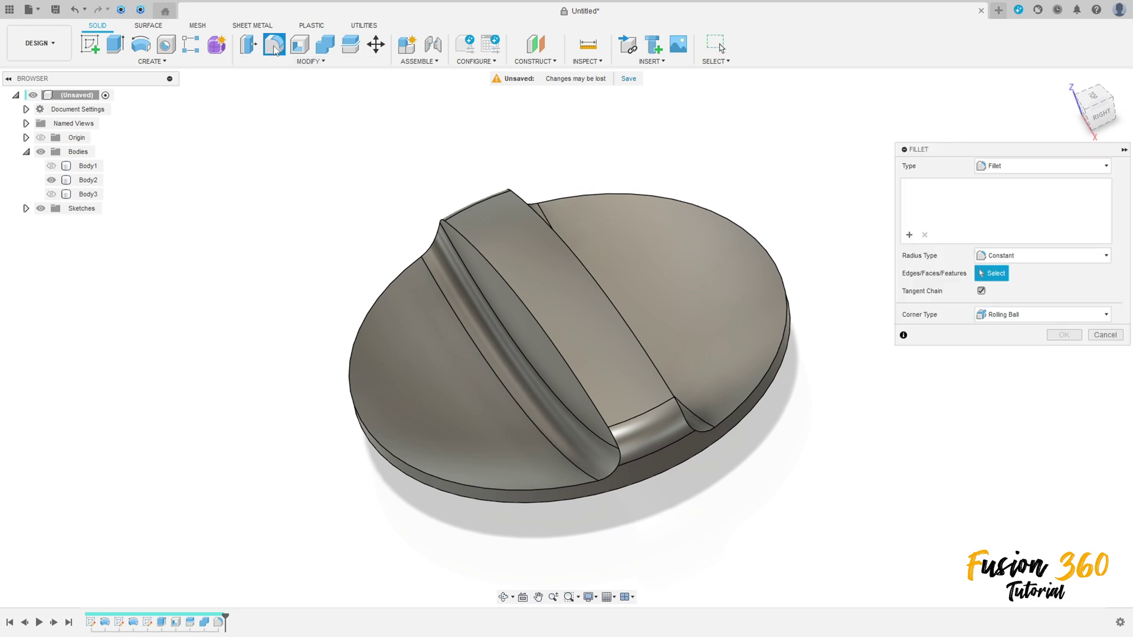
click(459, 238)
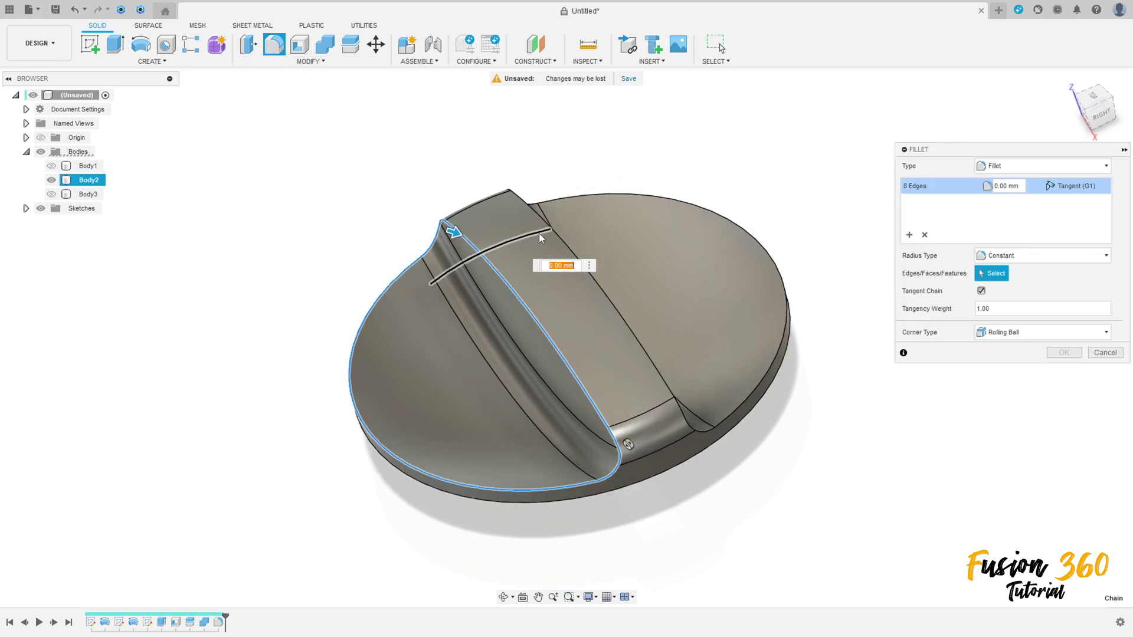
click(558, 243)
shift+middle_drag(558, 243, 684, 430)
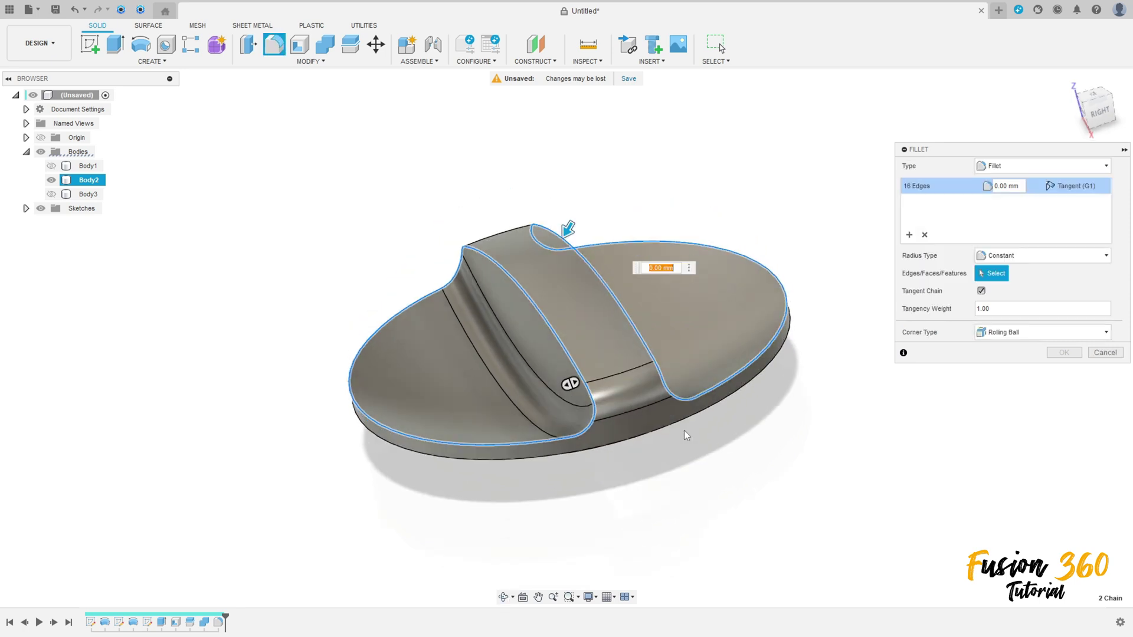
shift+middle_drag(603, 449, 565, 232)
click(572, 202)
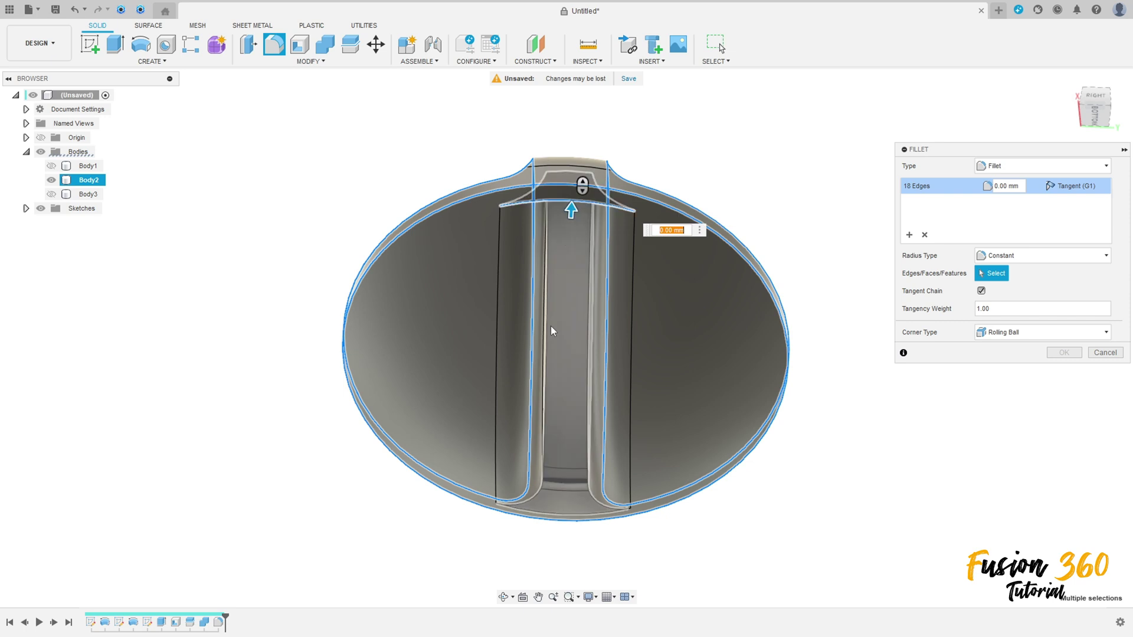
click(567, 514)
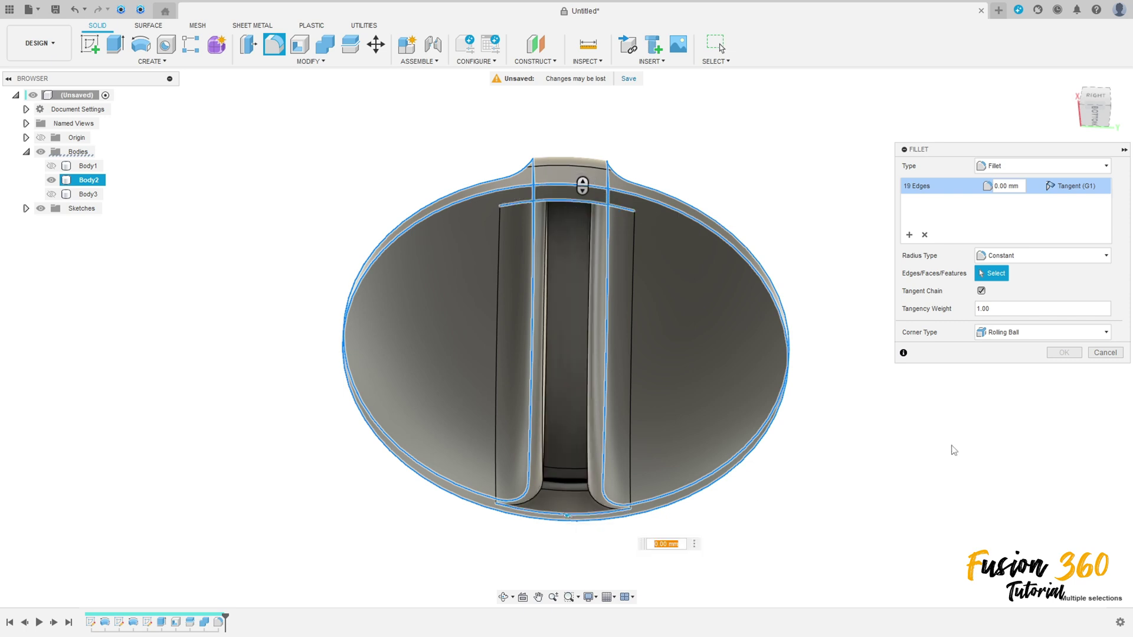
text(1,5)
key(Return)
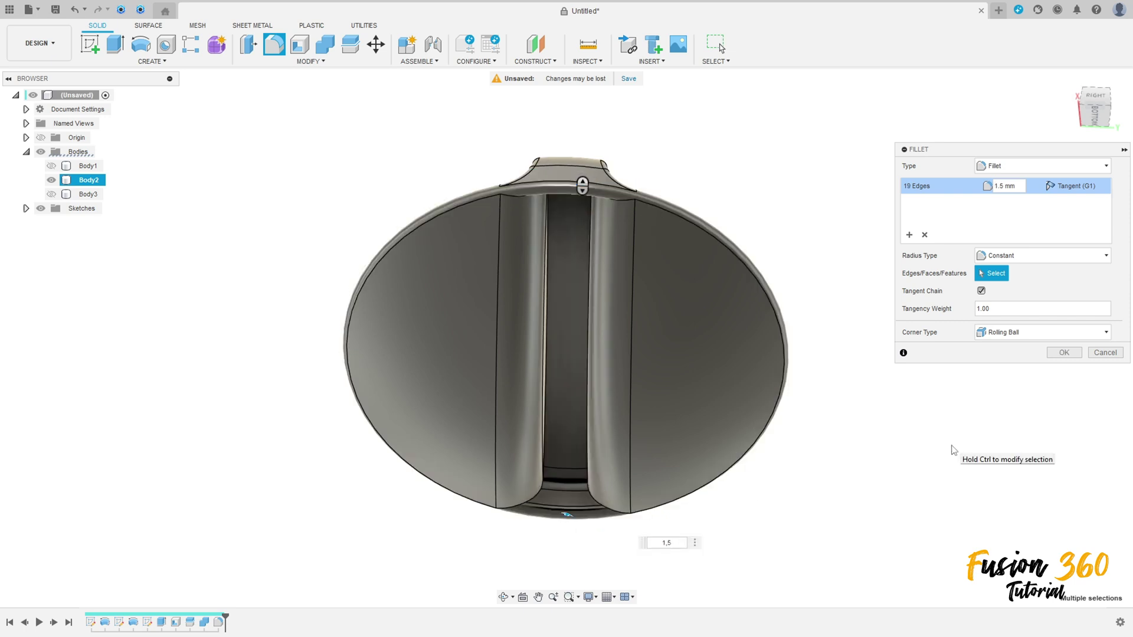
shift+middle_drag(938, 427, 584, 316)
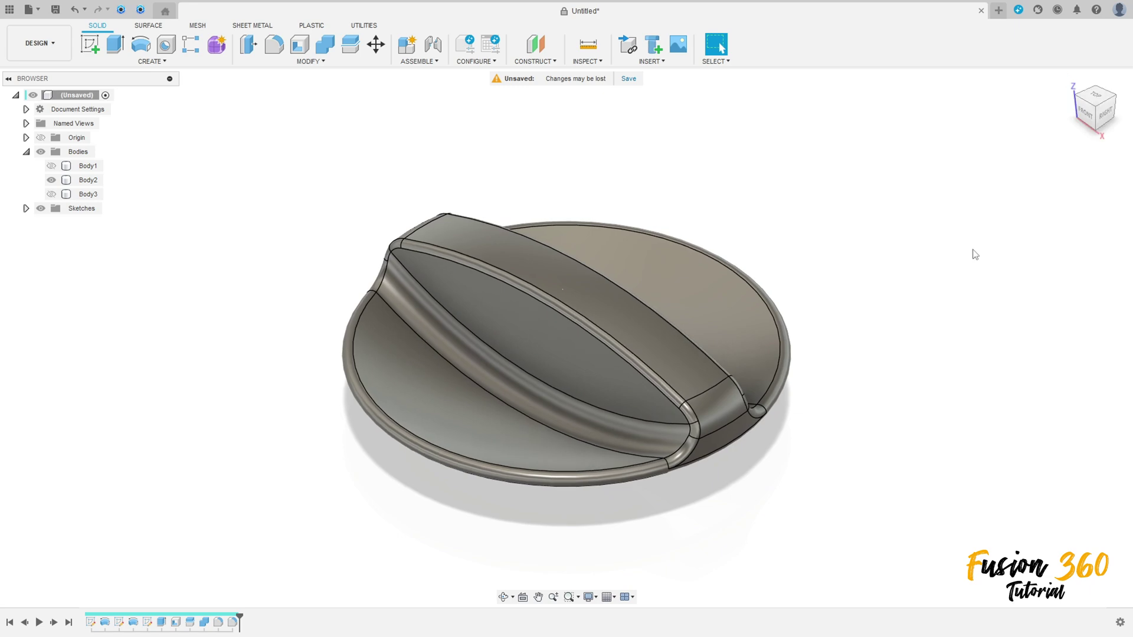
shift+middle_drag(902, 250, 885, 195)
Step: Apply Paint - Enamel Glossy (Red) to the dish and Enamel Glossy (Yellow) to the ridge top
click(1069, 80)
key(a)
click(1123, 148)
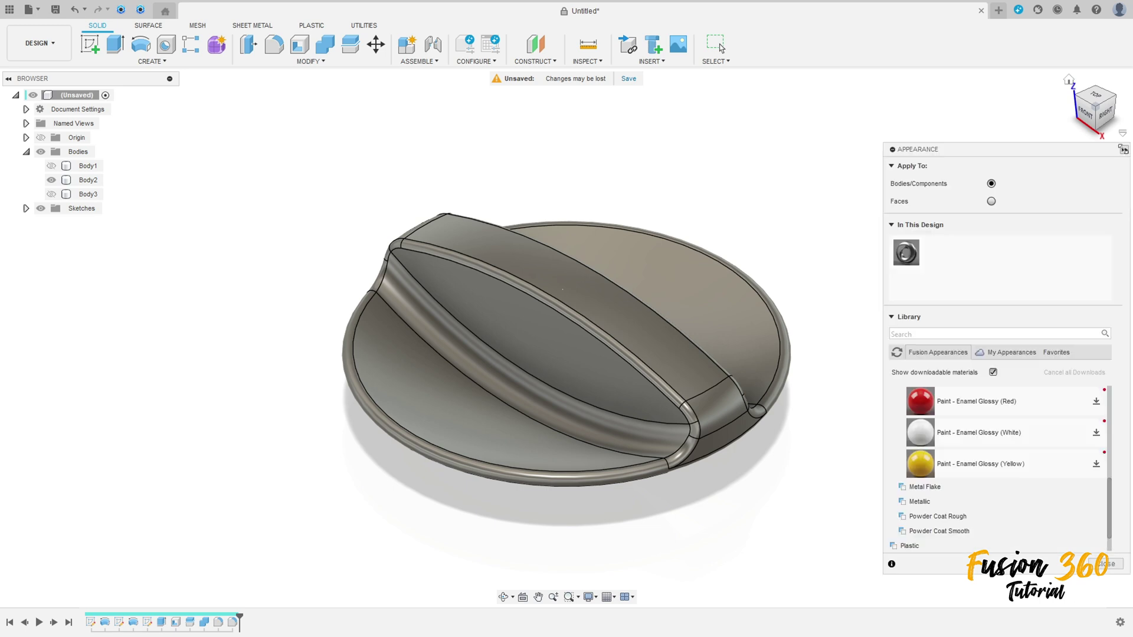
click(480, 422)
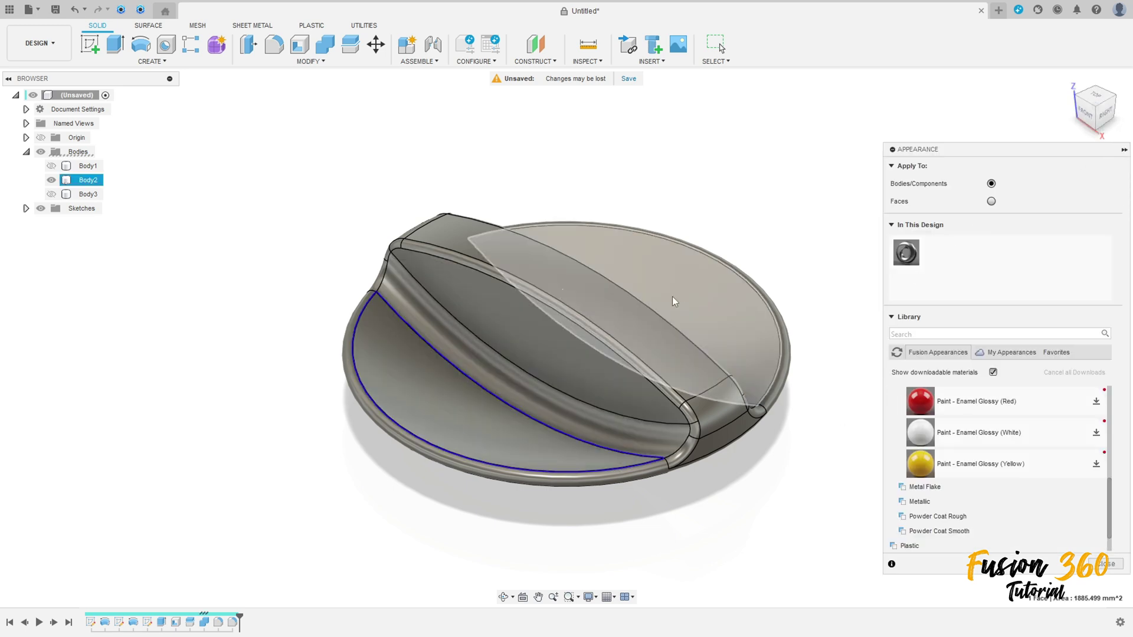
drag(920, 403, 472, 425)
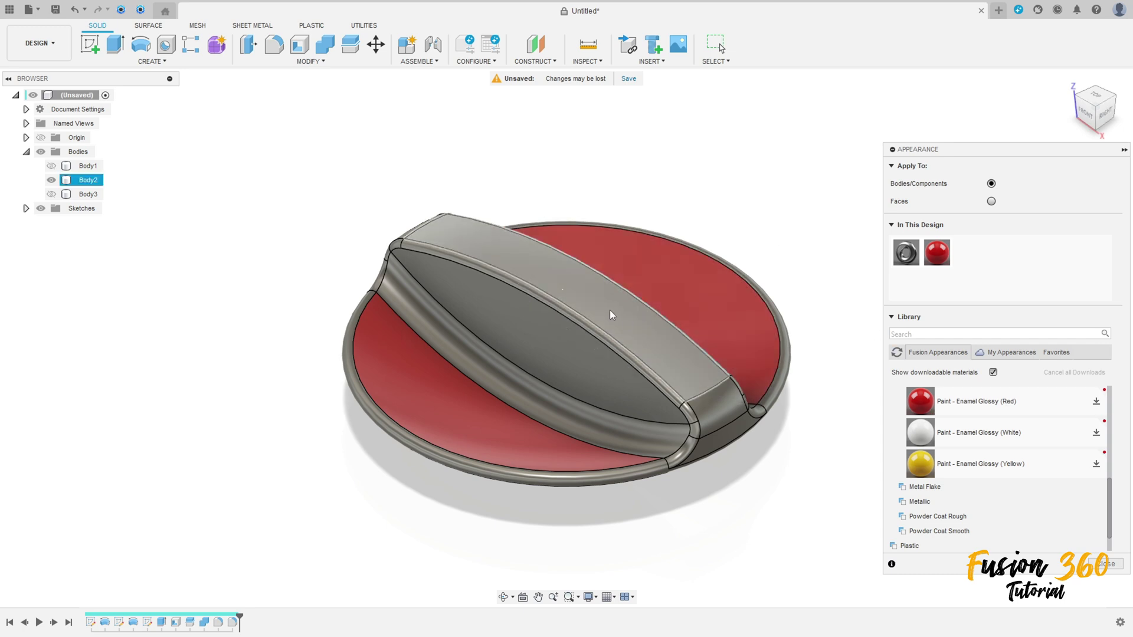
drag(920, 463, 640, 335)
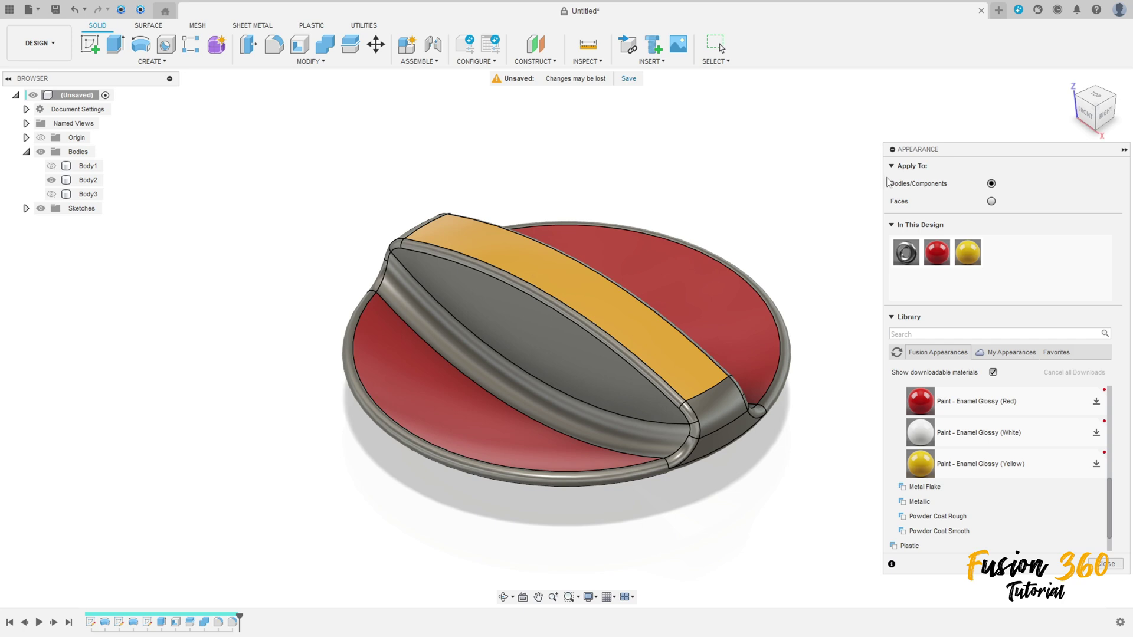
key(Escape)
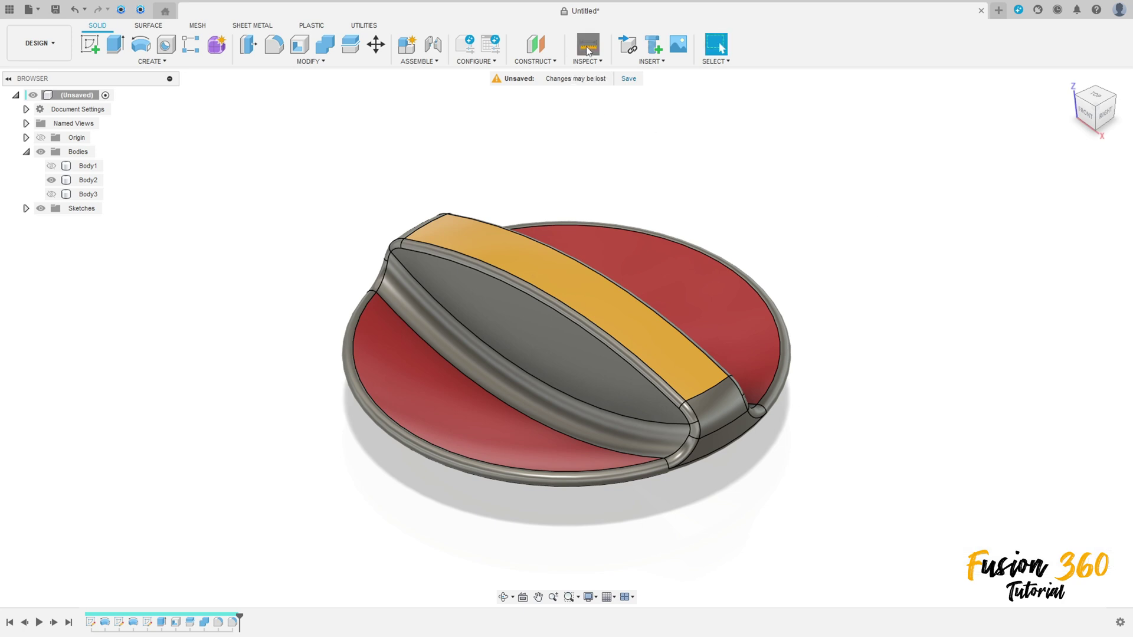
key(i)
click(570, 285)
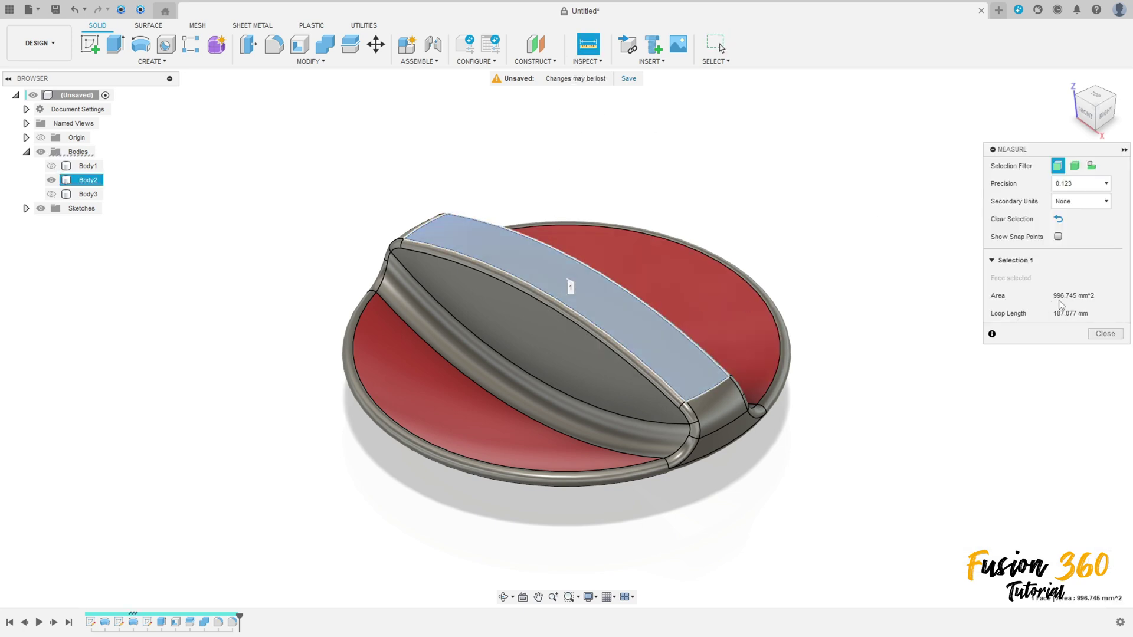
click(913, 377)
click(485, 433)
click(674, 293)
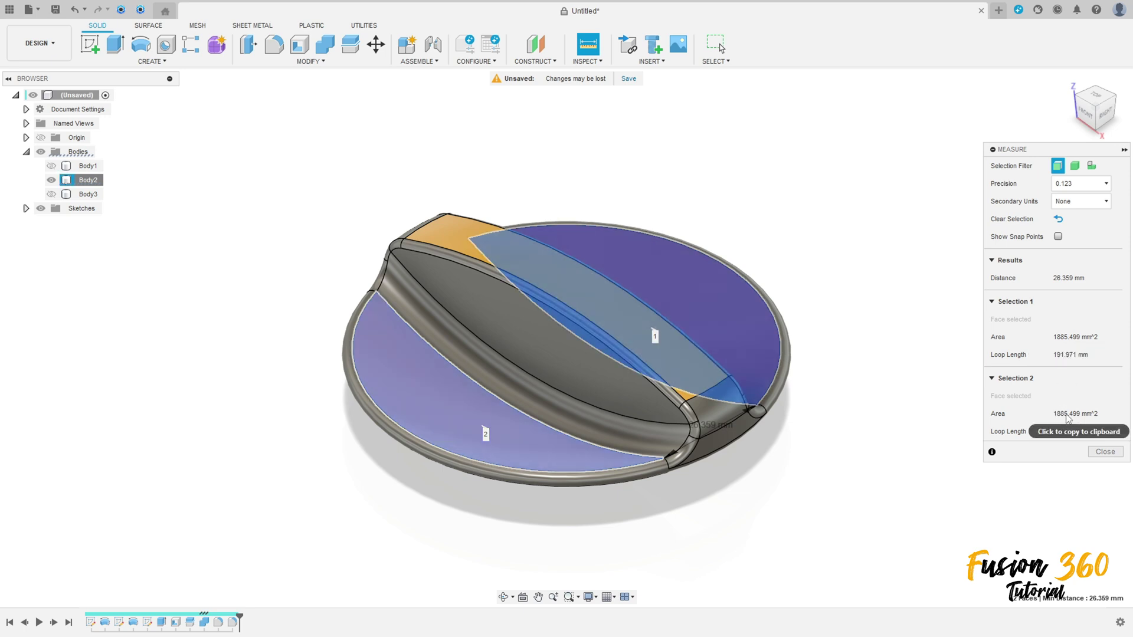
key(Escape)
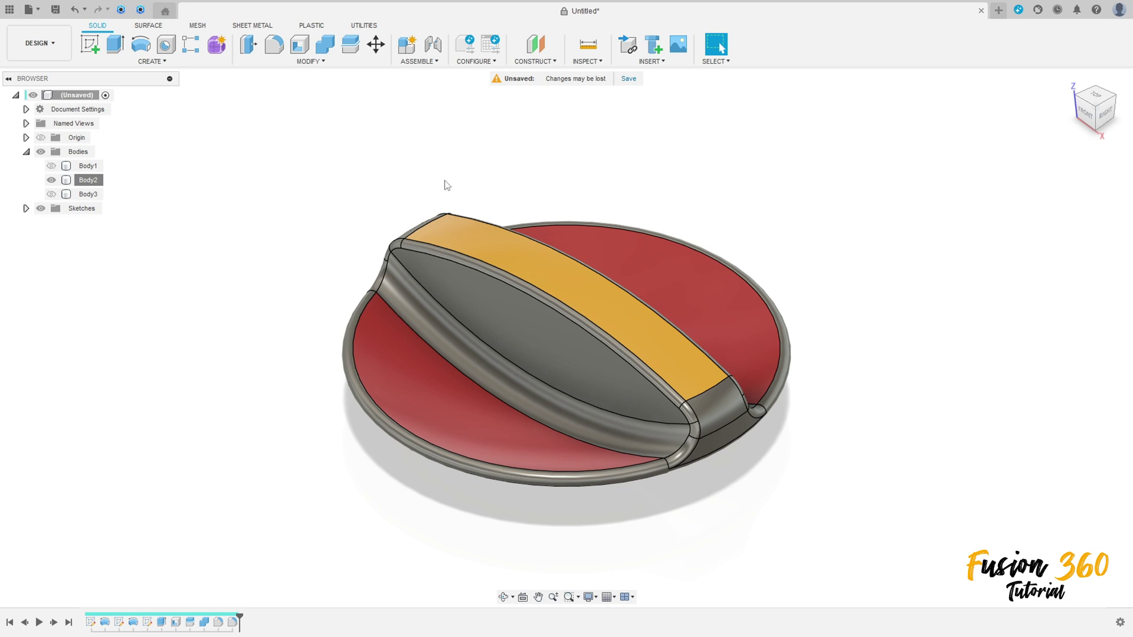
right_click(90, 184)
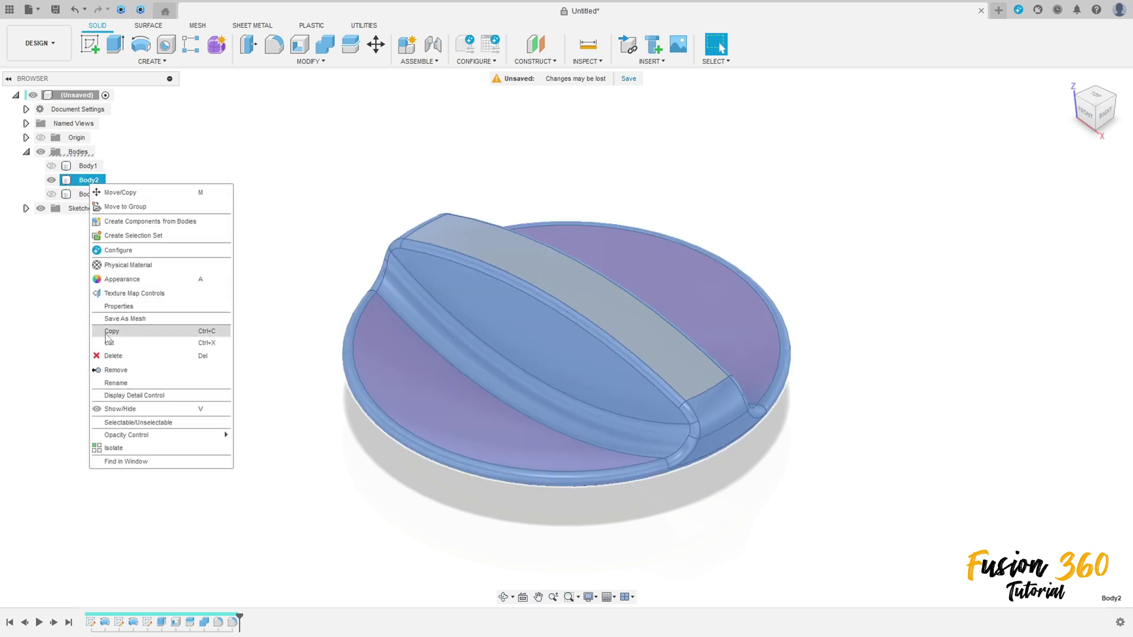
click(121, 306)
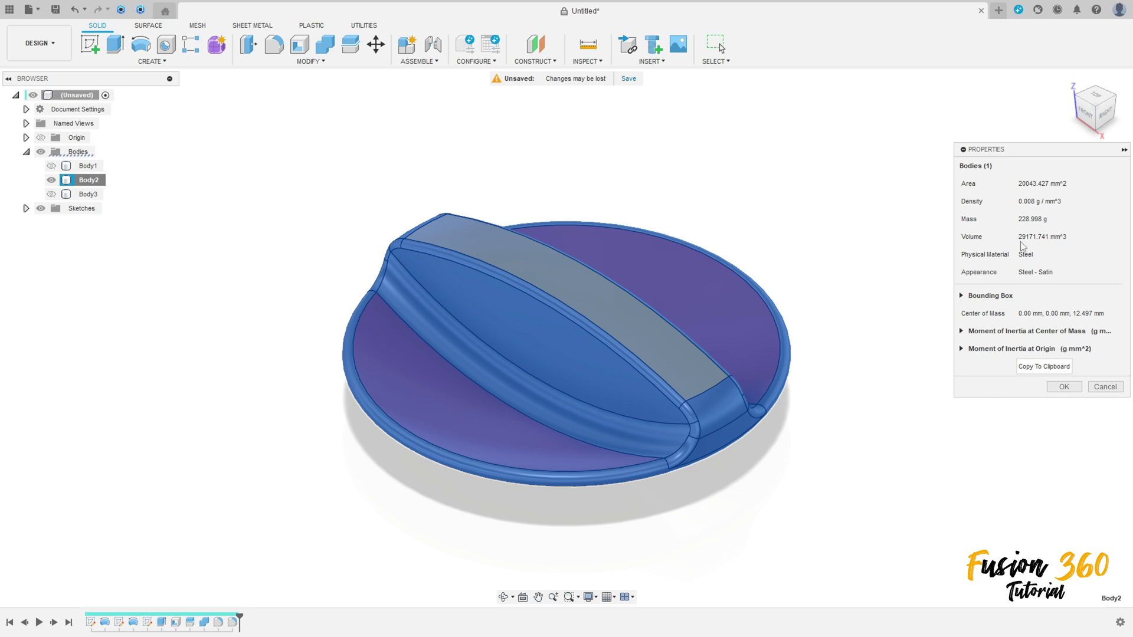
click(1074, 388)
click(885, 239)
shift+middle_drag(887, 235, 549, 38)
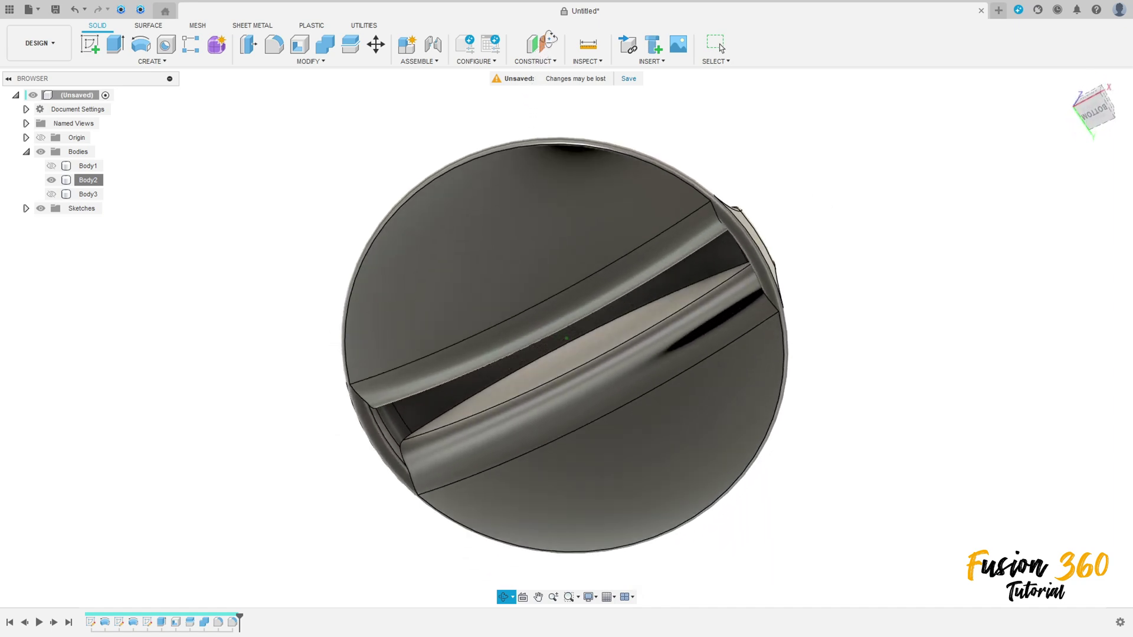
key(F6)
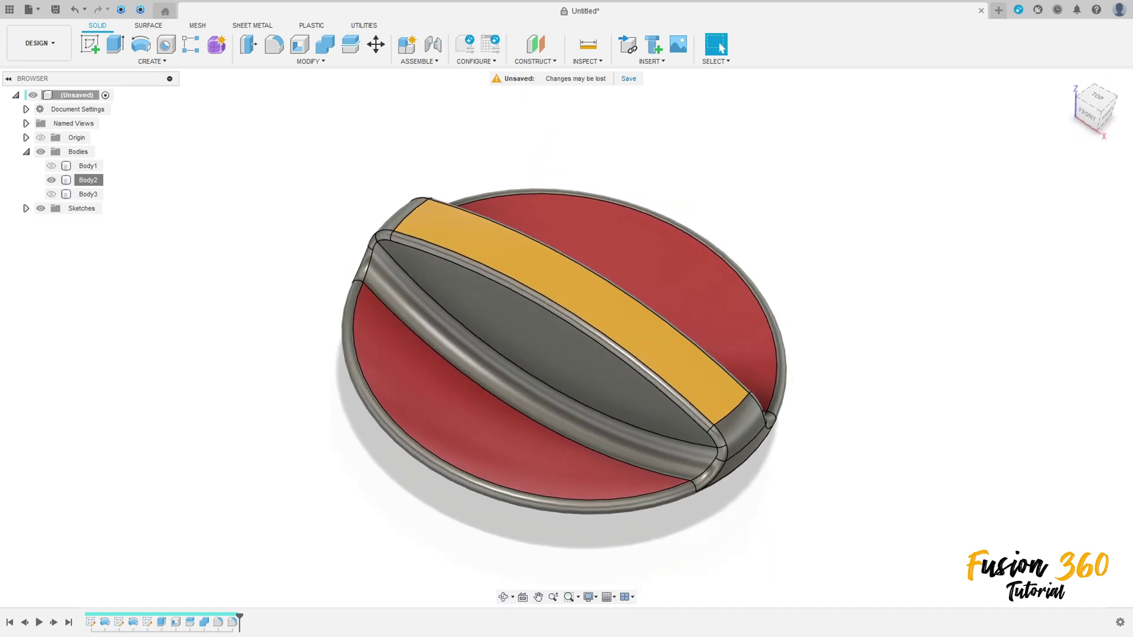